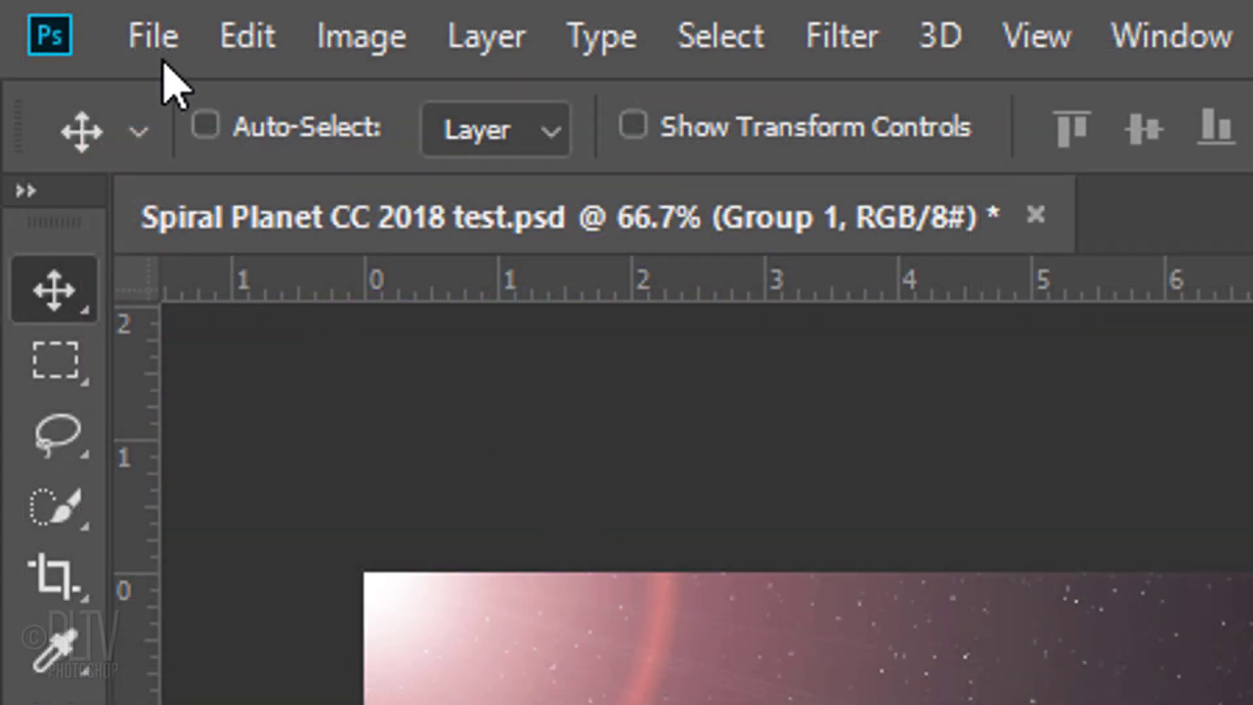
- Create a new 1920 × 1080 px, 72 ppi document with Black background contents
left_click(37, 8)
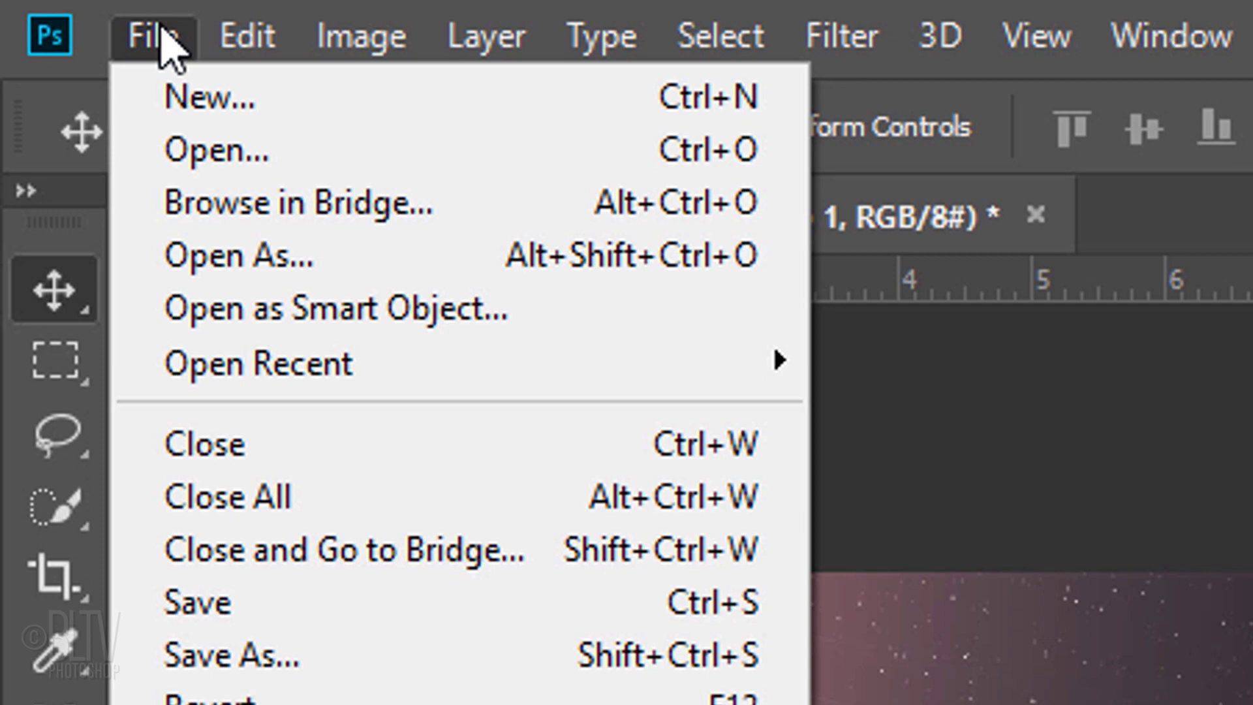
left_click(199, 96)
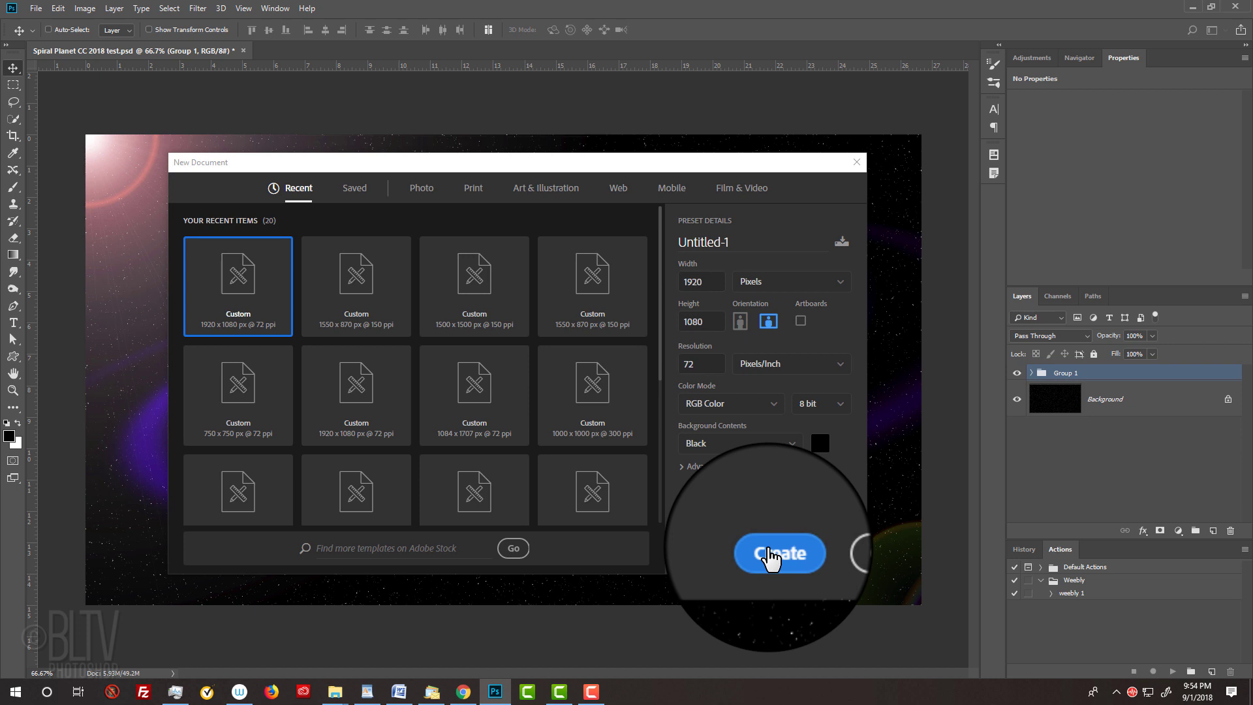
left_click(771, 550)
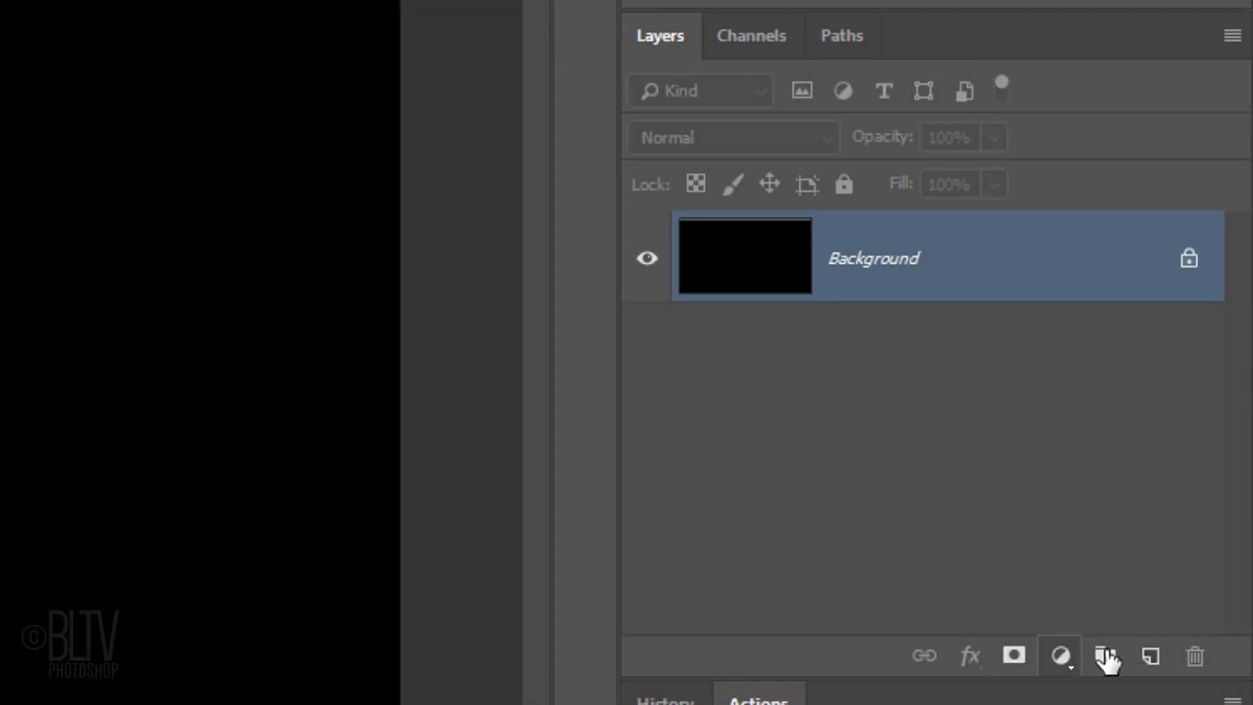
- Add Layer 1, draw a circular elliptical-marquee selection and feather it by 50 px
left_click(1147, 662)
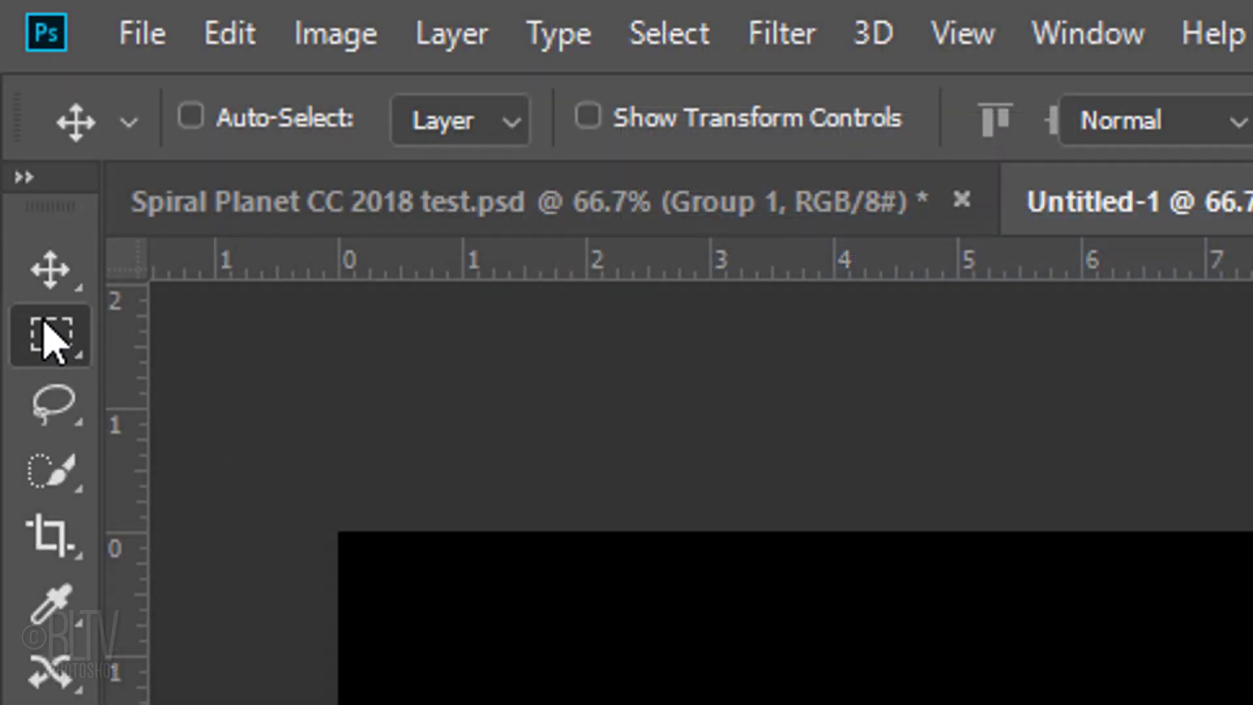
right_click(47, 336)
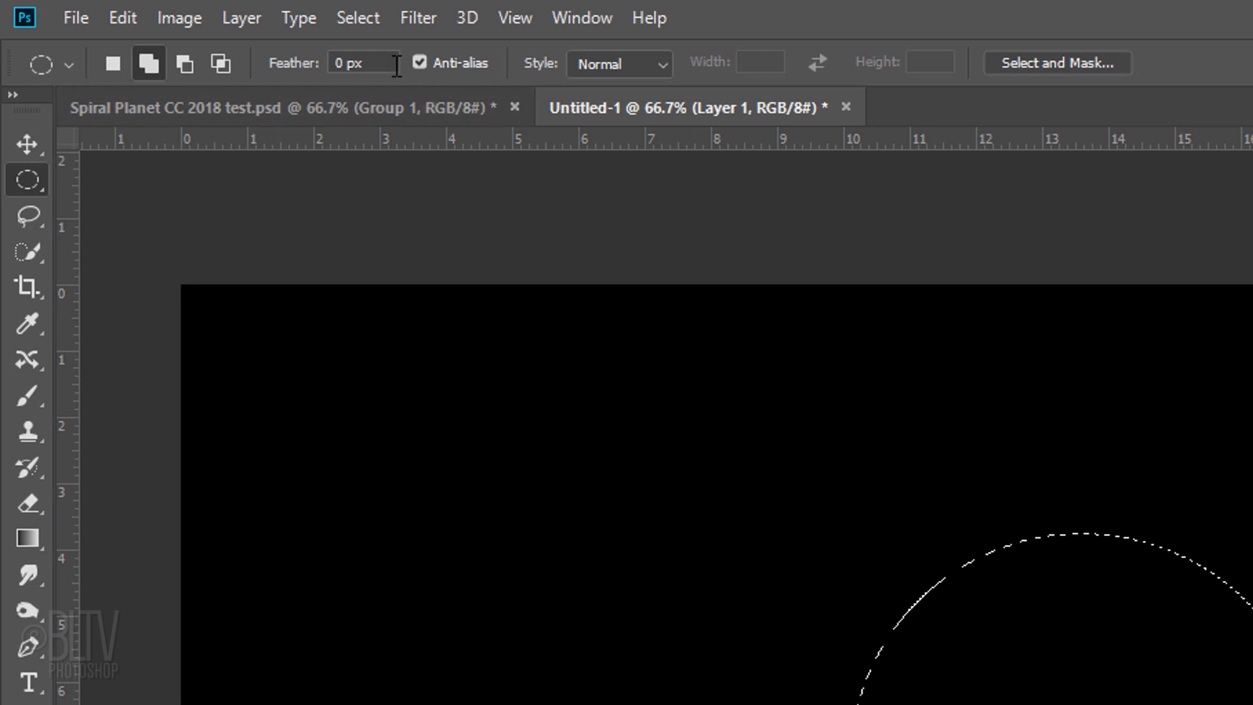
left_click(353, 22)
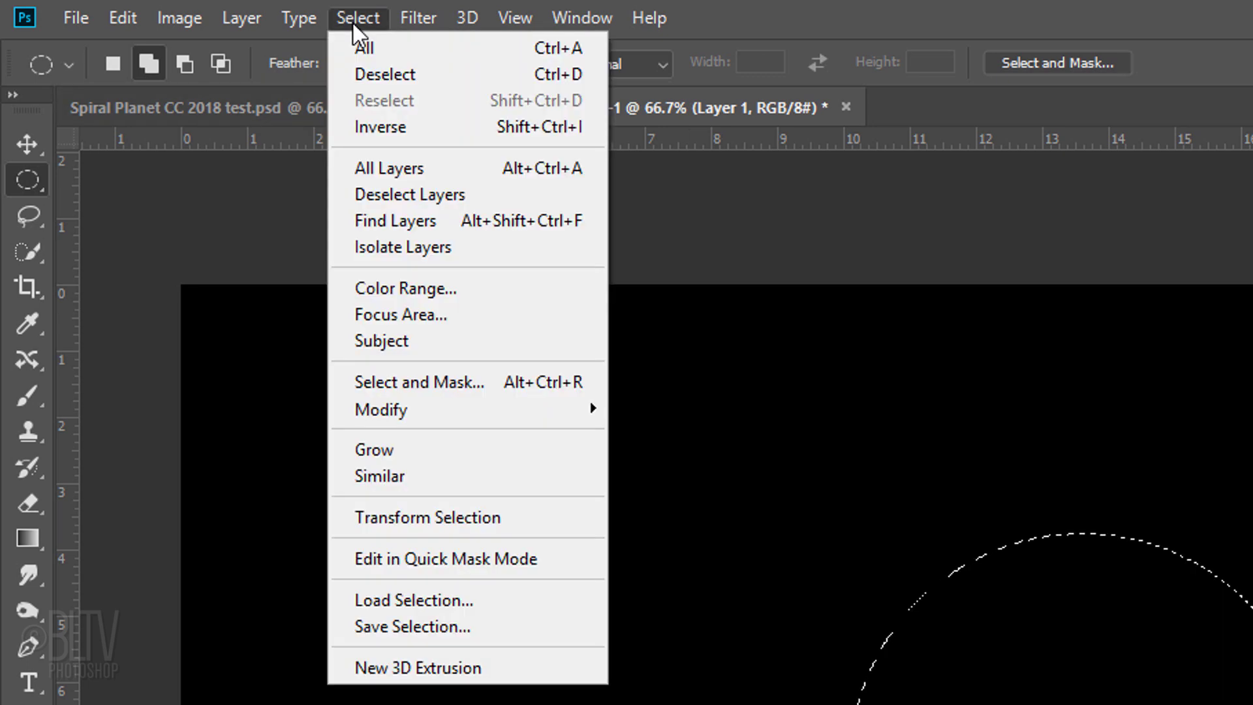
mouse_move(394, 407)
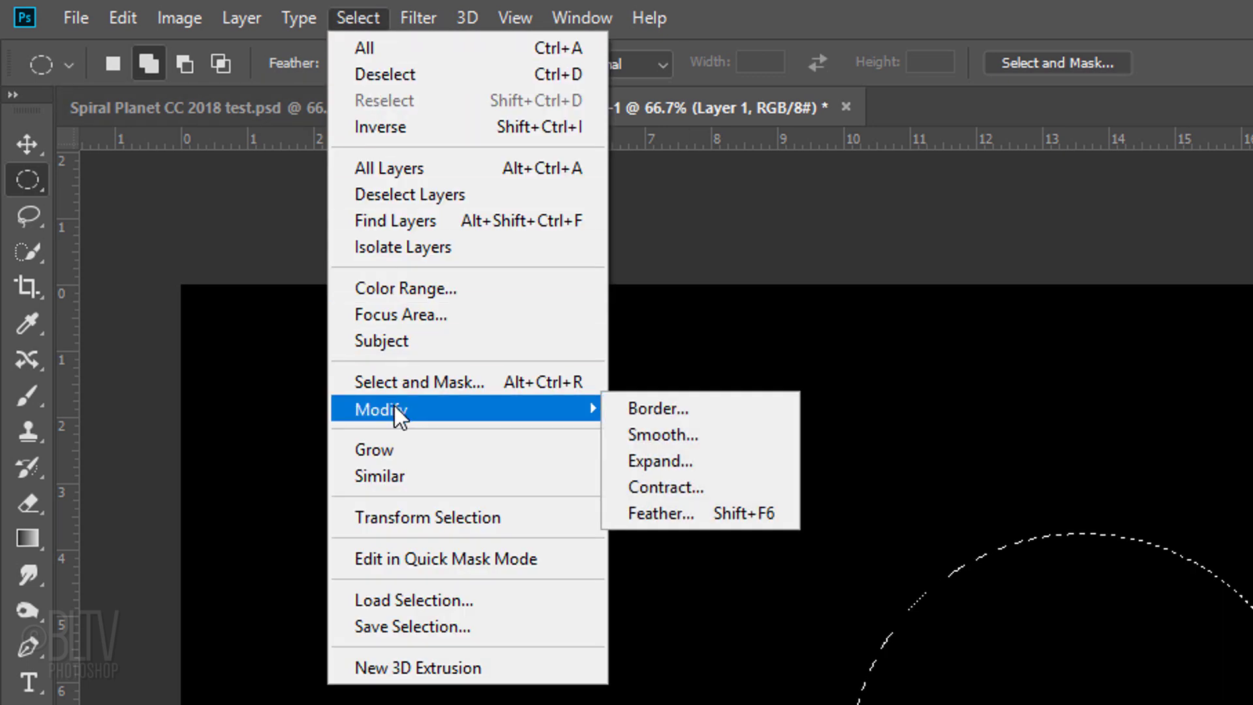
left_click(671, 511)
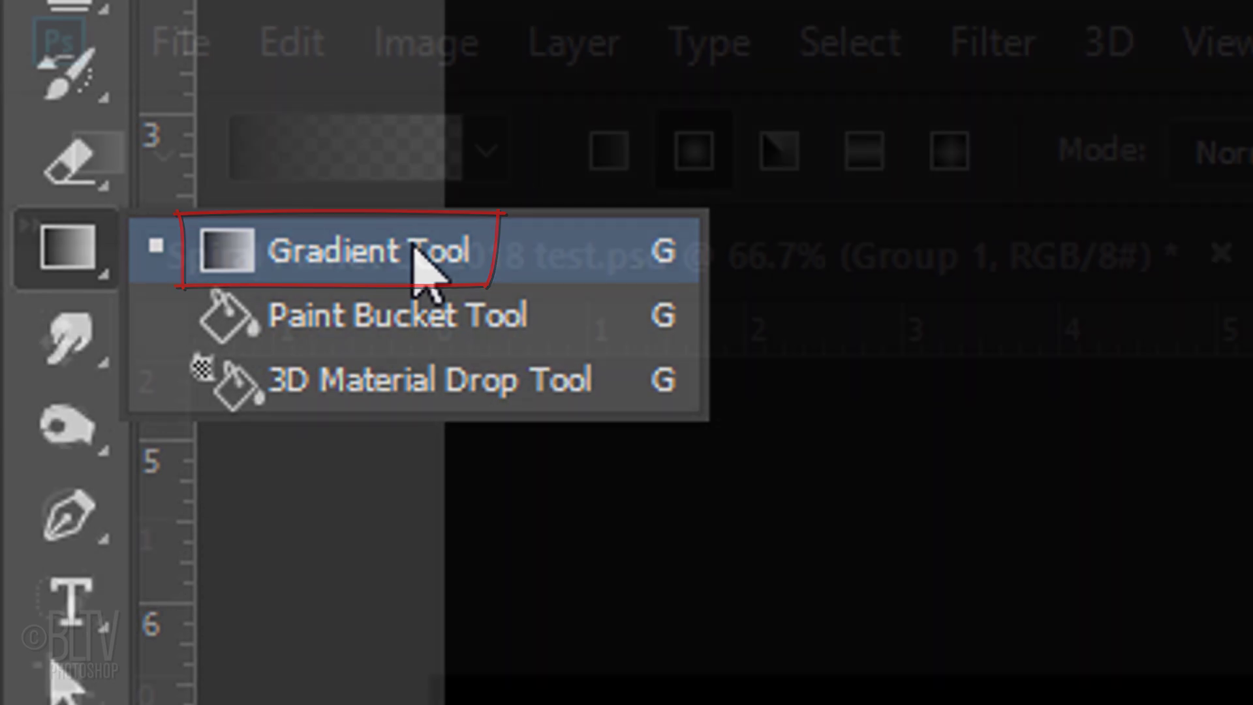
- Set the Gradient Tool to Radial using the Black, White preset, with its left stop white
left_click(422, 261)
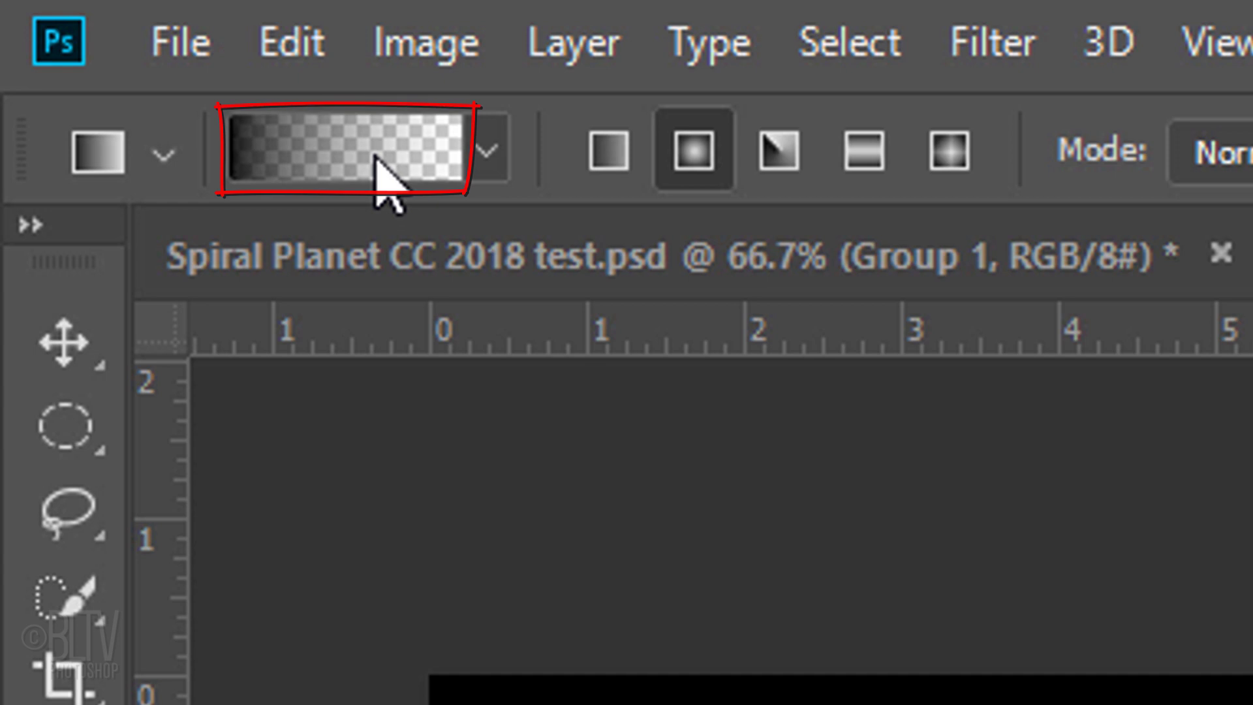
left_click(385, 176)
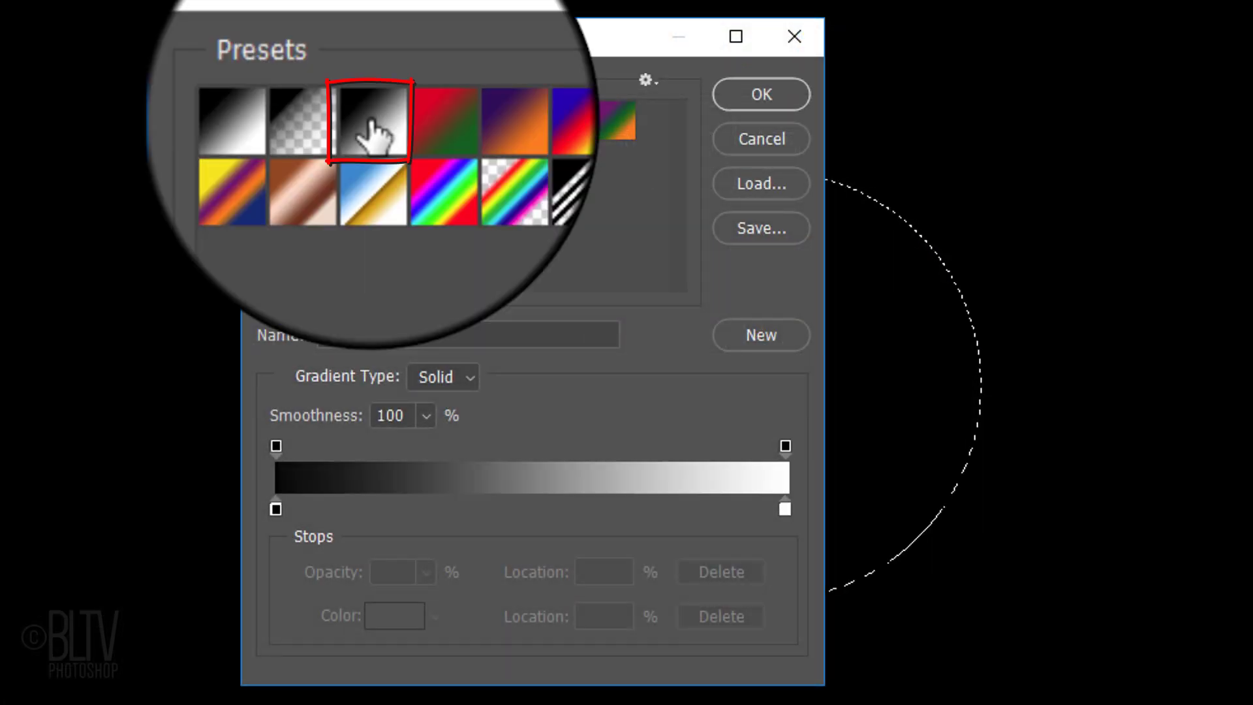
left_click(370, 121)
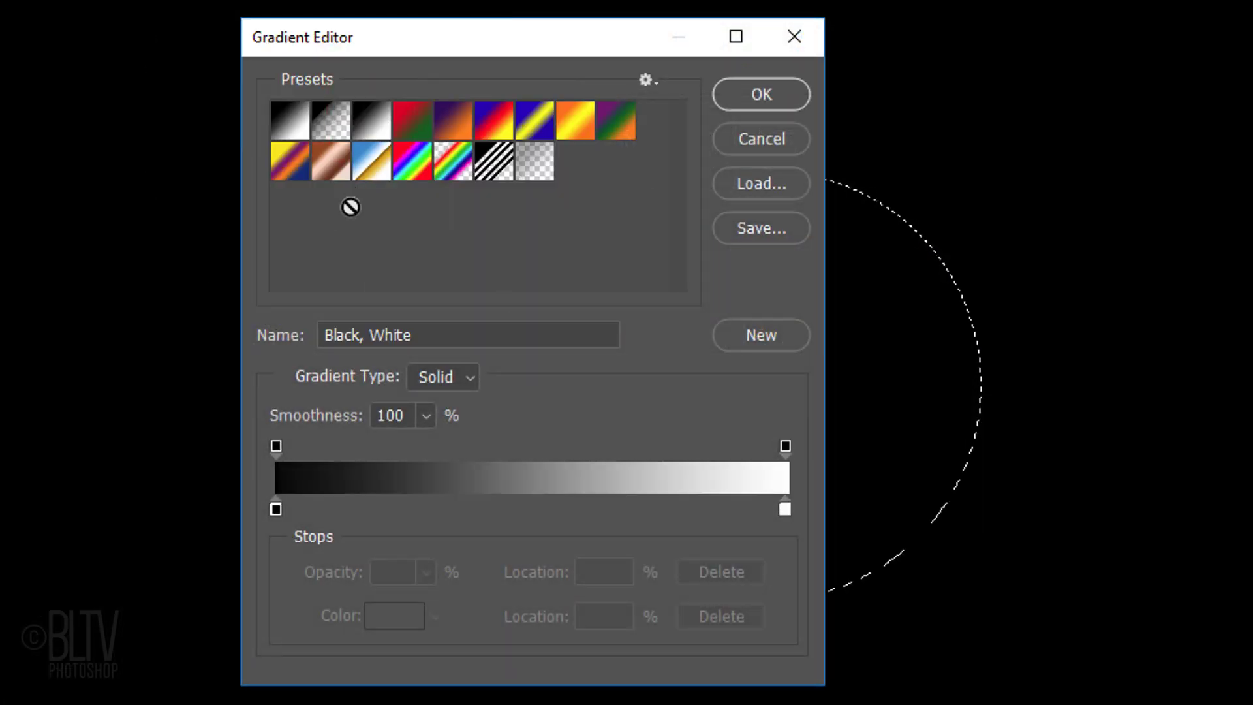
left_click(273, 502)
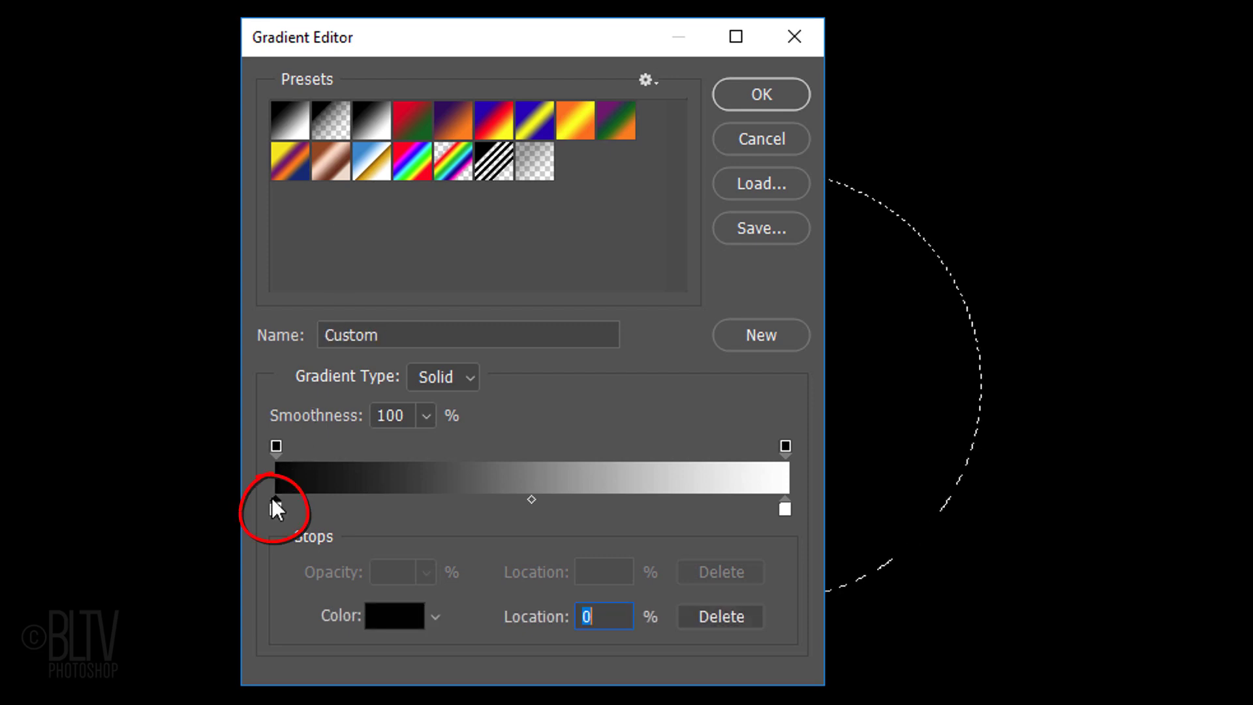
left_click(391, 619)
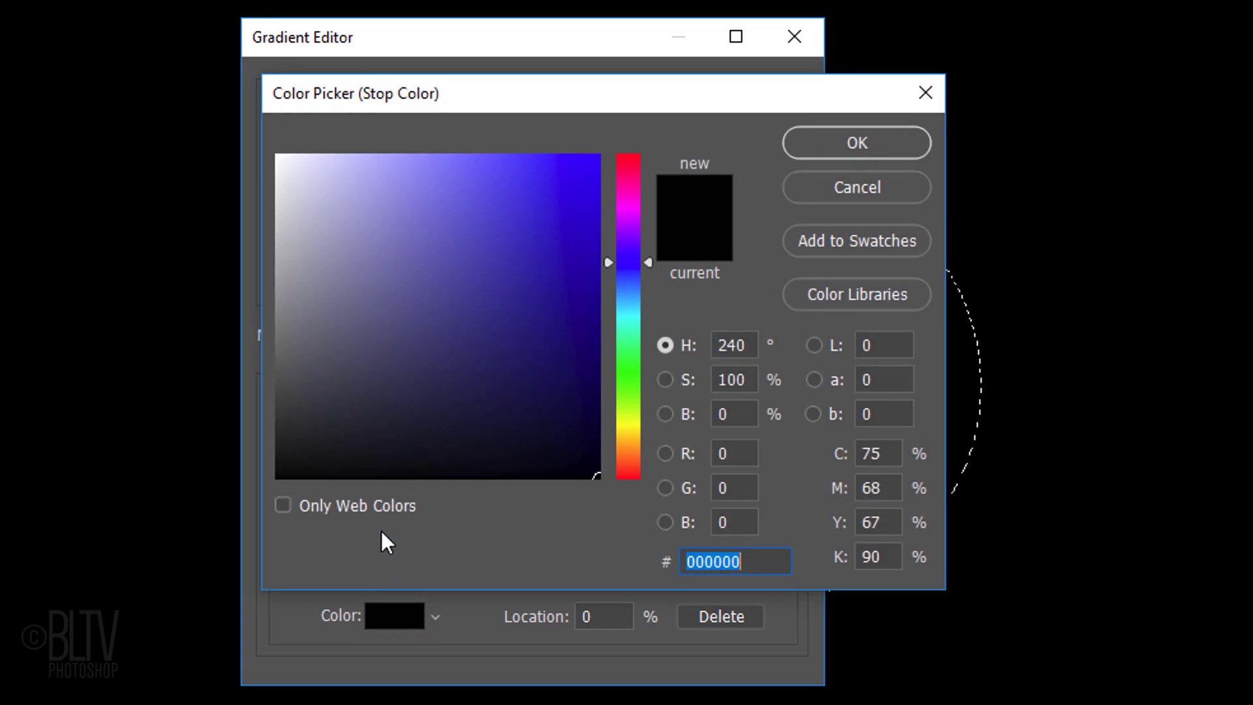
left_click_drag(299, 190, 282, 124)
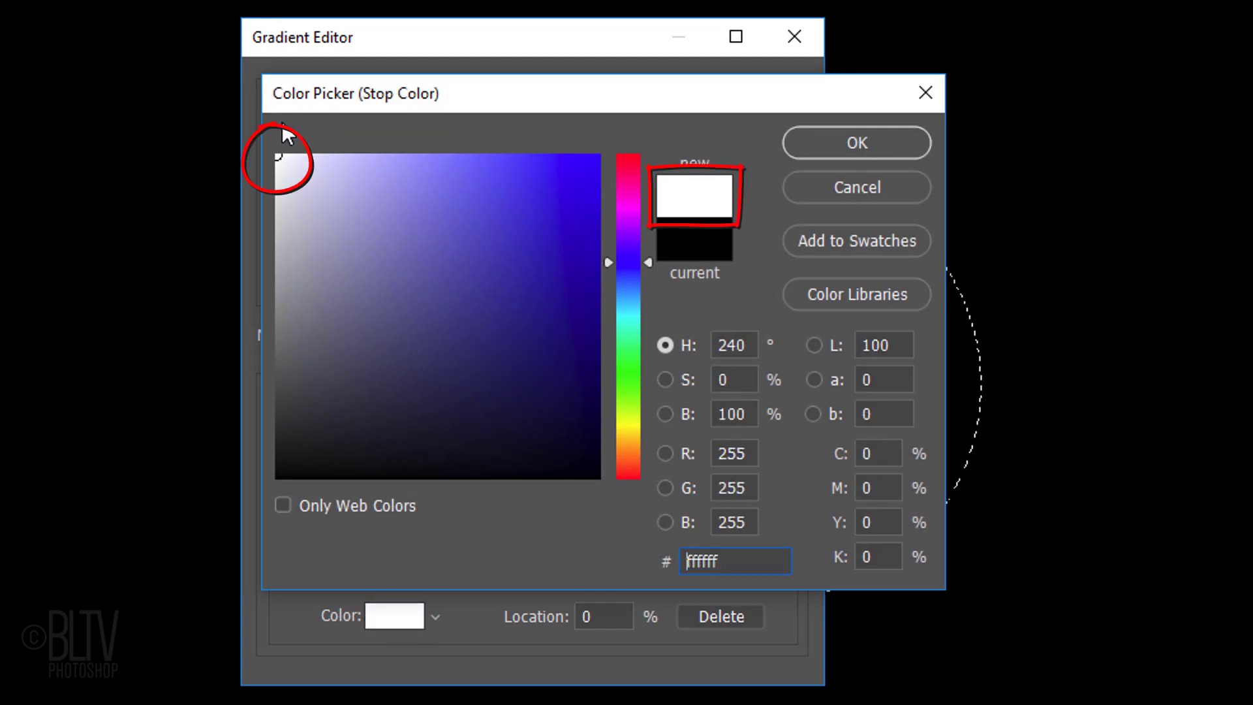
left_click(893, 153)
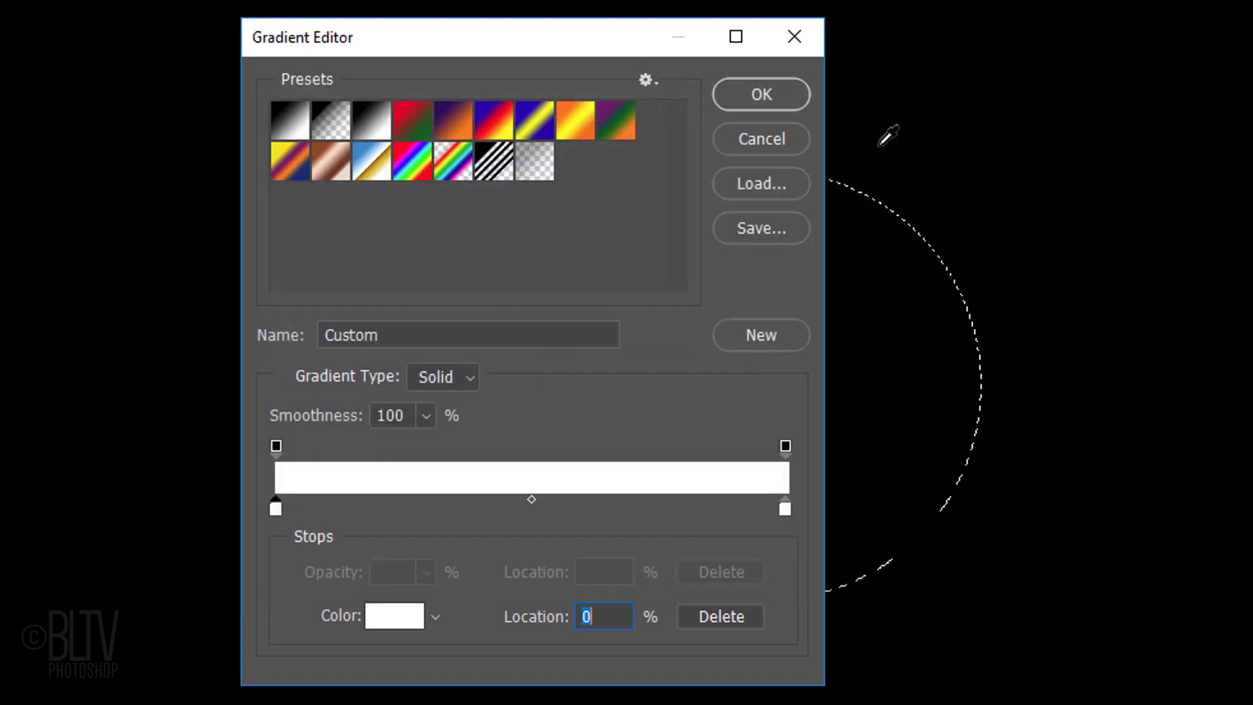
- Set the gradient's right colour stop to violet #4B00FF
left_click(785, 508)
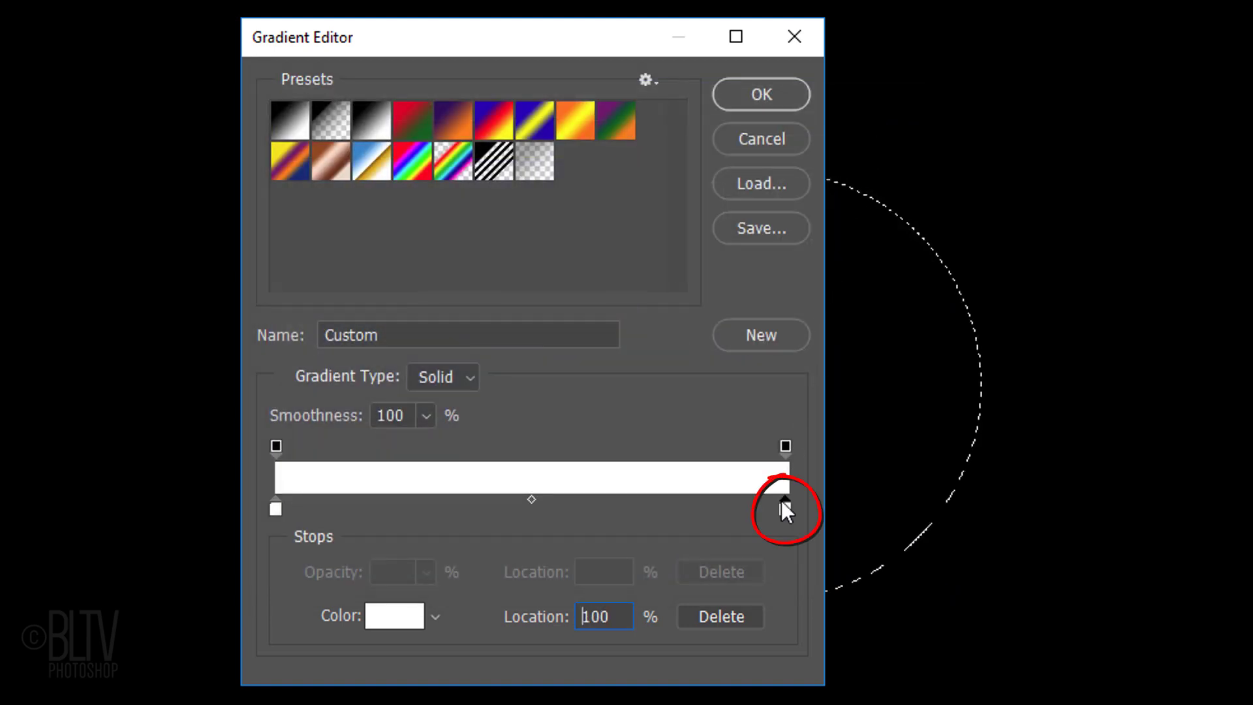
left_click(394, 616)
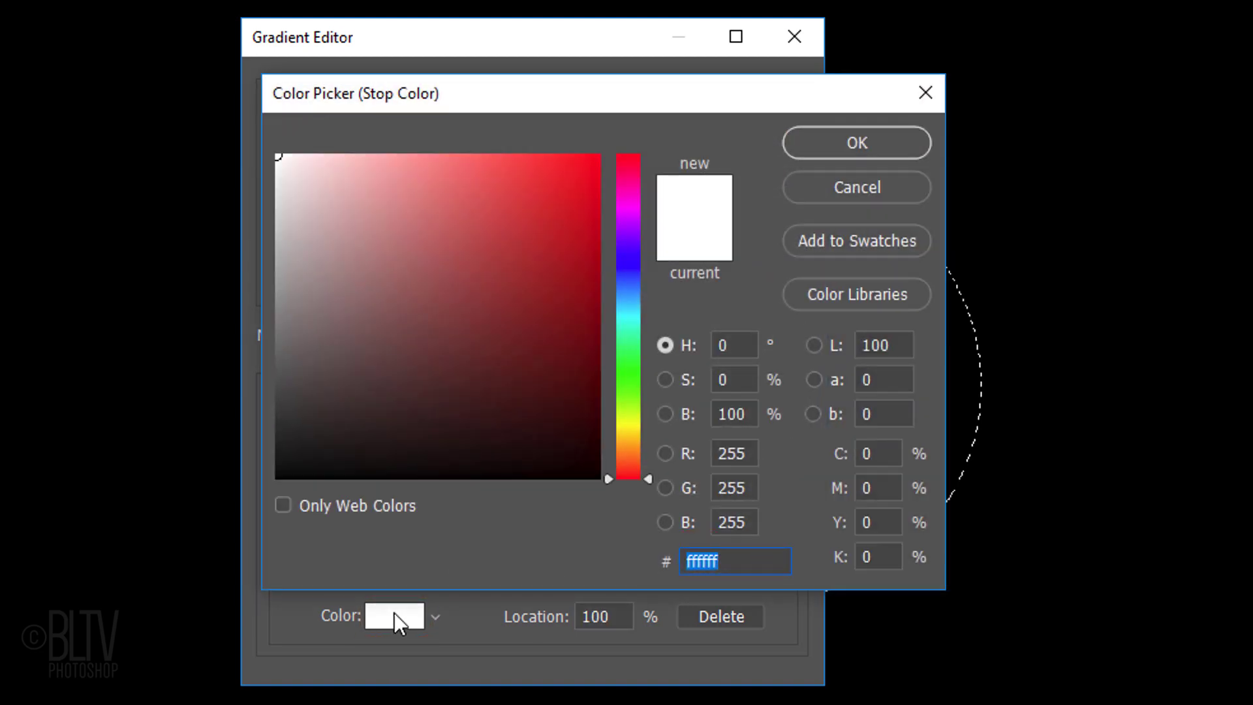
type("4B")
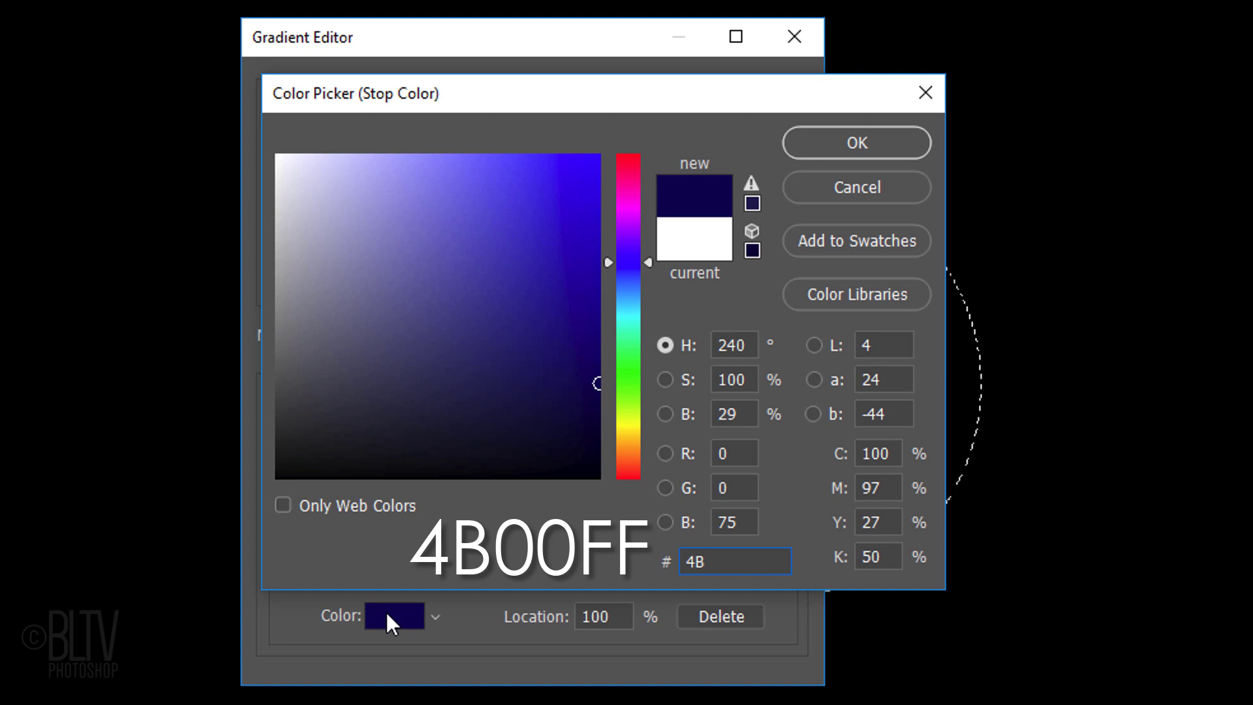
type("00FF")
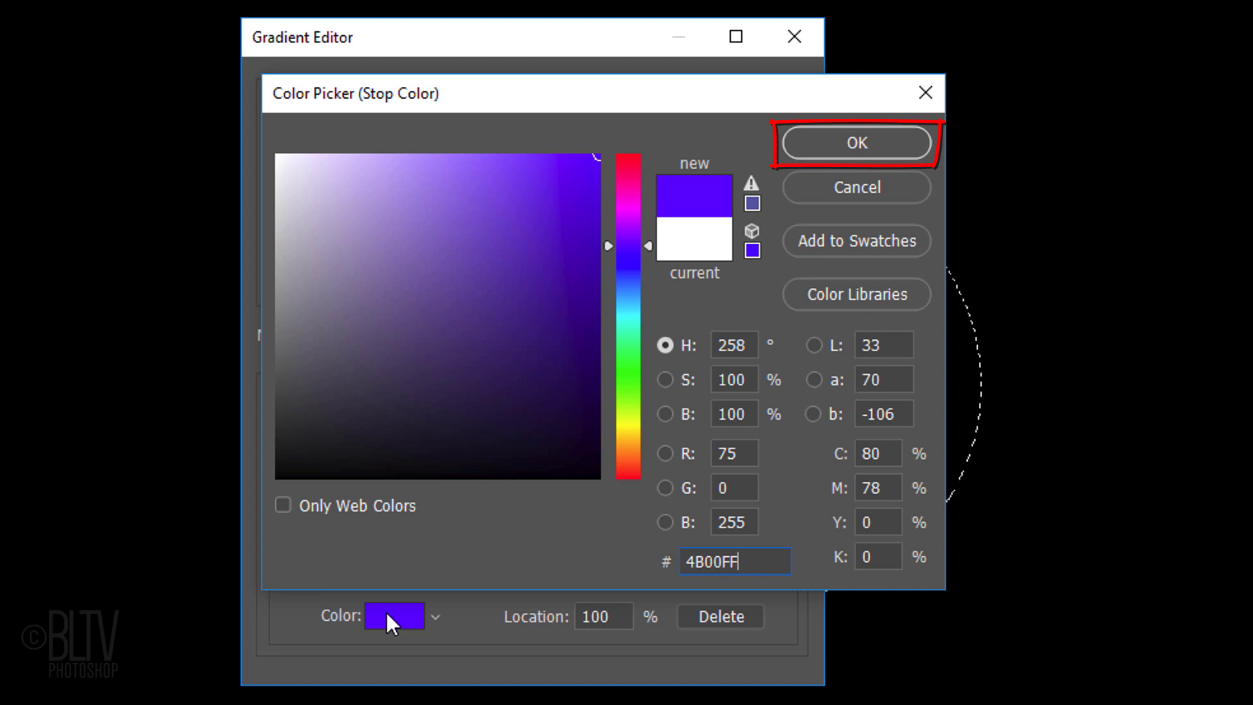
key("Return")
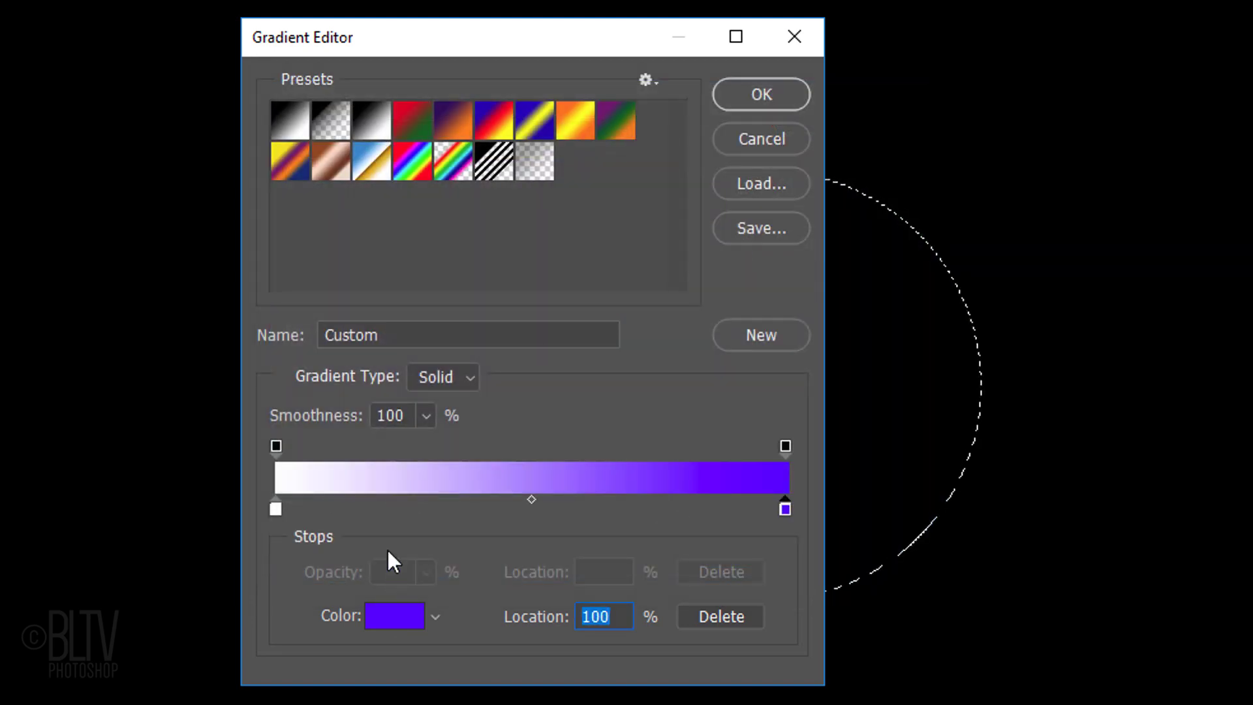
- Add a gradient stop at 30% coloured light purple #D27DFF
left_click(407, 509)
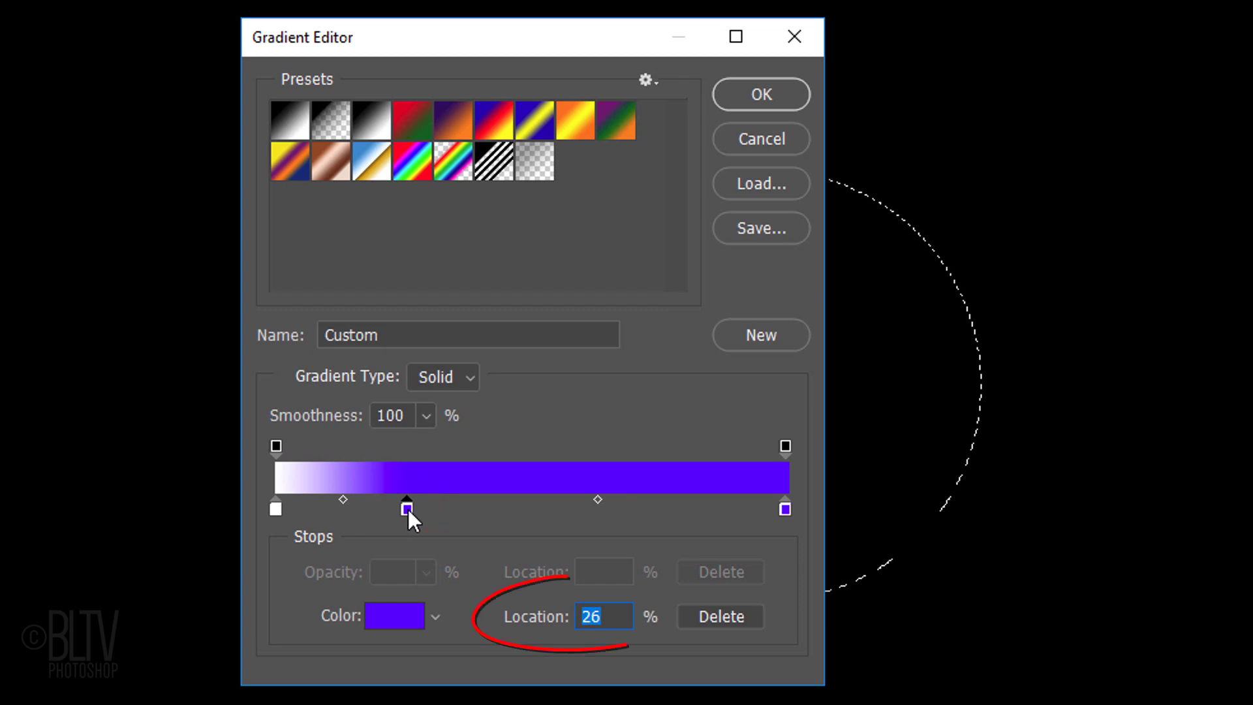
type("30")
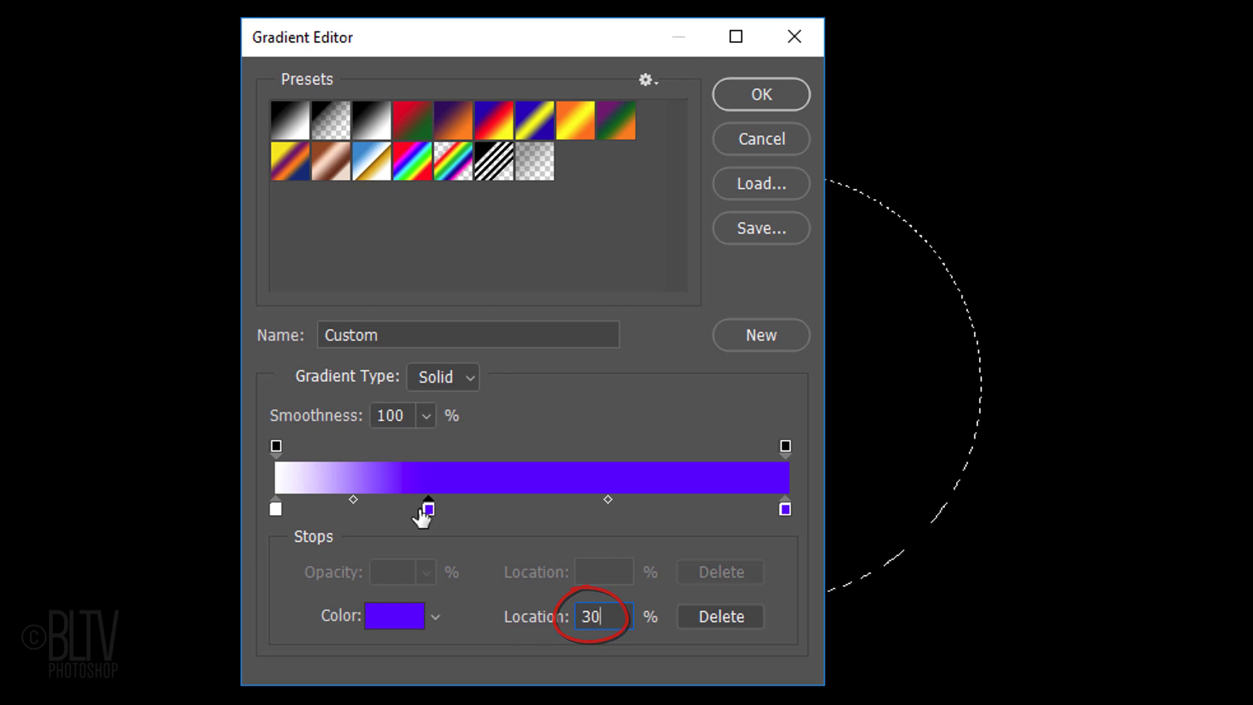
left_click(395, 616)
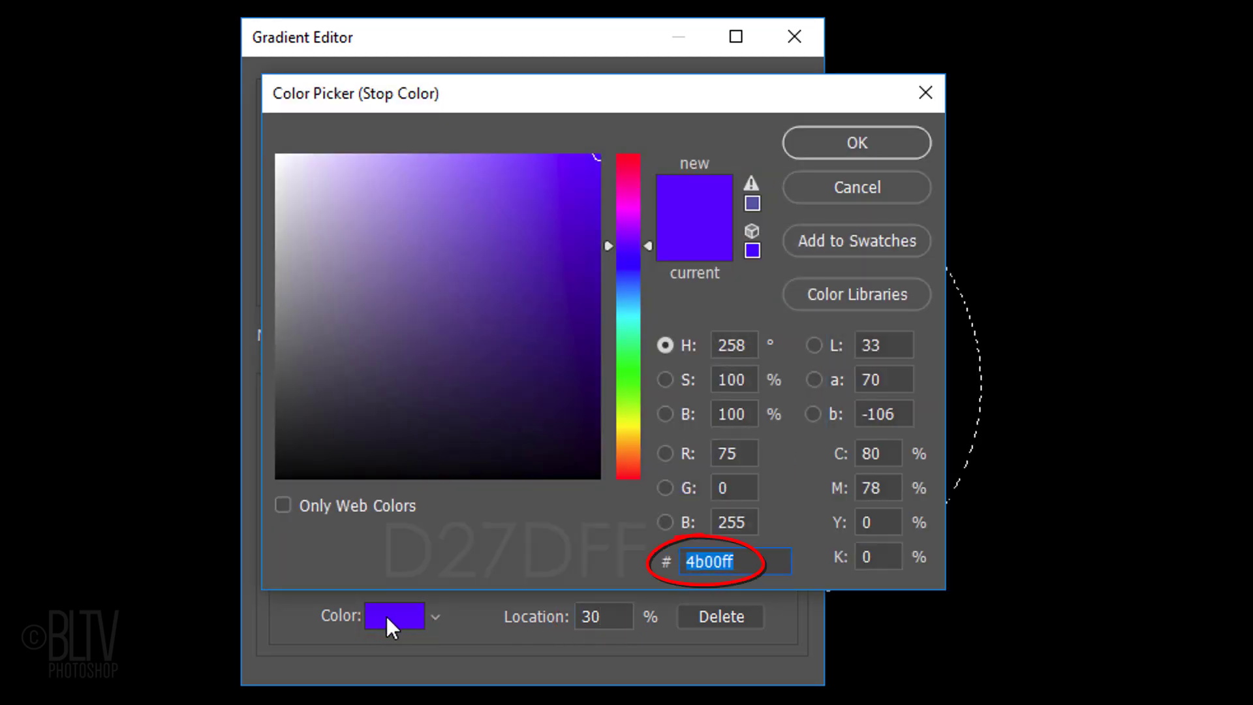
type("D2")
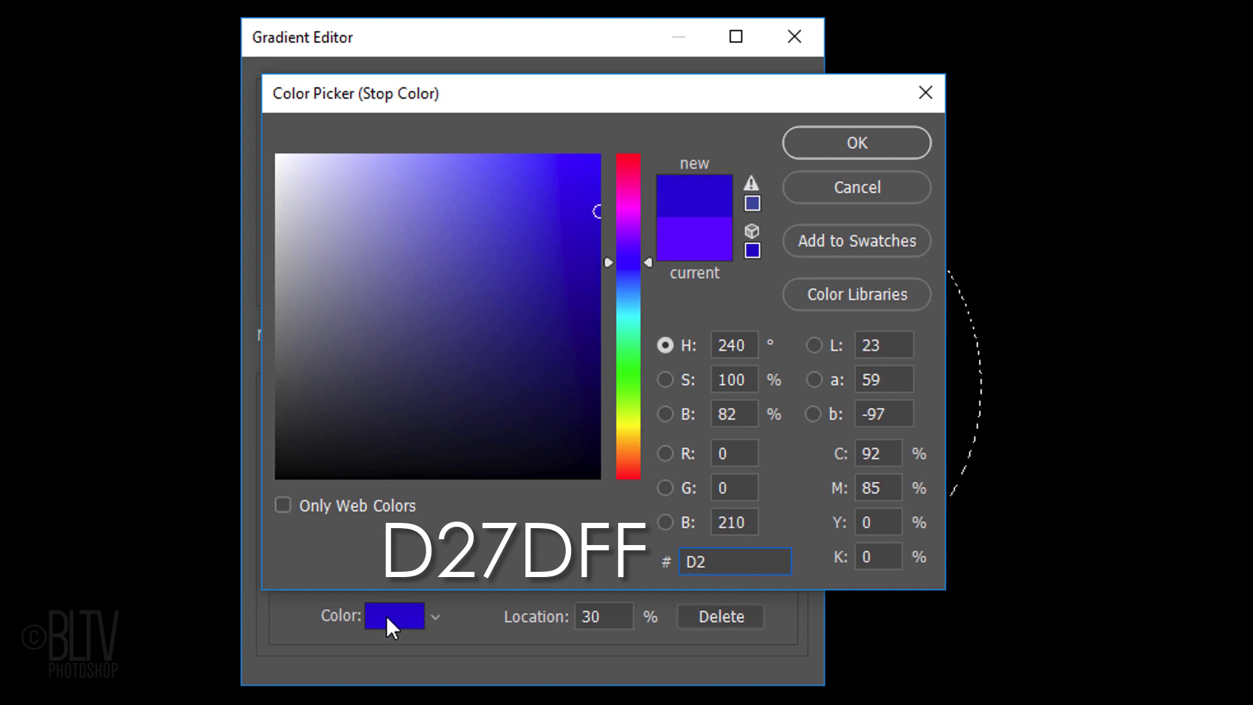
type("7D")
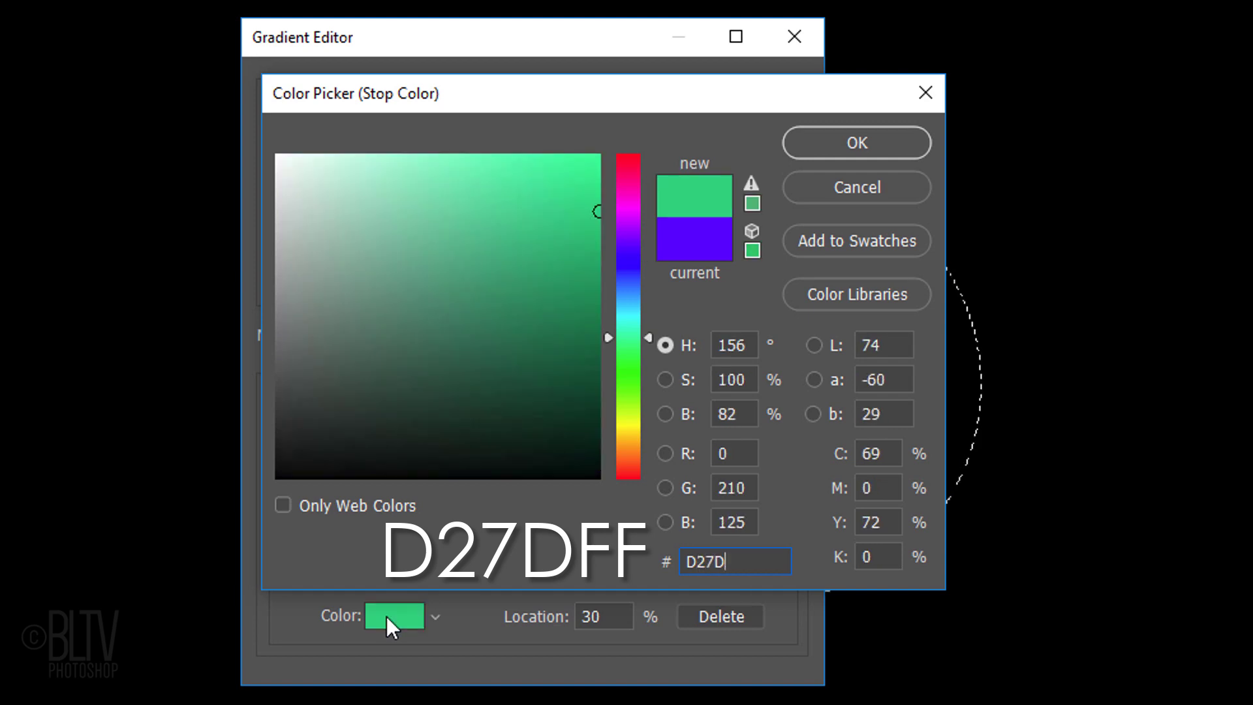
type("FF")
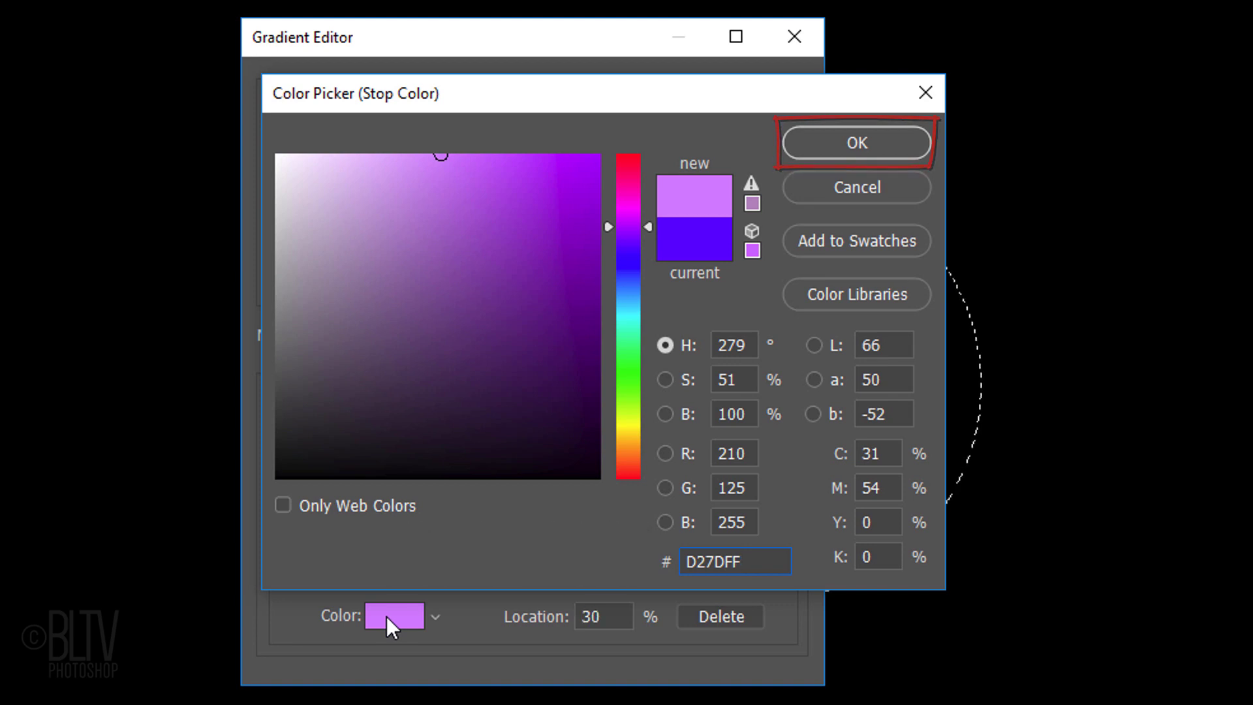
key("Return")
key("Return")
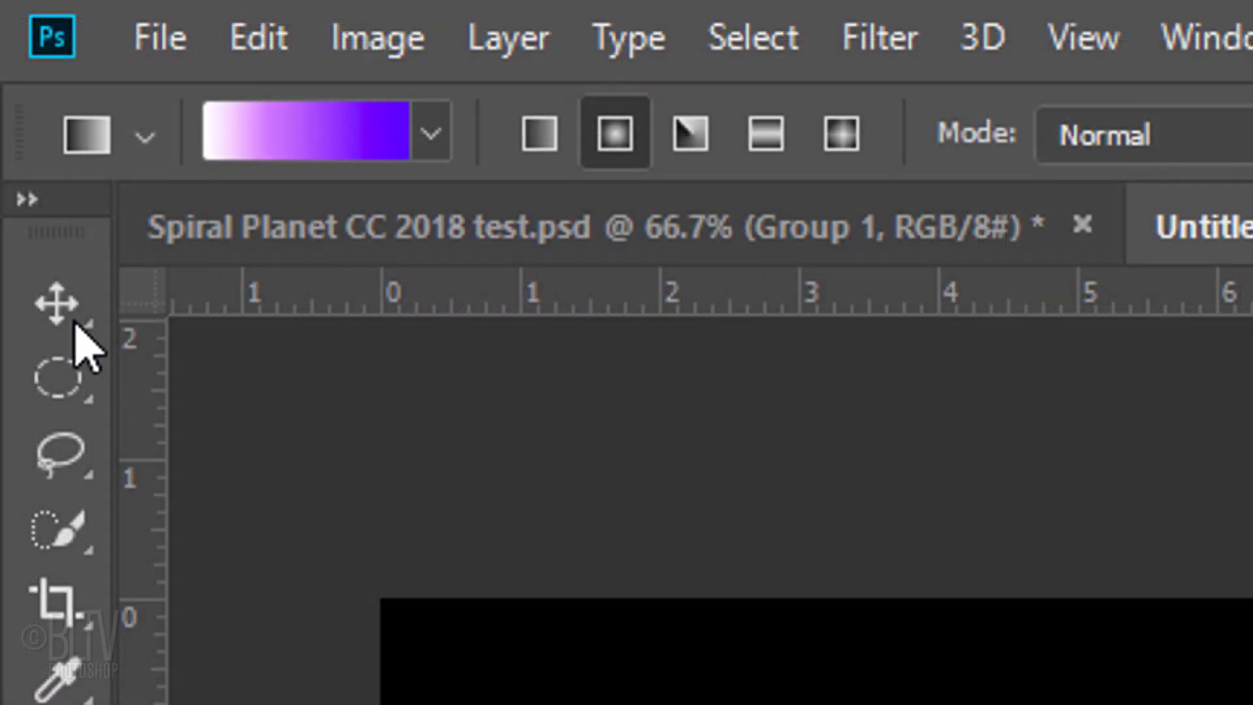
- Align the purple glow to the canvas's horizontal and vertical centres, then deselect with Ctrl+D
left_click(12, 68)
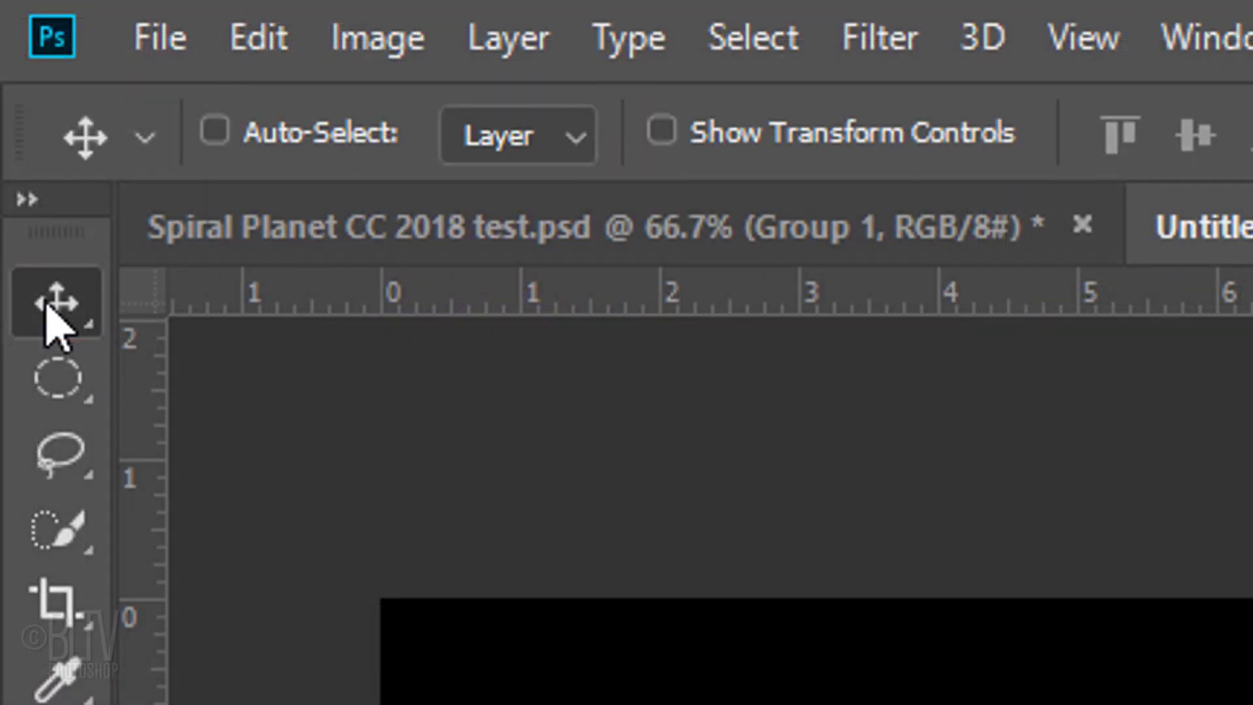
key("ctrl+a")
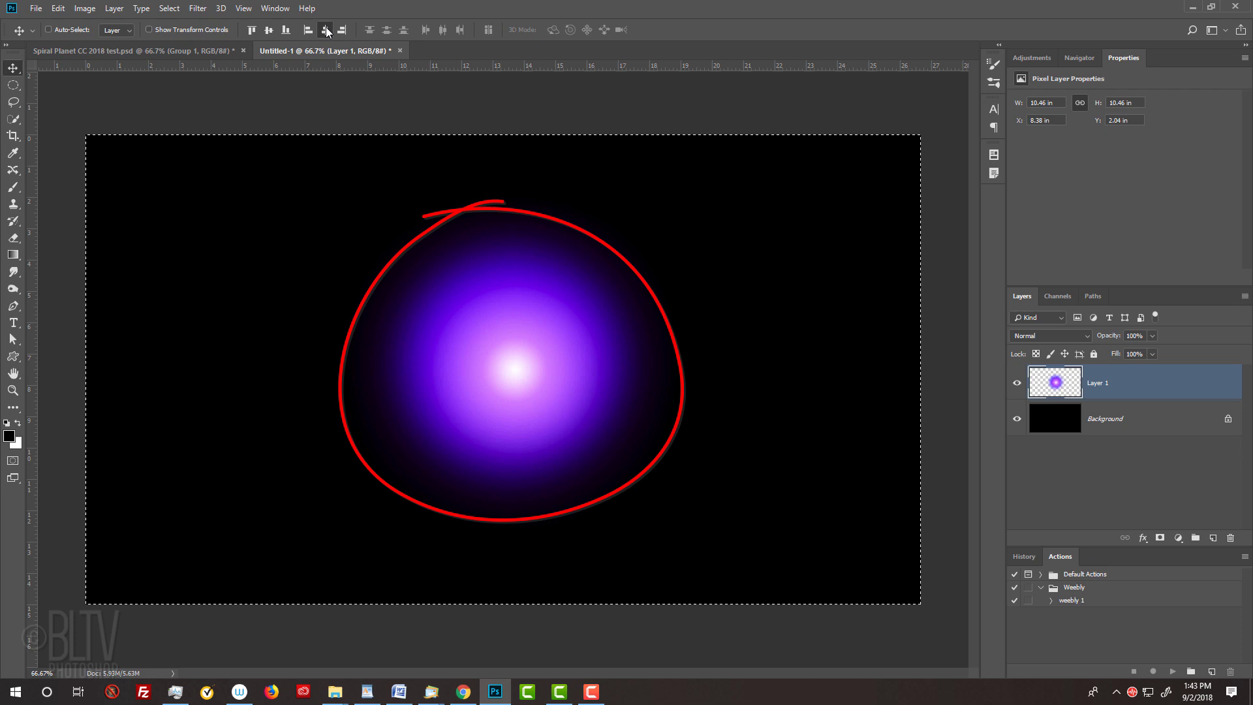
left_click(783, 176)
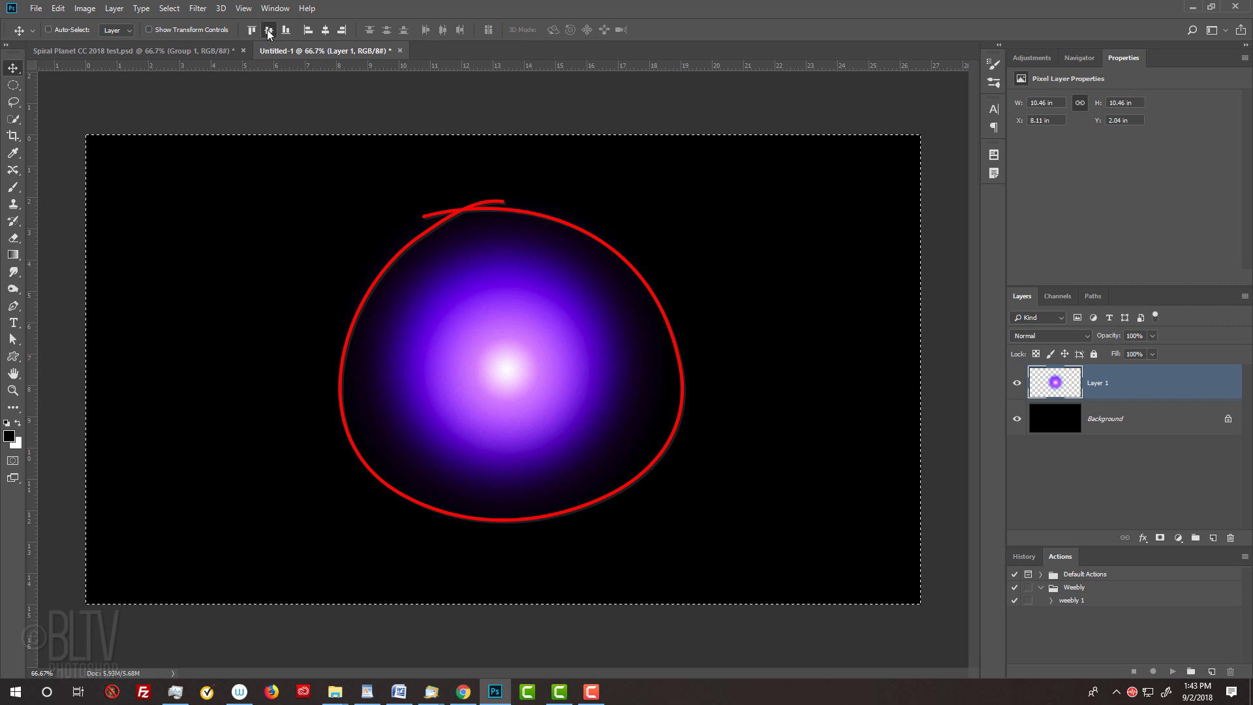
left_click(470, 172)
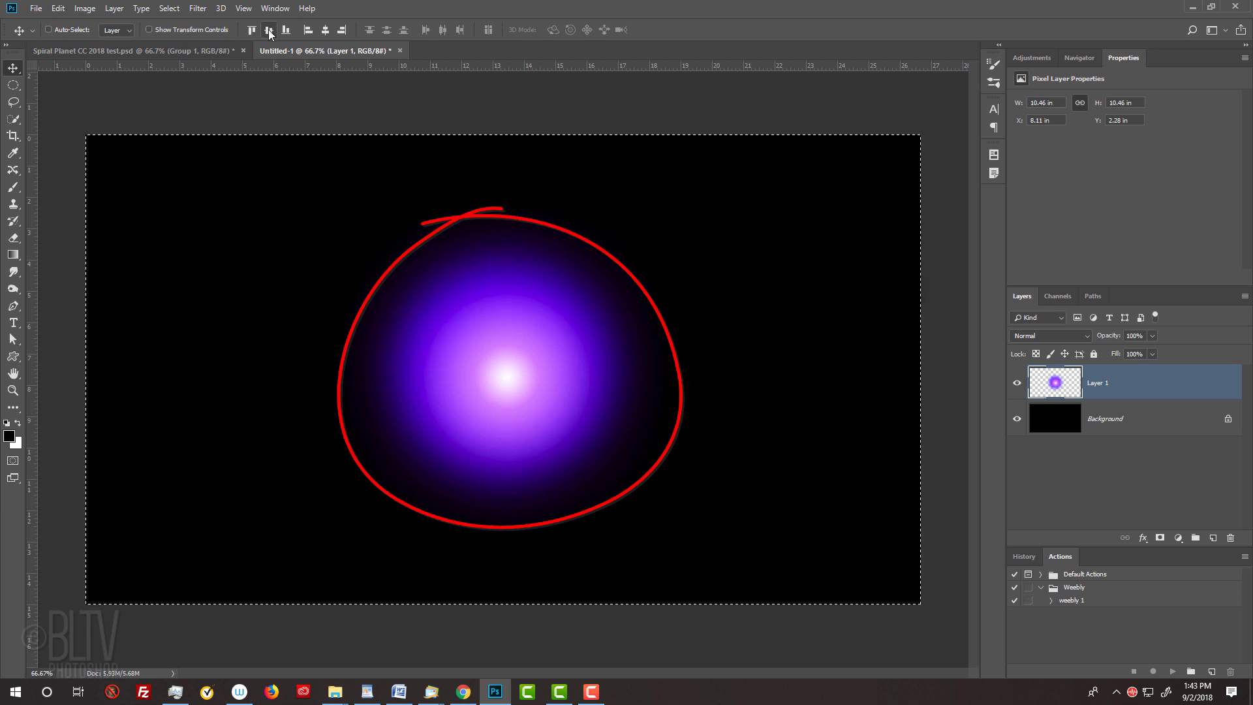
key("ctrl+d")
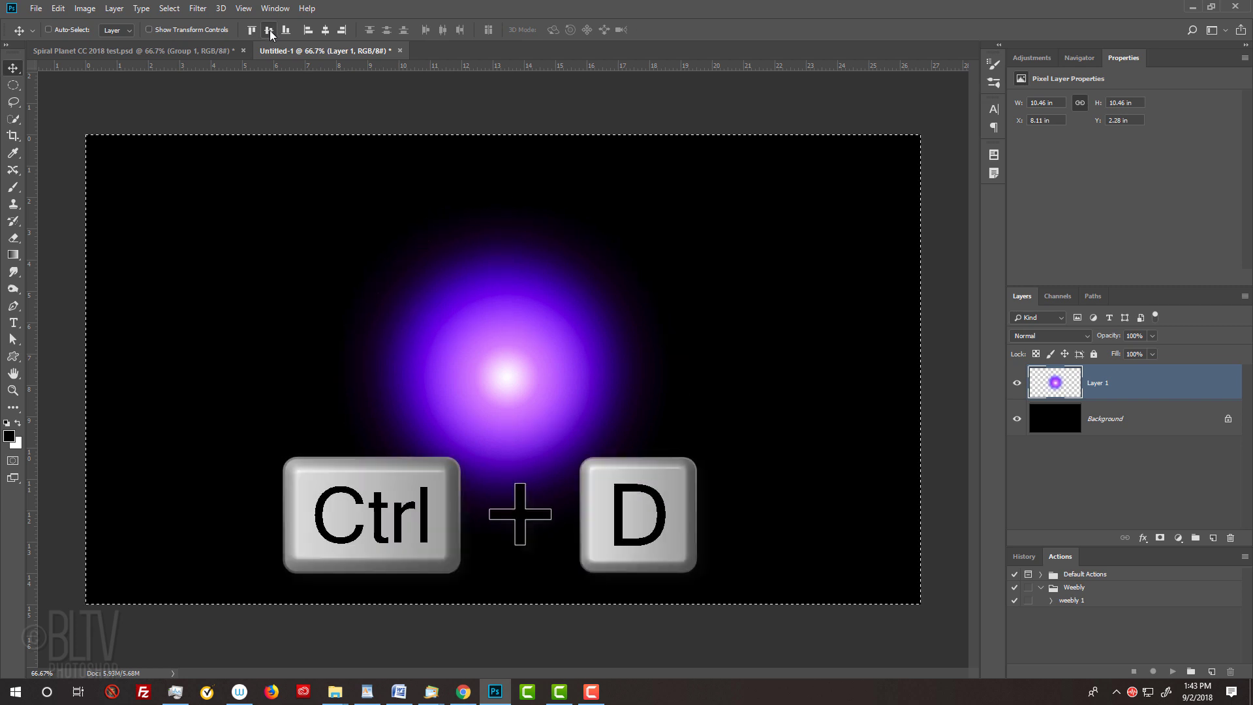
- Free-transform the glow layer to 220% width and 70% height
key("ctrl+t")
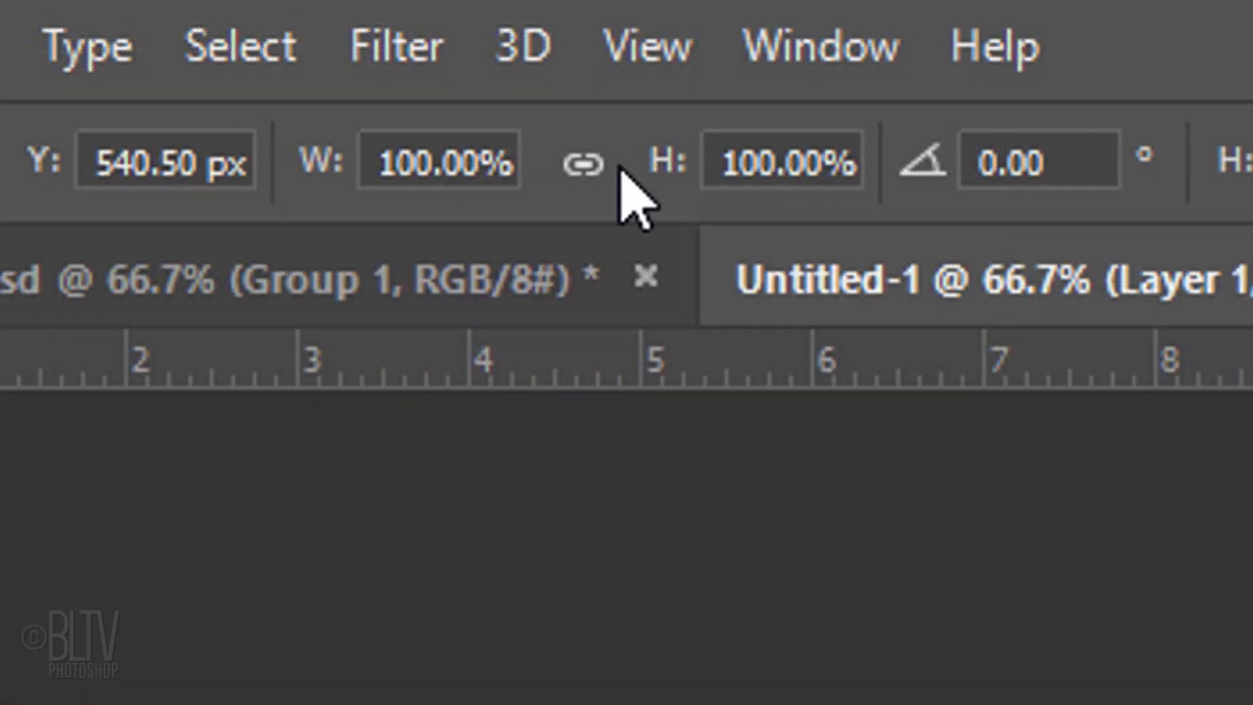
left_click(216, 30)
key("ctrl+a")
type("220%")
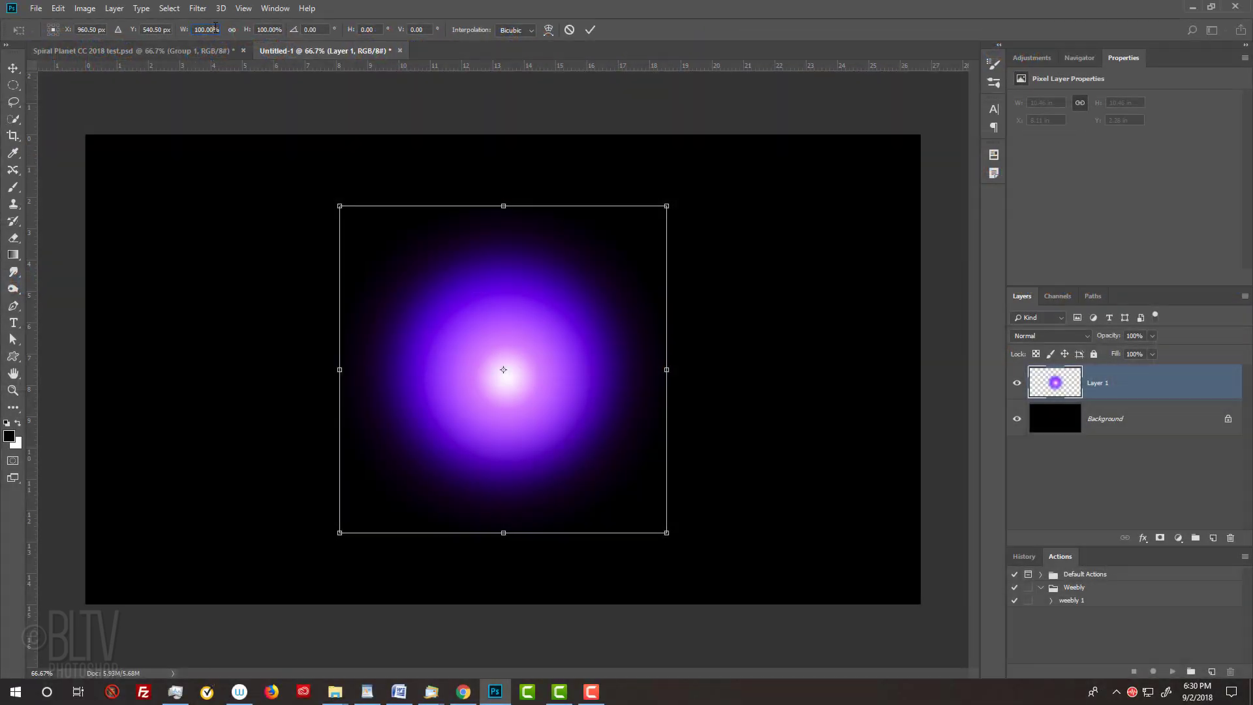
key("Return")
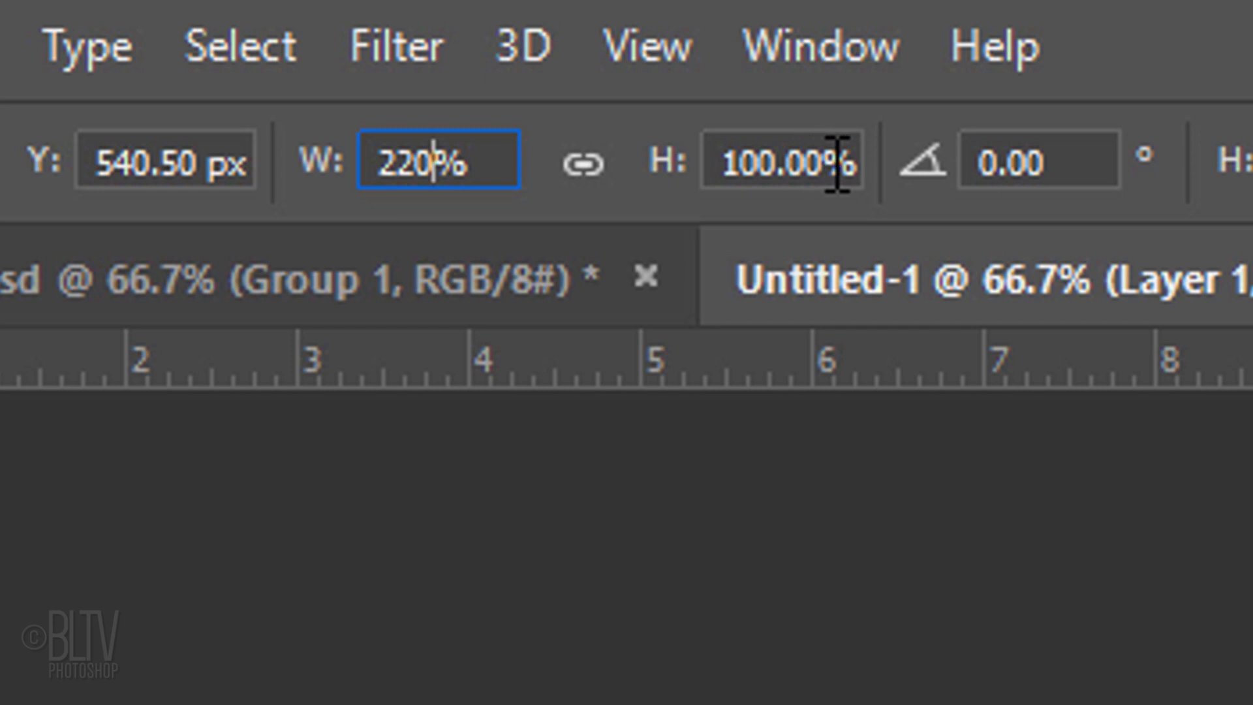
left_click(279, 30)
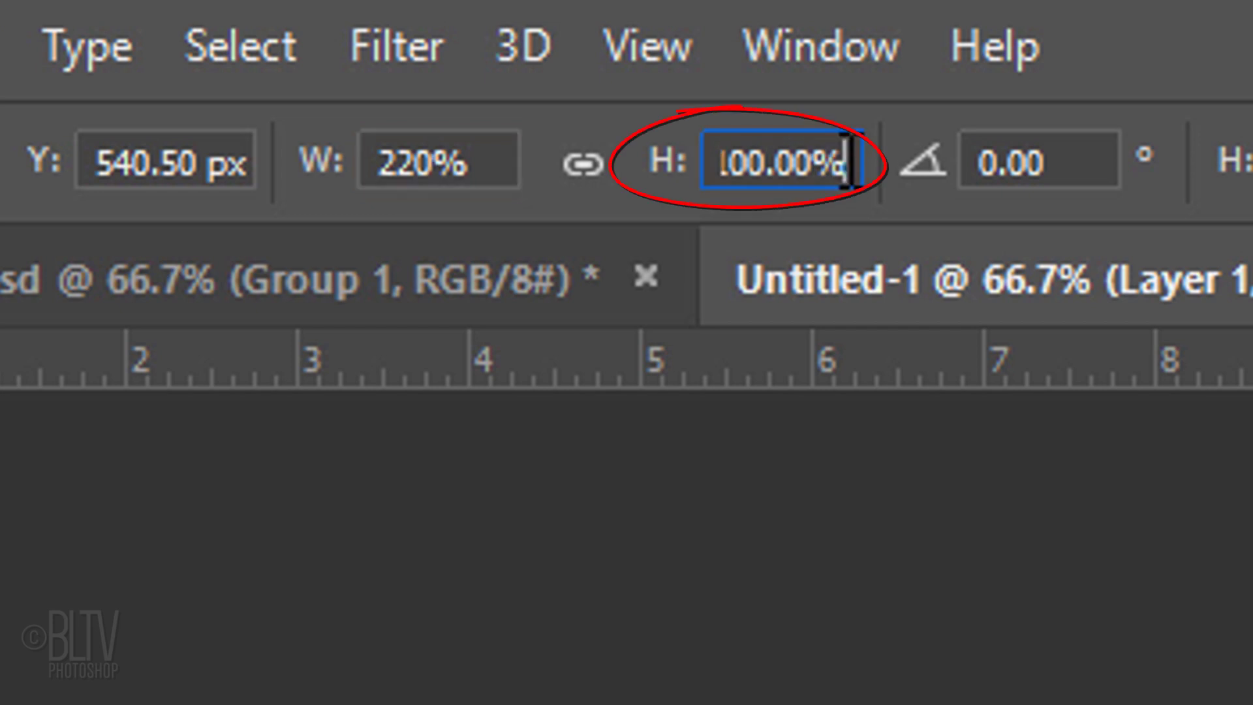
key("ctrl+a")
type("70")
key("Return")
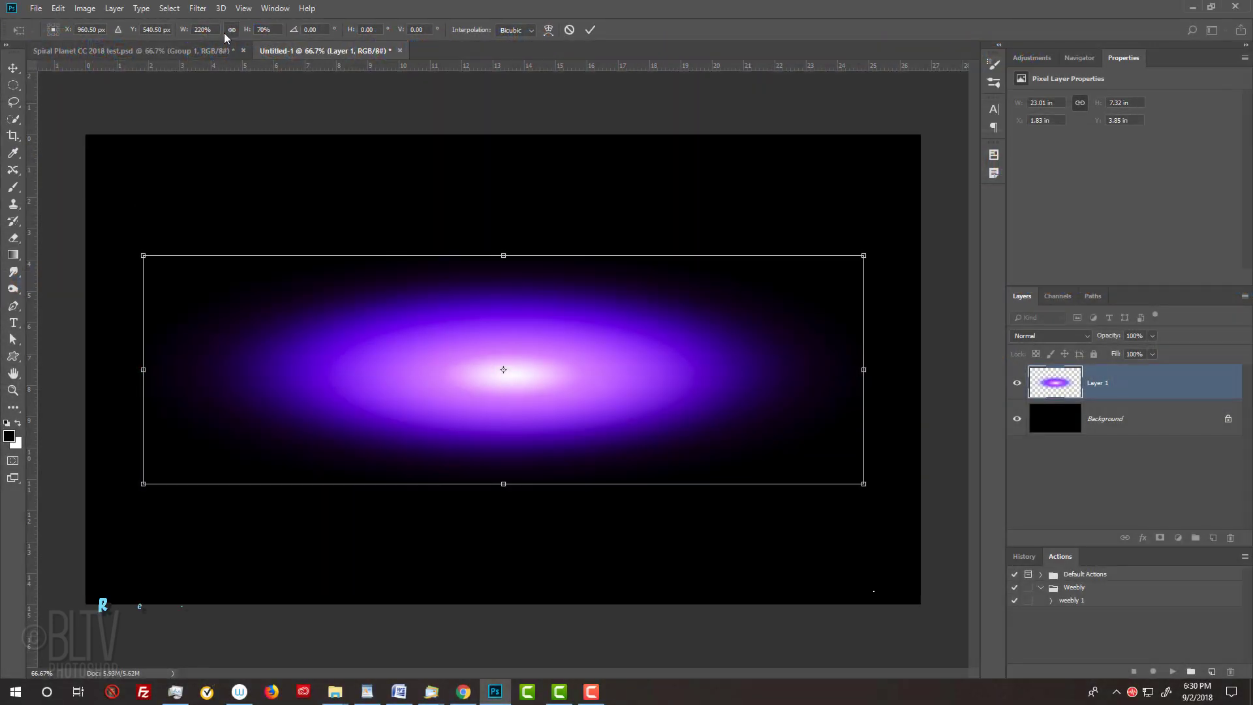
- Commit the transform and apply a Twirl filter with a 999° angle
left_click(586, 30)
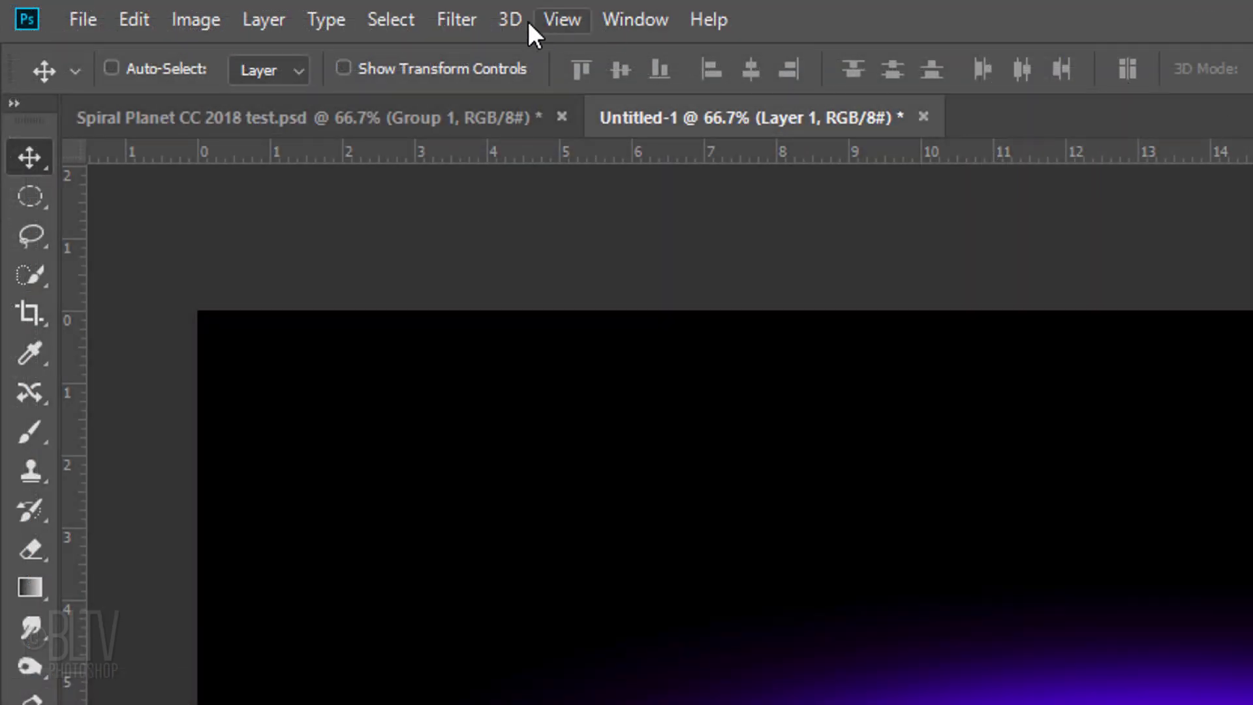
left_click(197, 8)
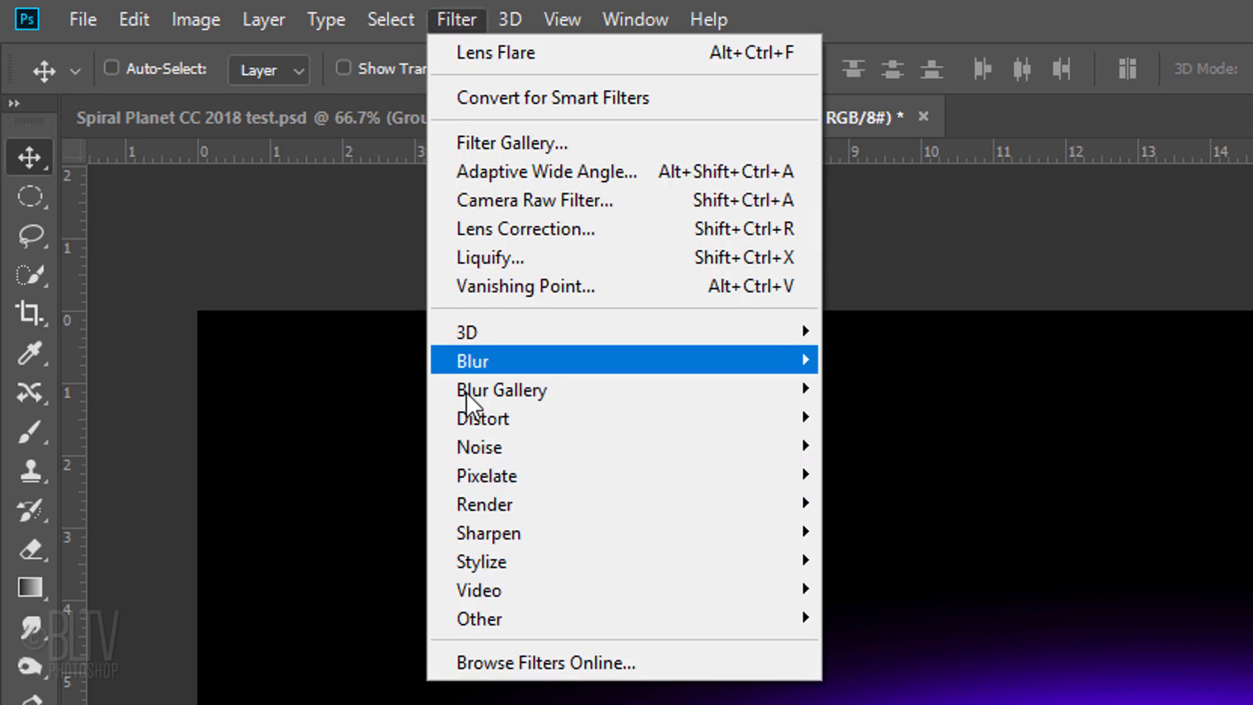
mouse_move(466, 427)
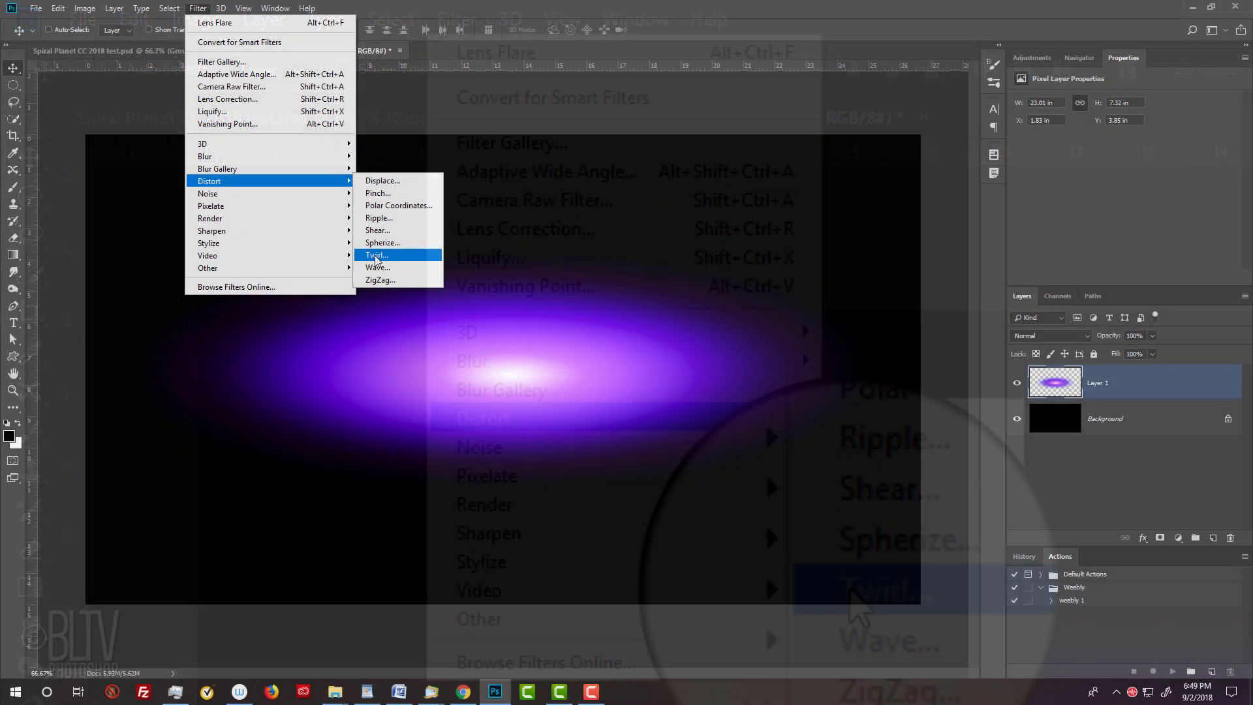
left_click(855, 591)
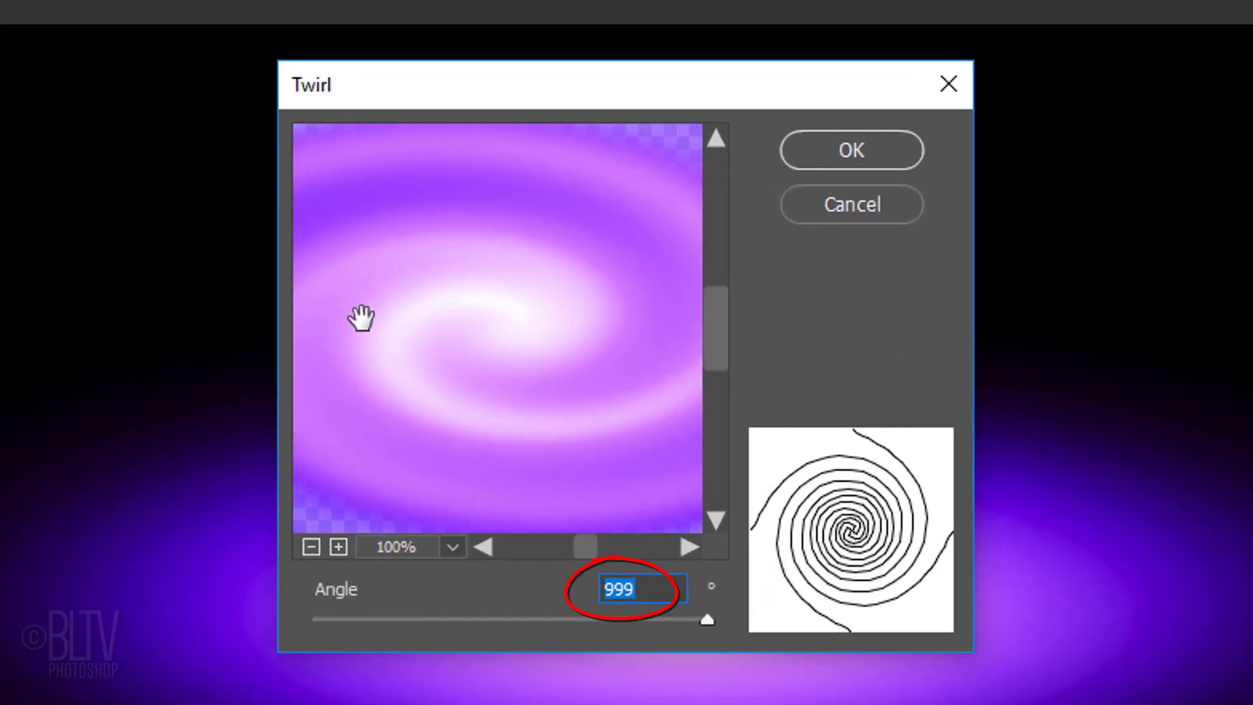
left_click(848, 155)
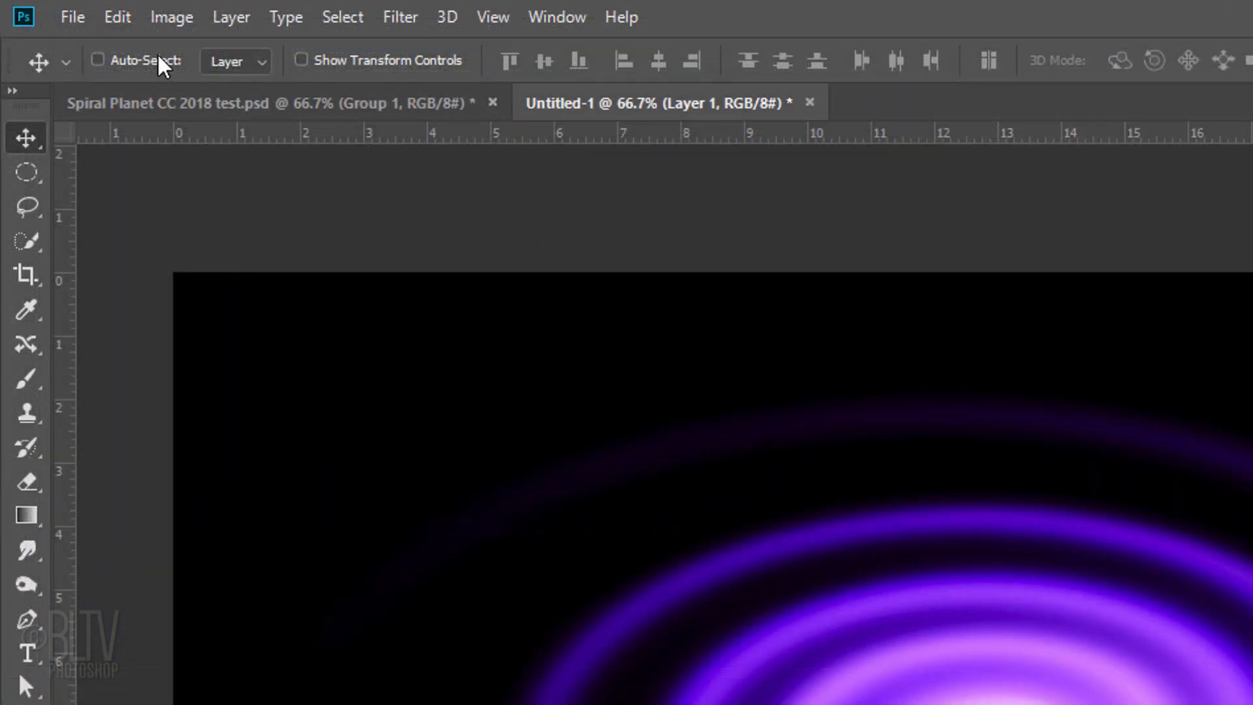
- Perspective-transform the spiral by widening its bottom-left corner, then shift it straight down
left_click(59, 12)
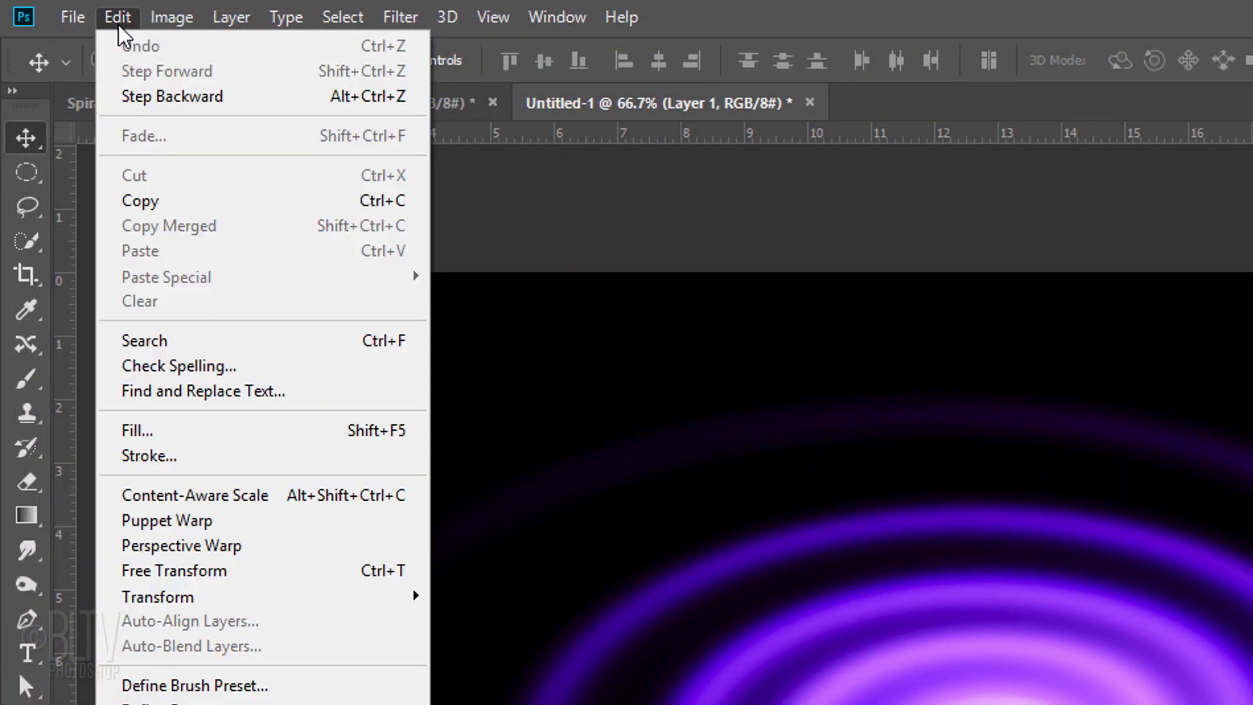
mouse_move(183, 600)
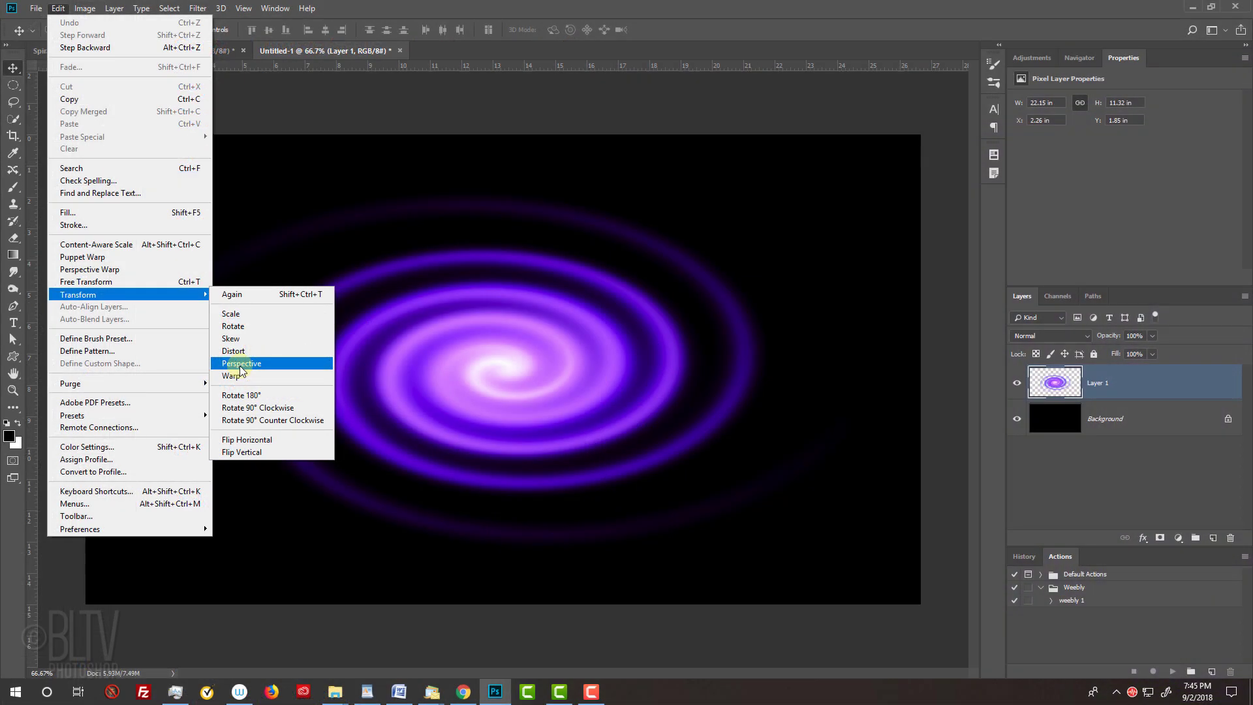
left_click(694, 390)
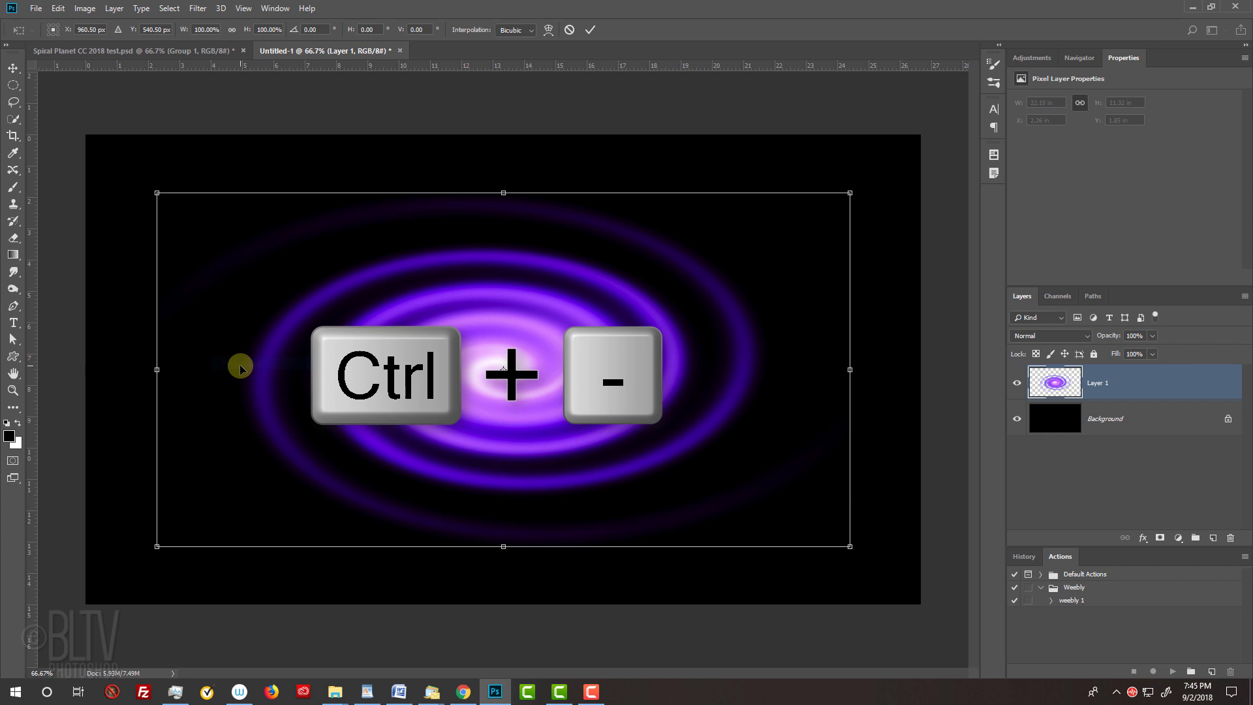
key("ctrl+minus")
key("ctrl+minus")
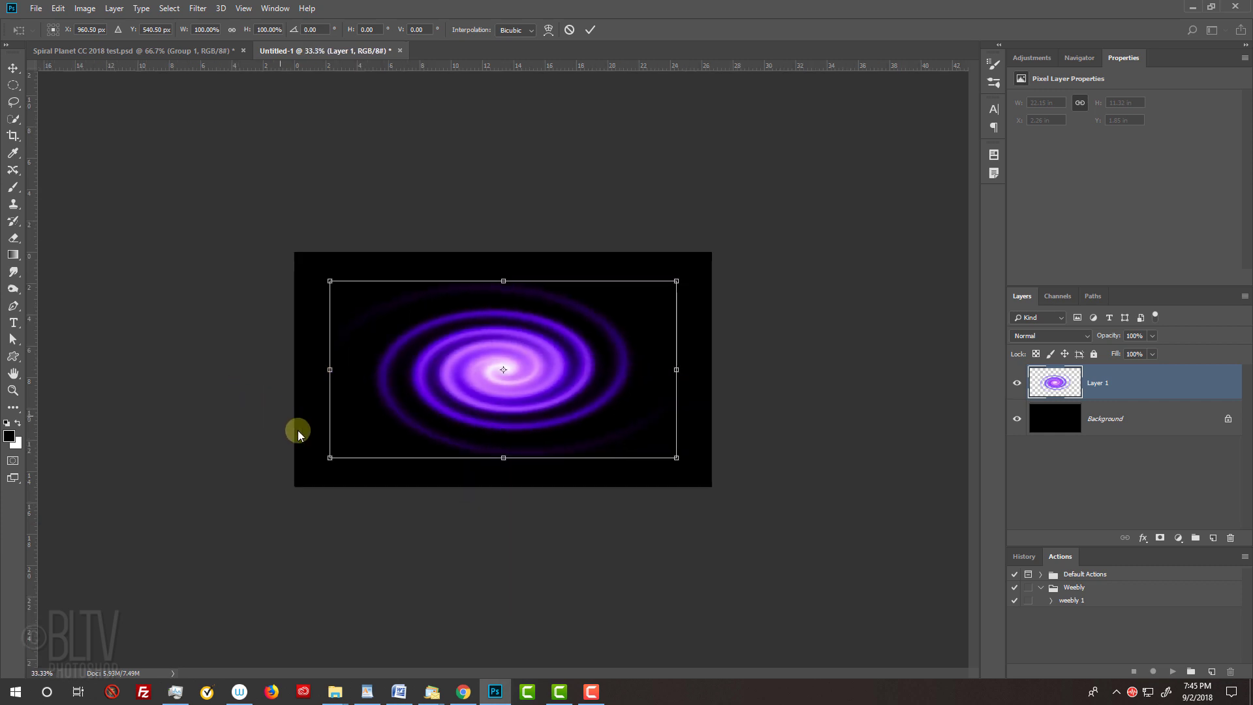
left_click_drag(330, 458, 73, 440)
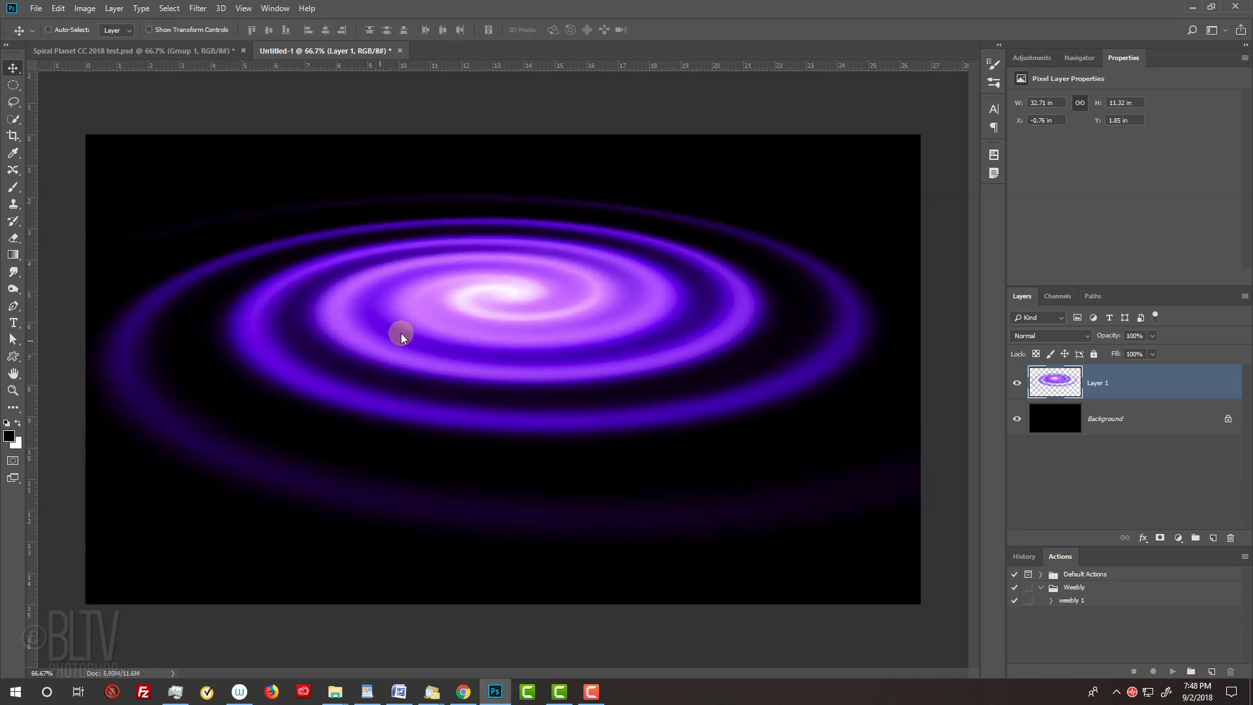
left_click_drag(528, 292, 530, 346)
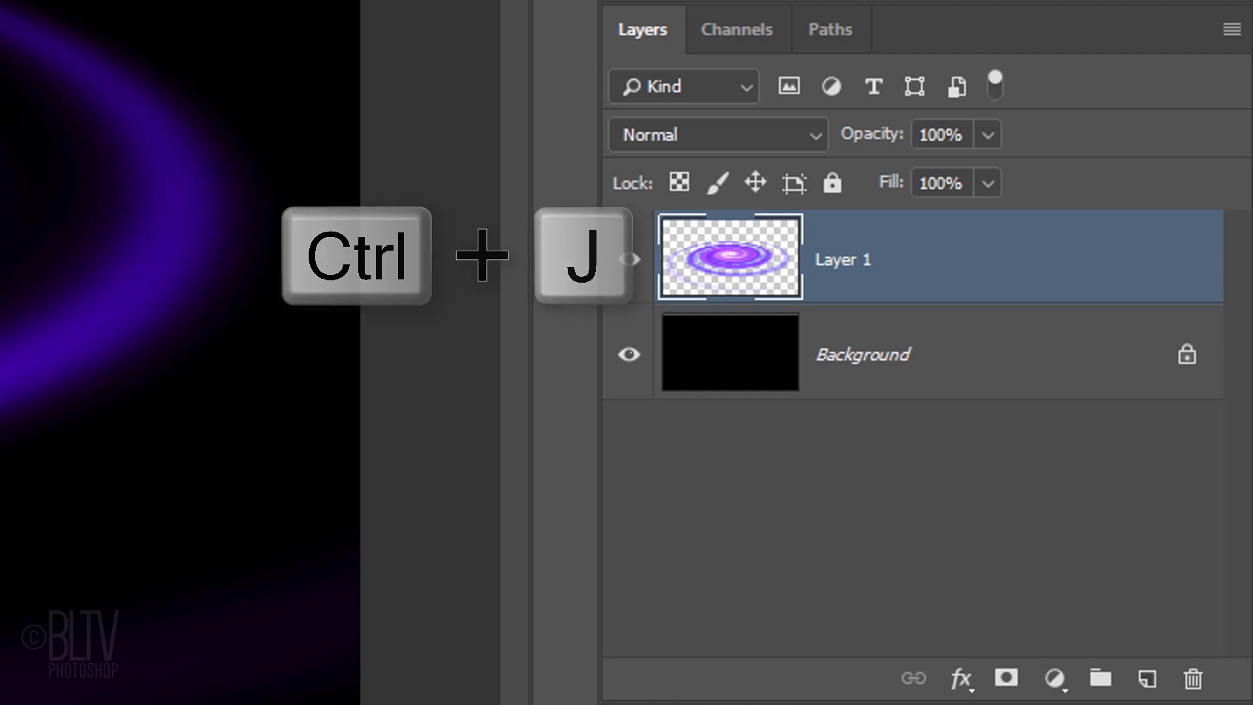
- Duplicate the spiral layer and set the copy's blend mode to Soft Light
key("ctrl+j")
left_click(711, 134)
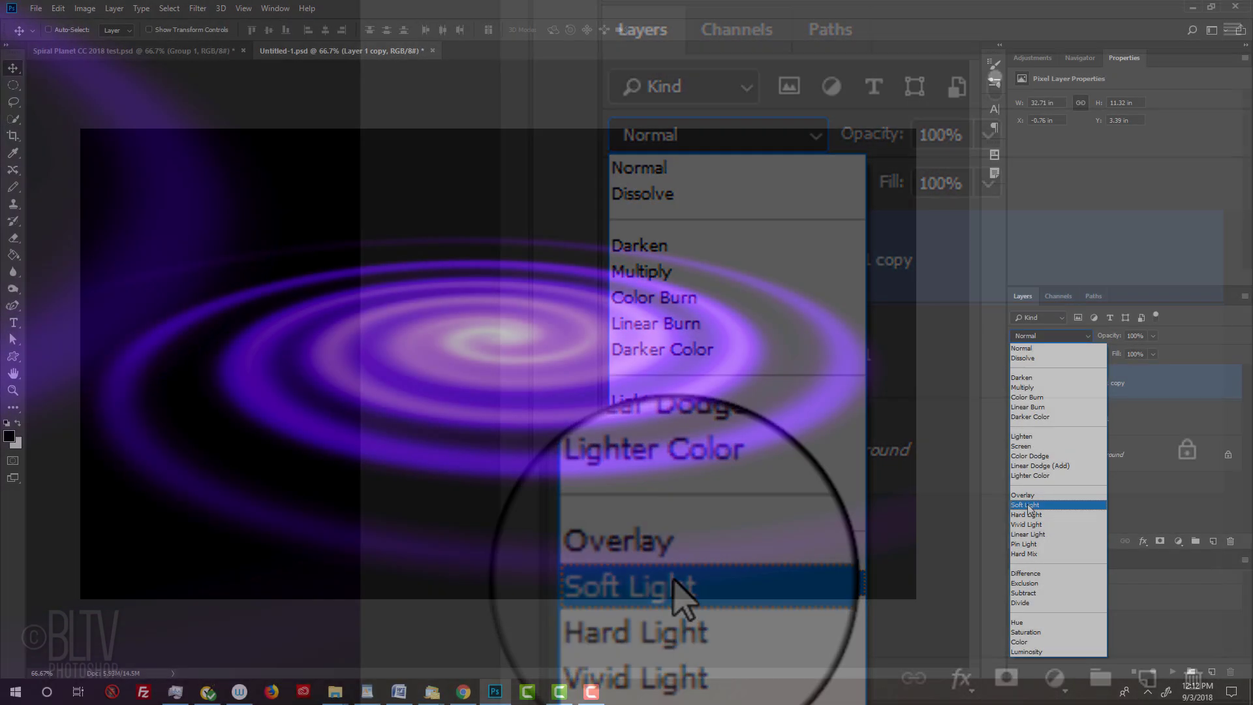
left_click(675, 584)
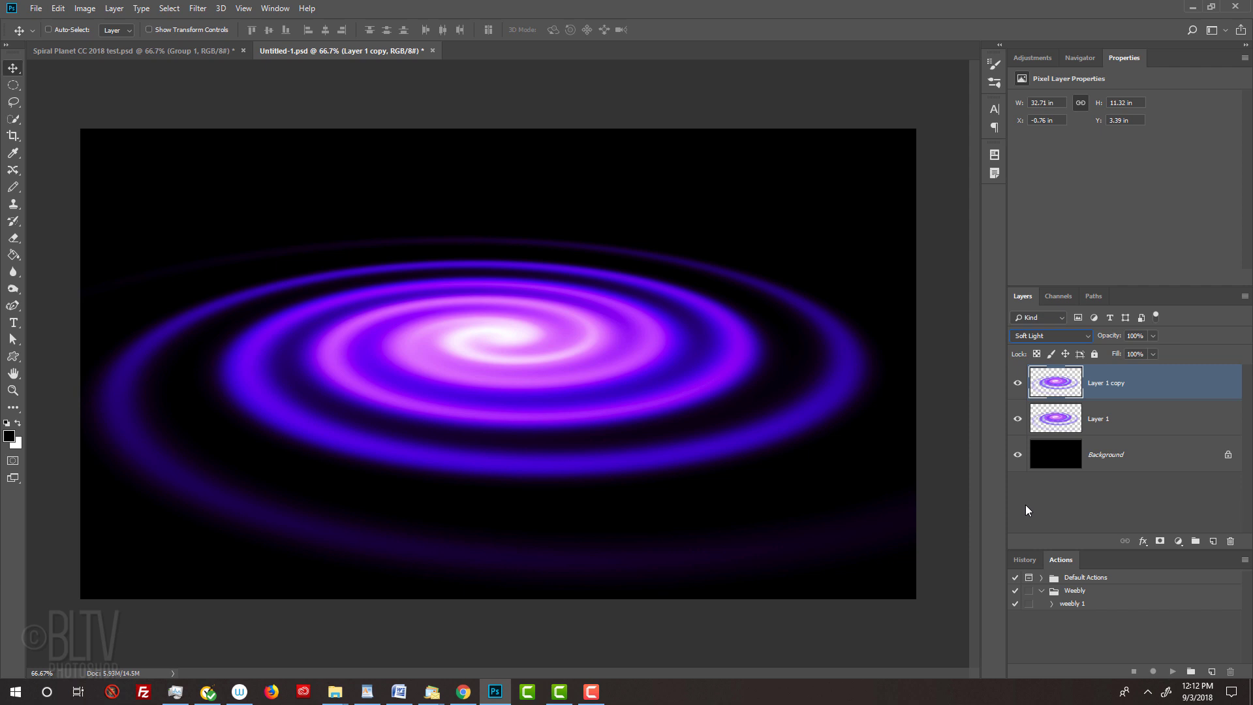
- Scale the spiral copy down to 60% around the spiral's centre
key("ctrl+t")
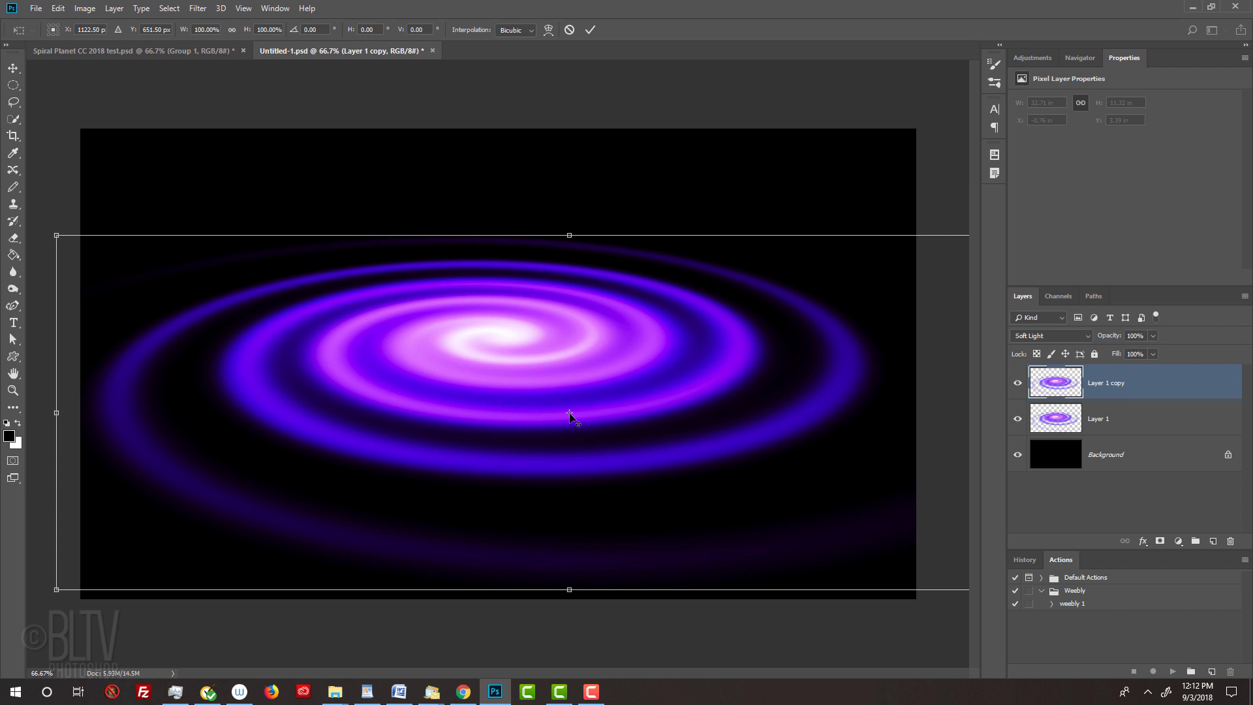
left_click_drag(568, 412, 501, 339)
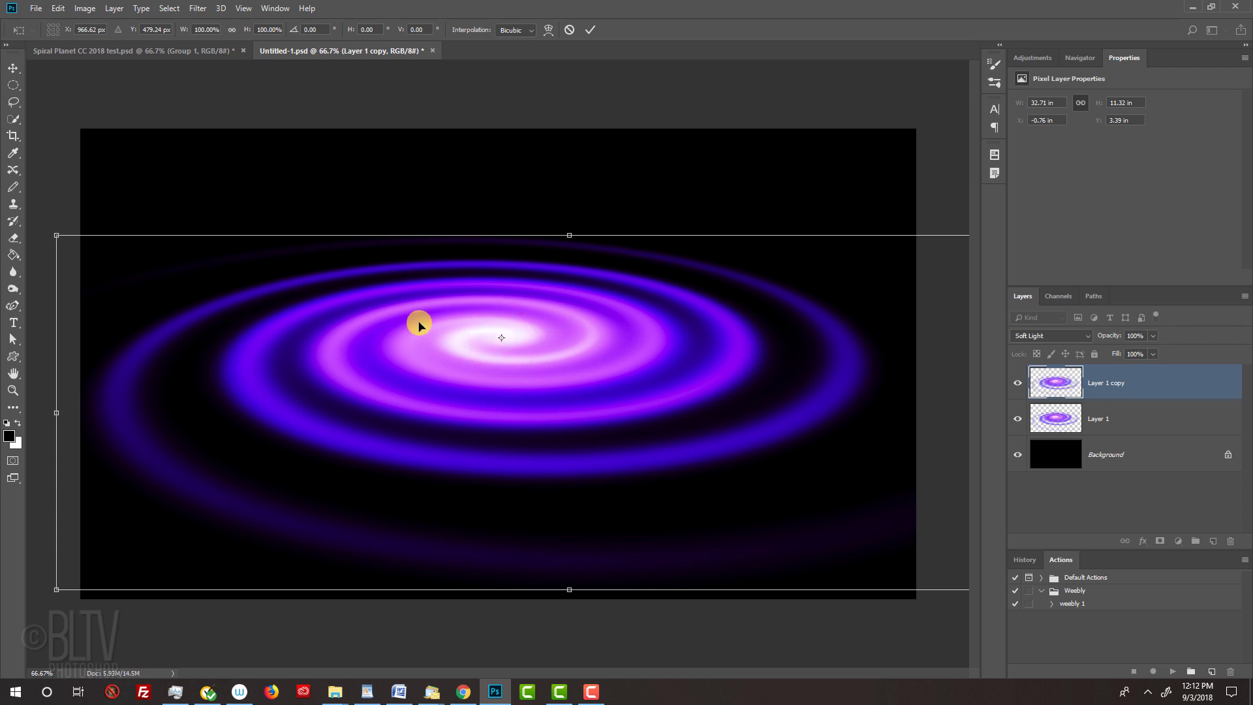
left_click(56, 233)
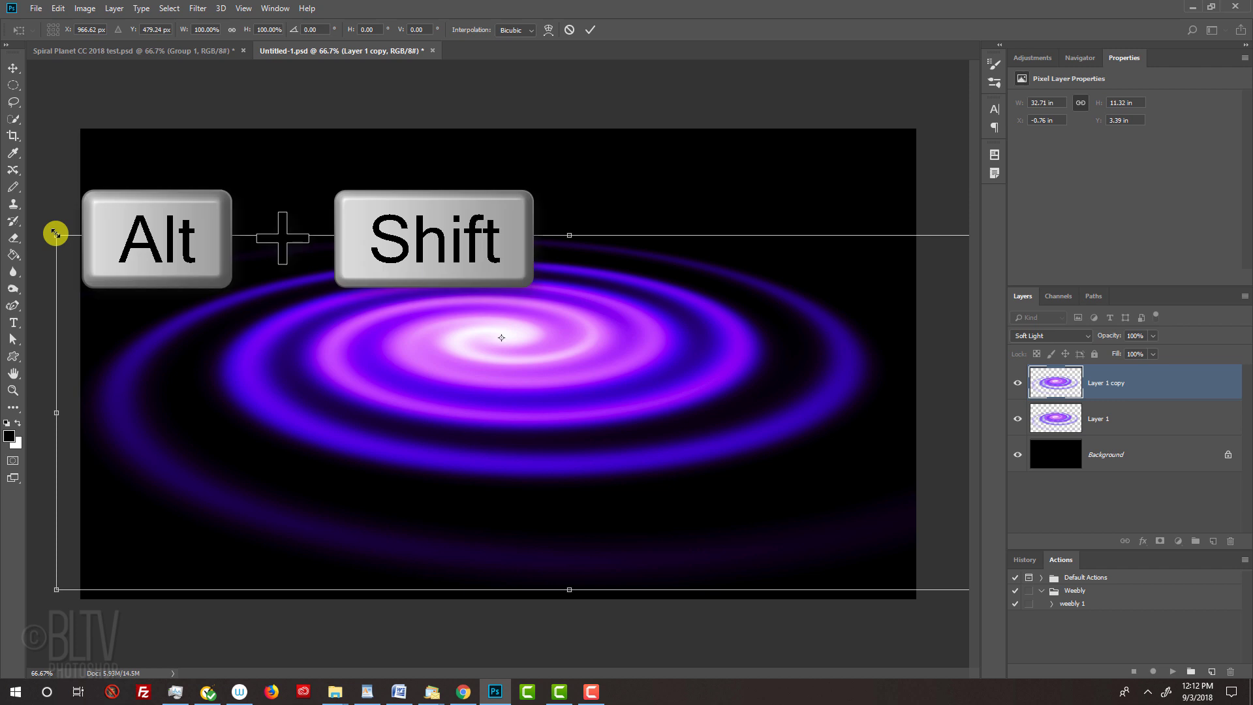
left_click_drag(58, 236, 232, 309)
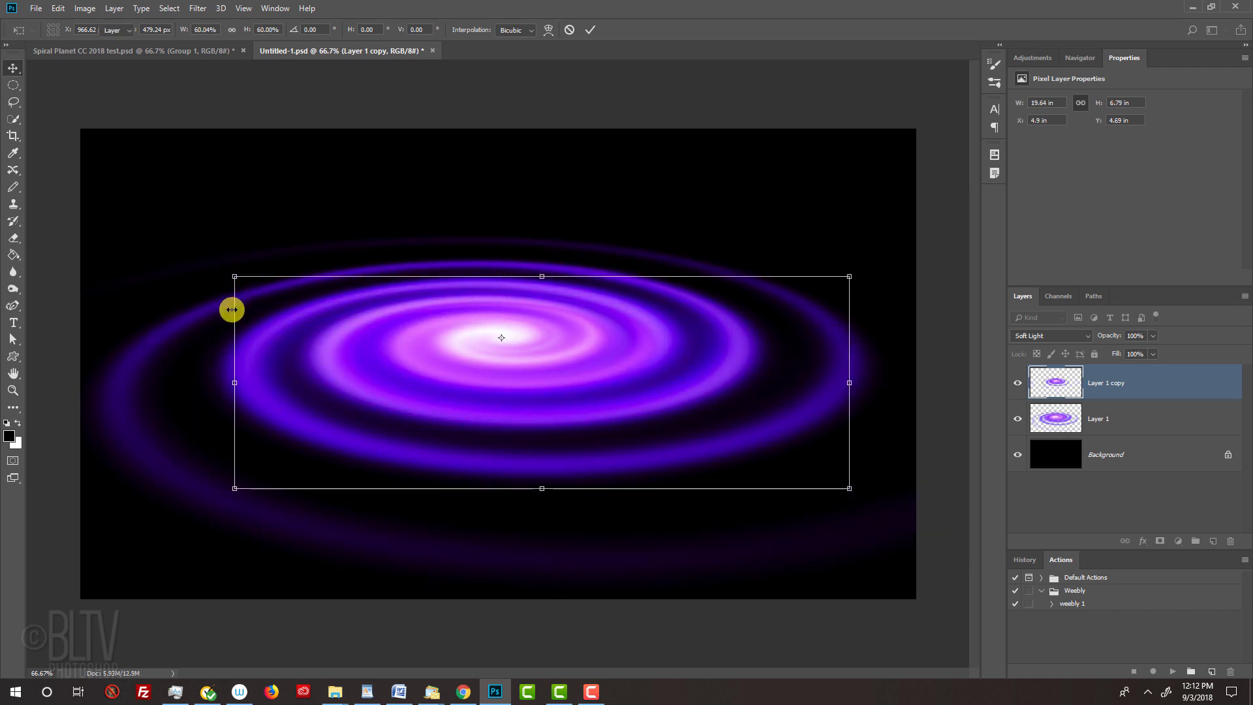
key("Return")
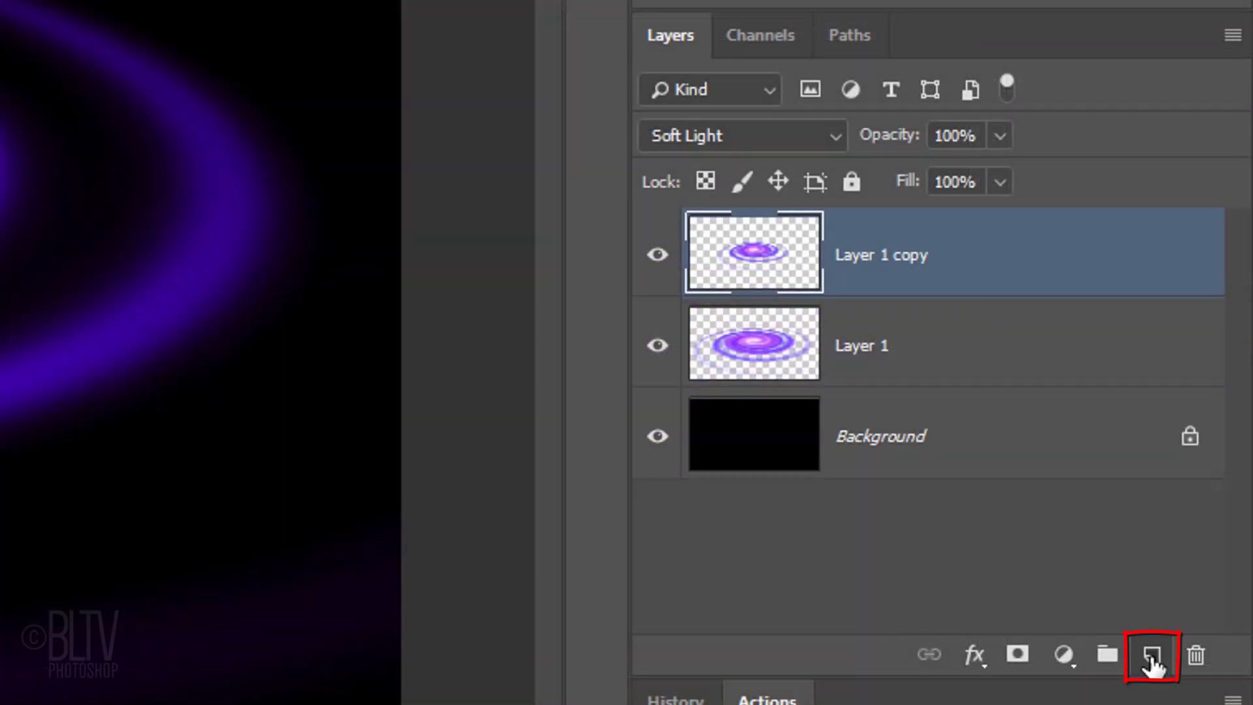
- Add Layer 2 with a round selection feathered by 50 px, blended in Soft Light
left_click(1153, 656)
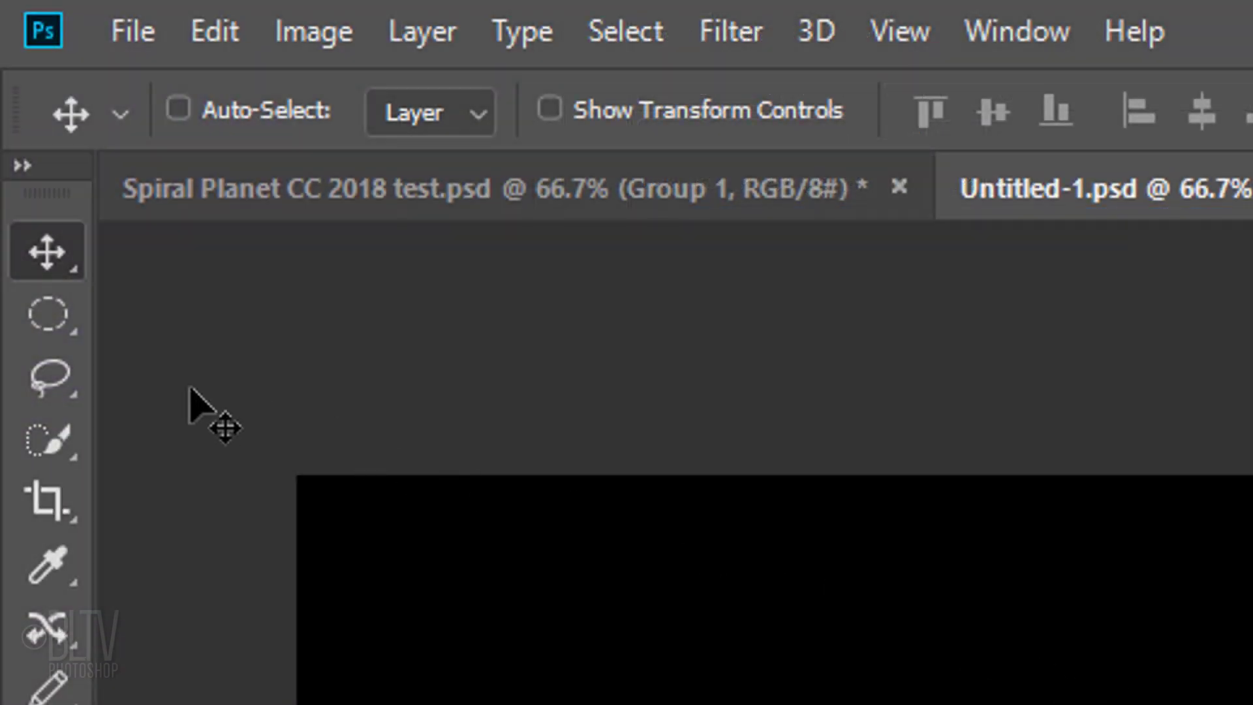
left_click(49, 316)
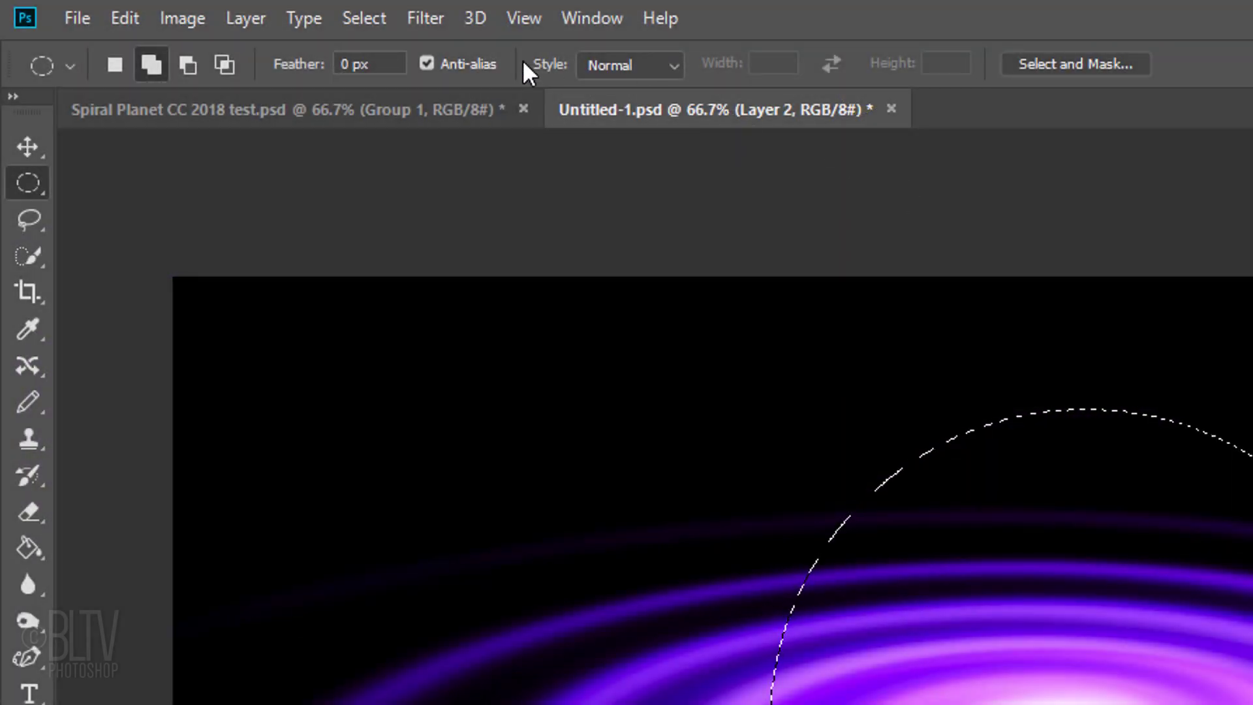
left_click(365, 19)
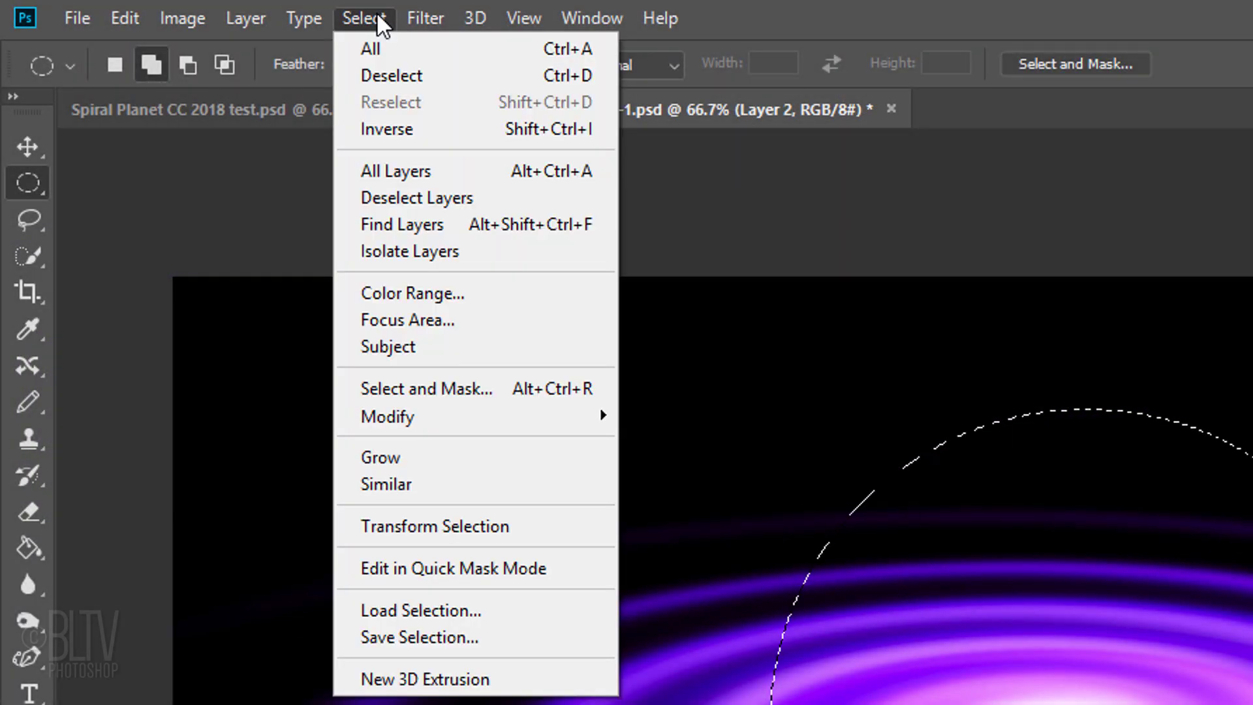
mouse_move(411, 423)
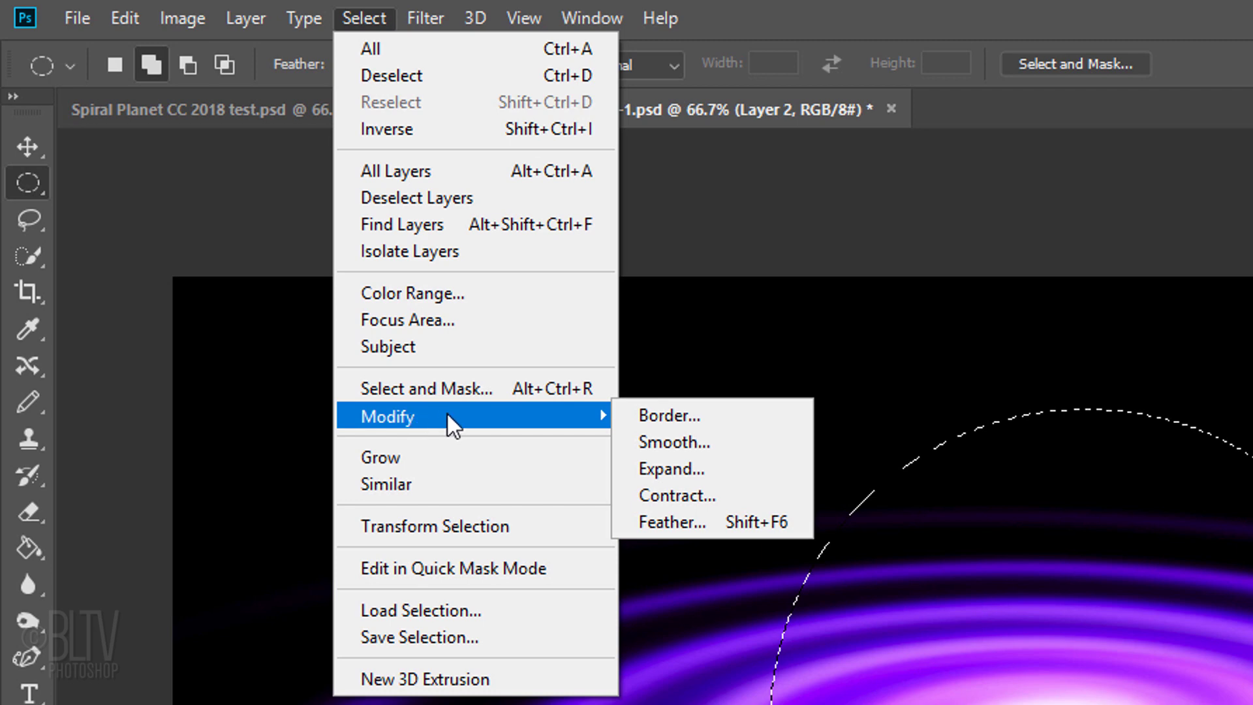
left_click(670, 515)
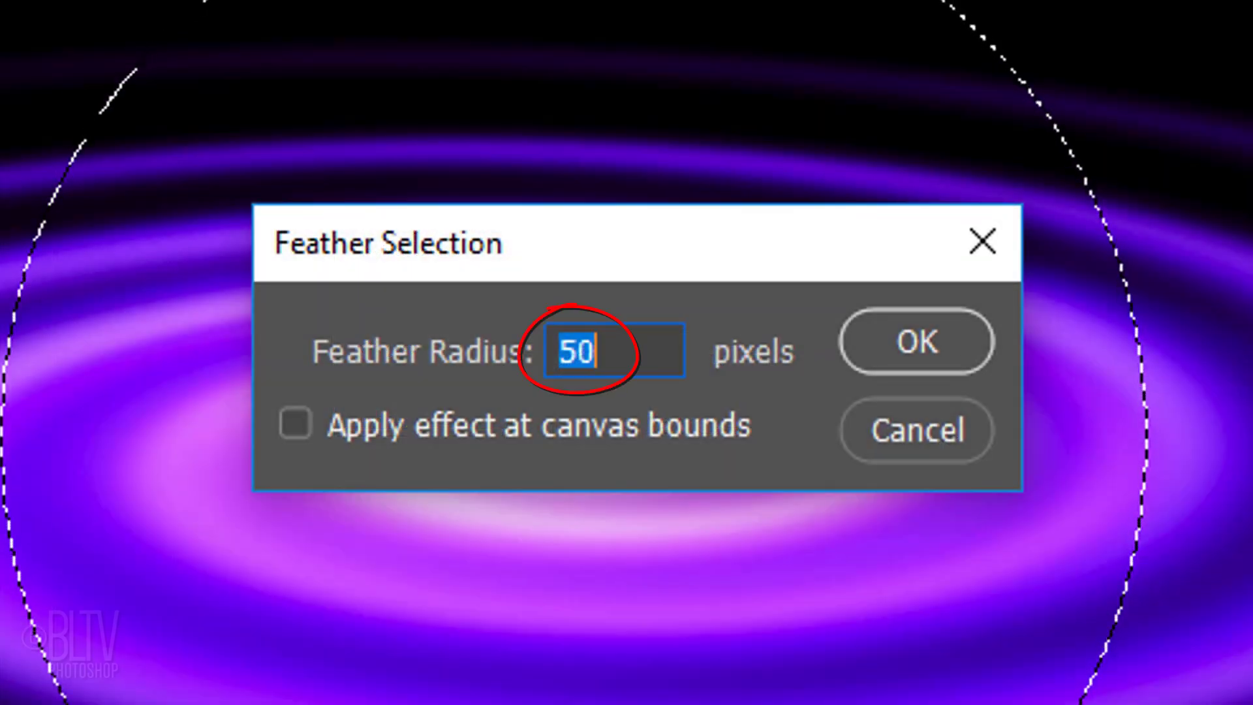
left_click(920, 346)
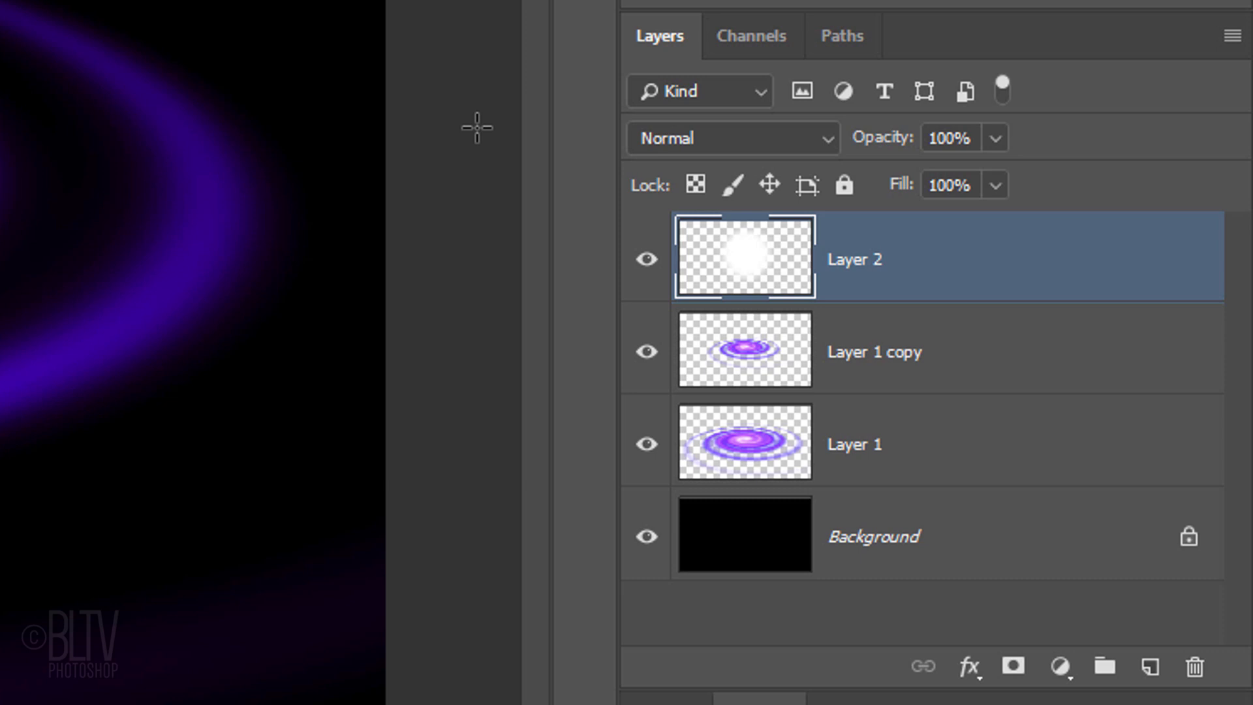
left_click(710, 138)
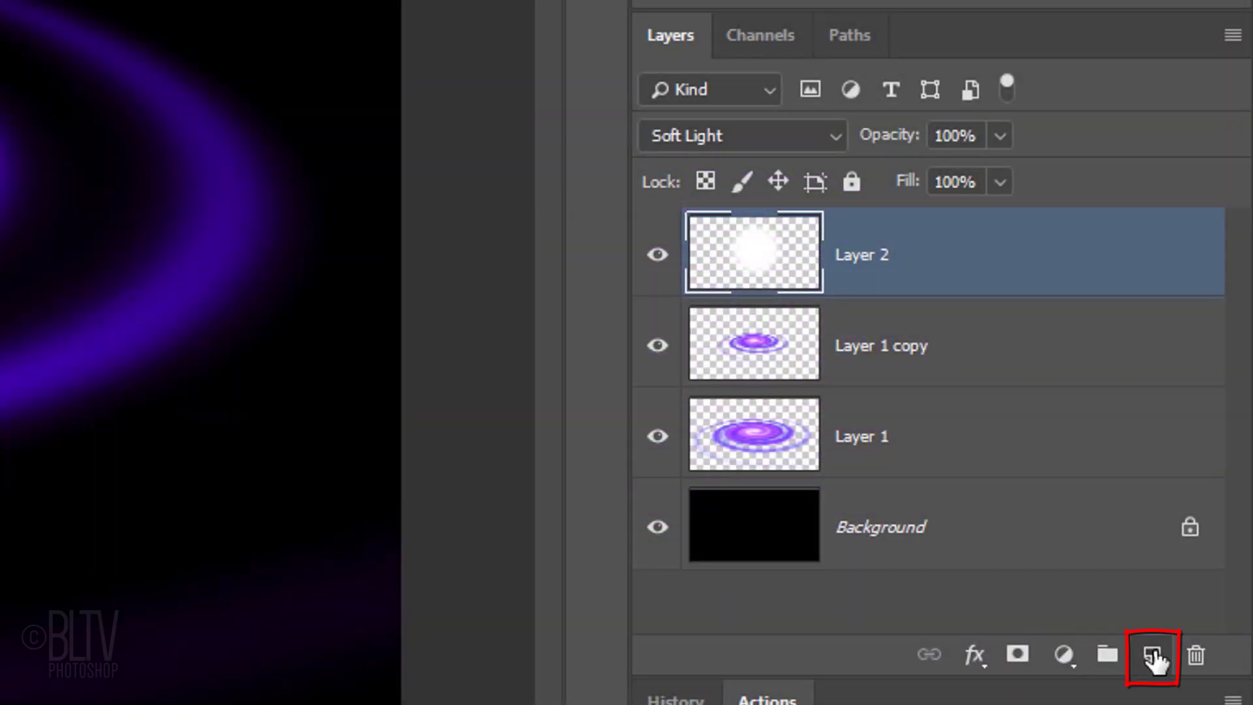
- Add a new Layer 3 and feather the circle selection by 2 pixels
left_click(1152, 655)
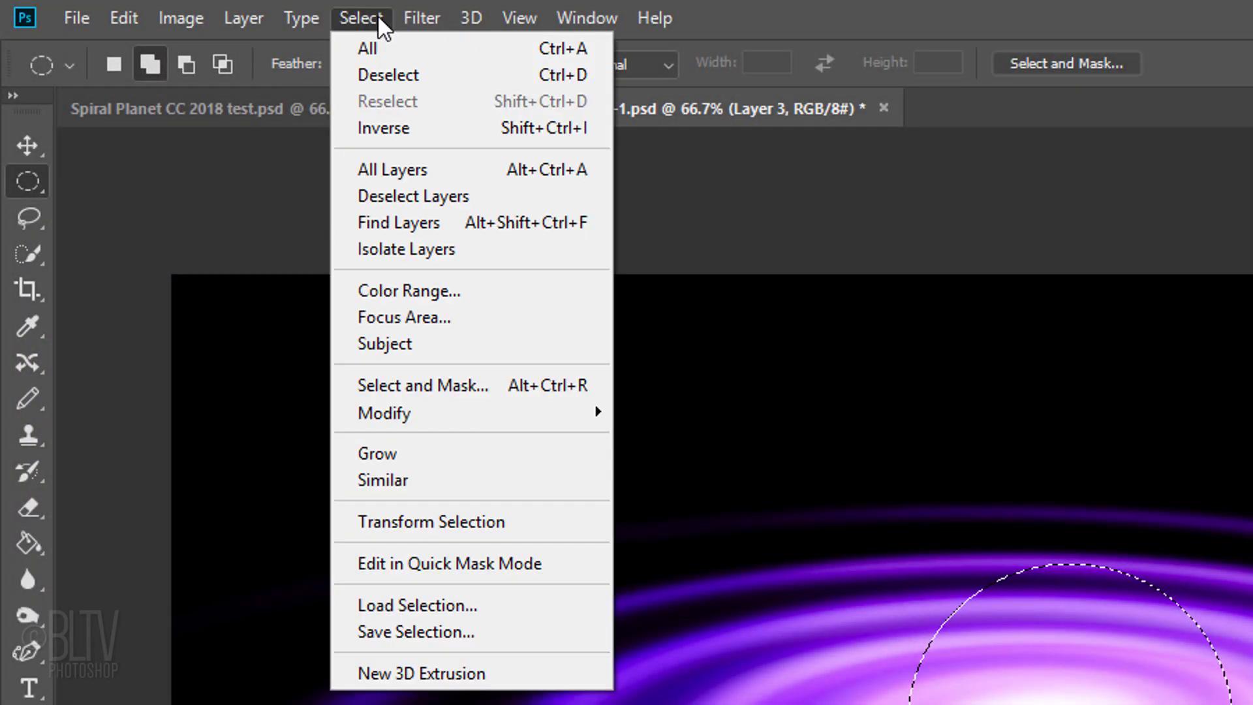
mouse_move(405, 412)
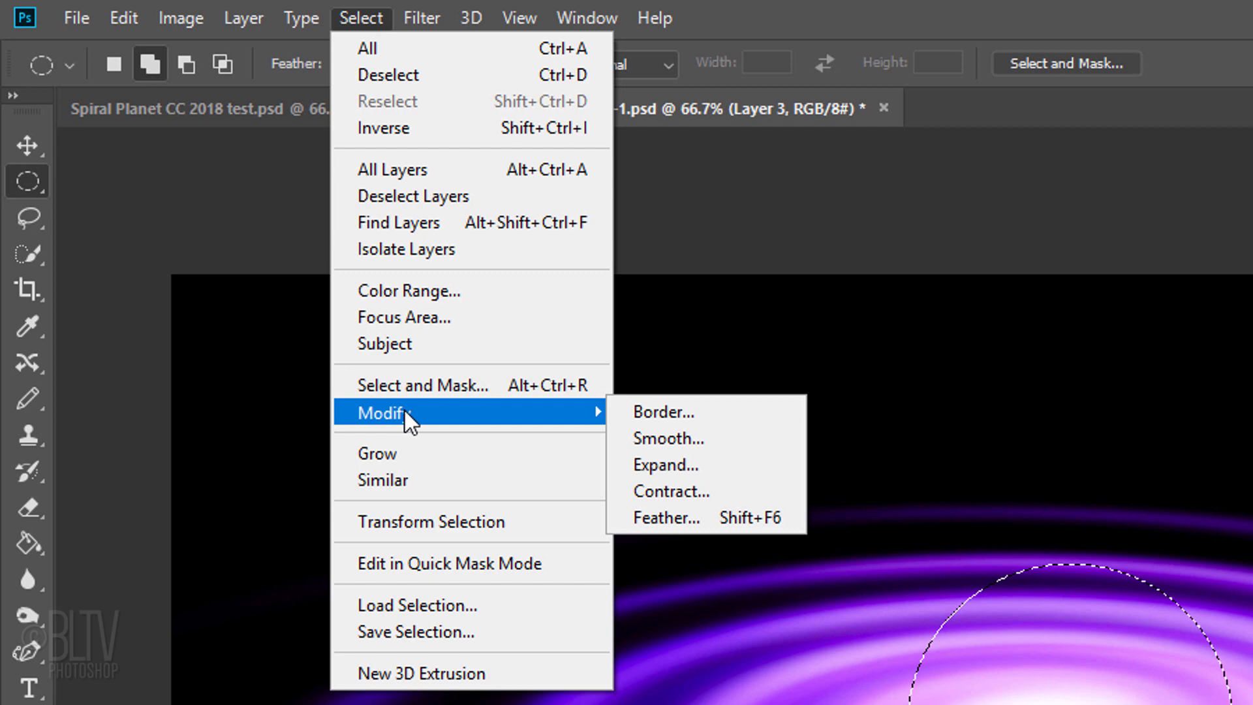
left_click(680, 517)
type("2")
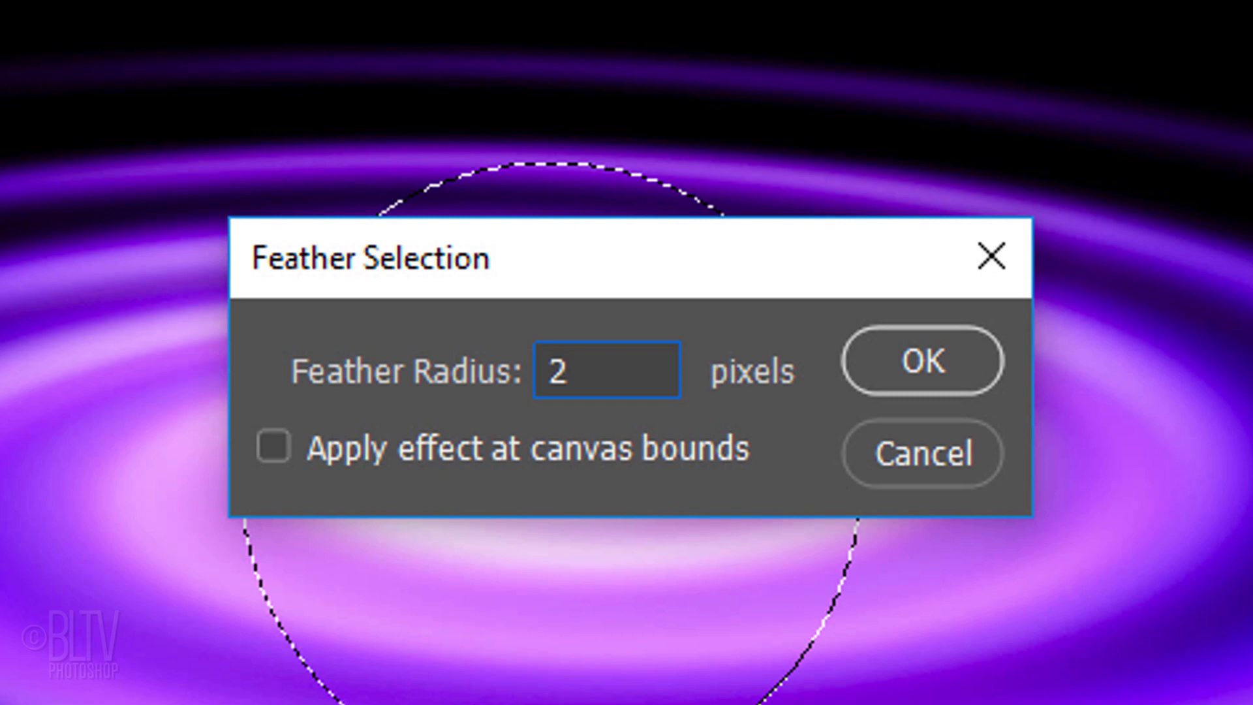
left_click(912, 366)
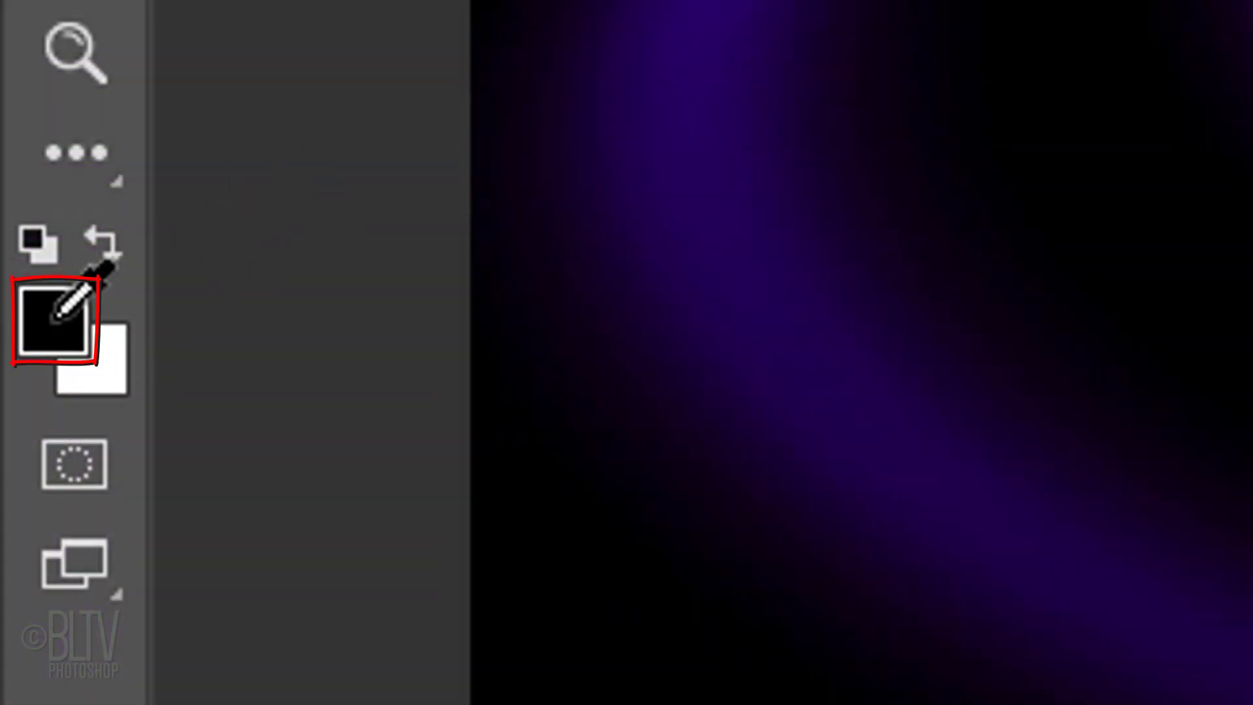
- Set the foreground colour to dark blue hex 11207B
left_click(56, 317)
left_click(781, 613)
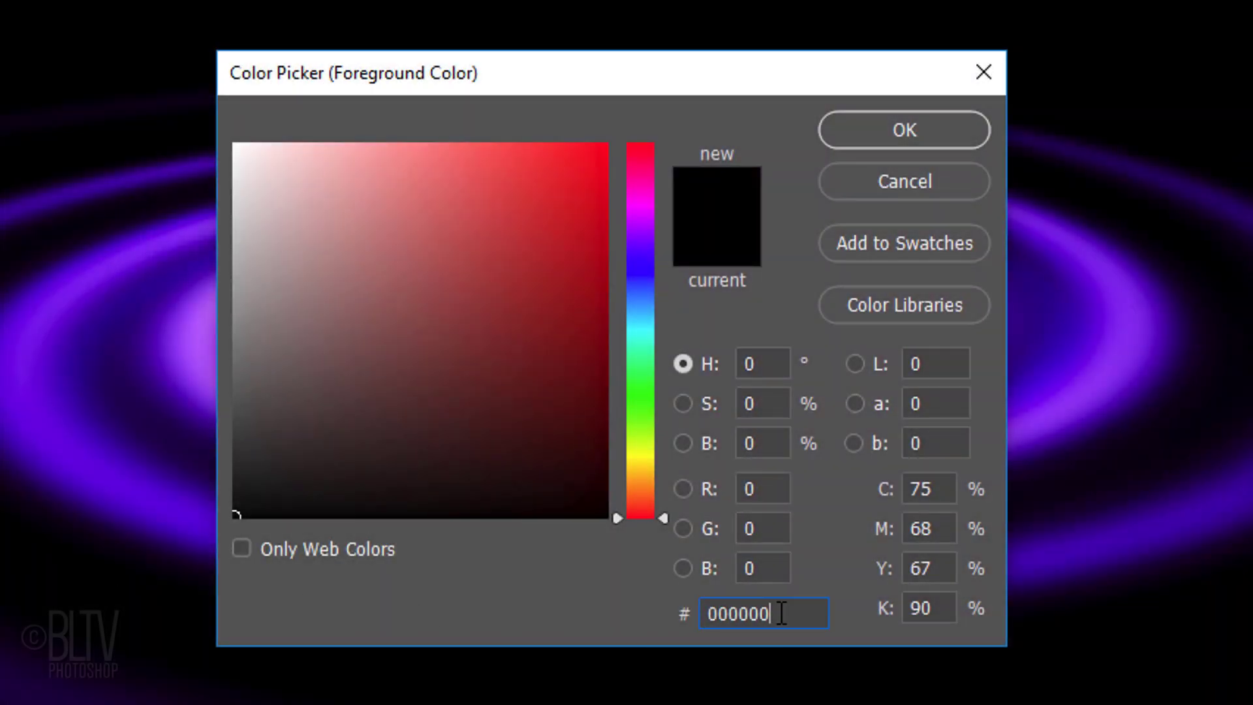
double_click(781, 614)
type("11")
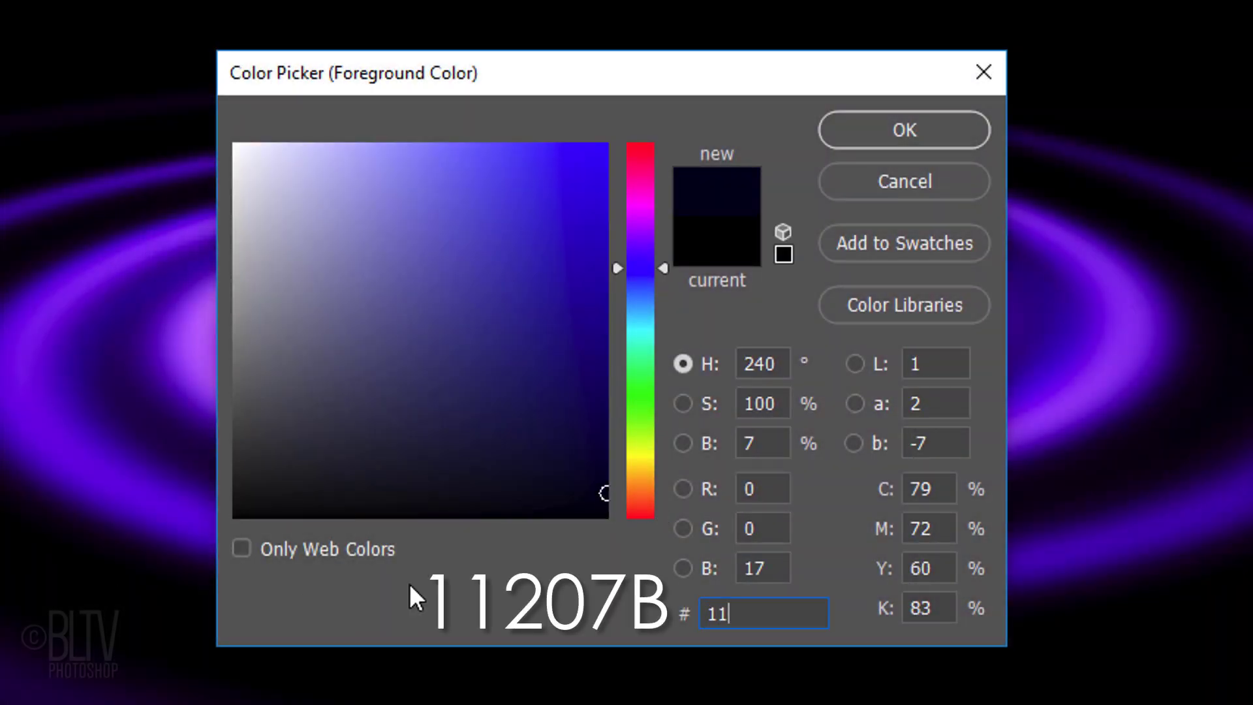
type("207")
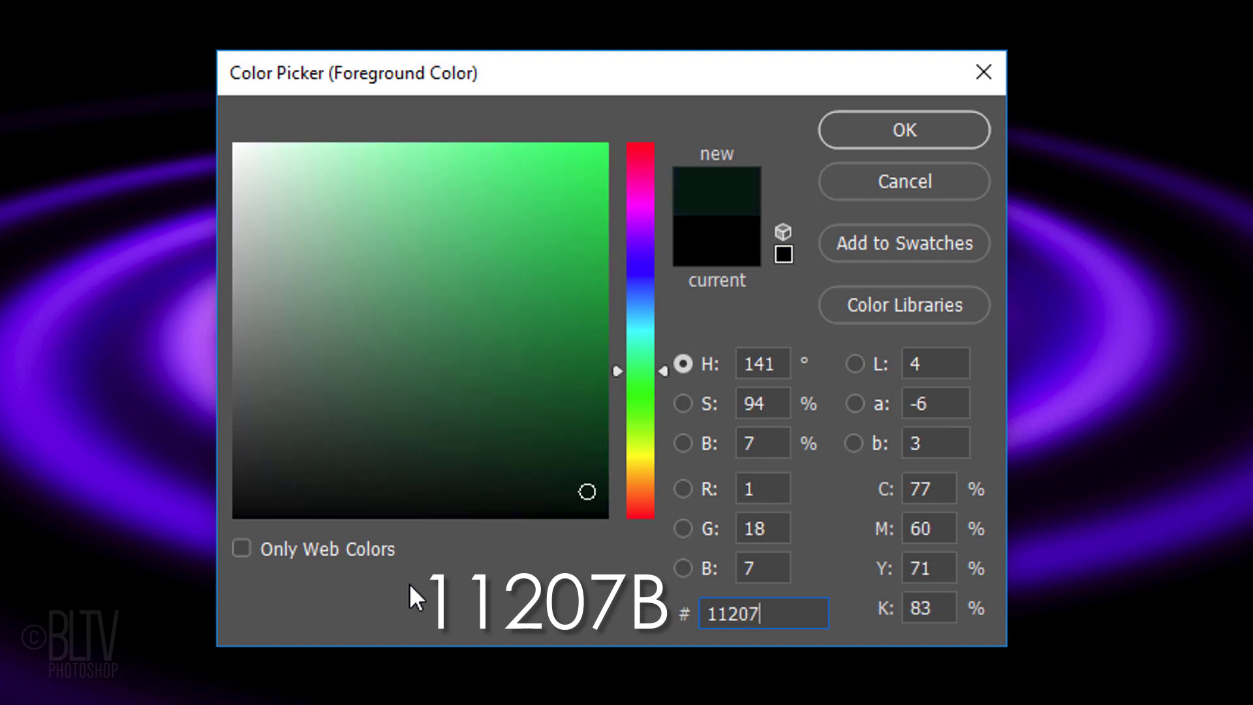
type("B")
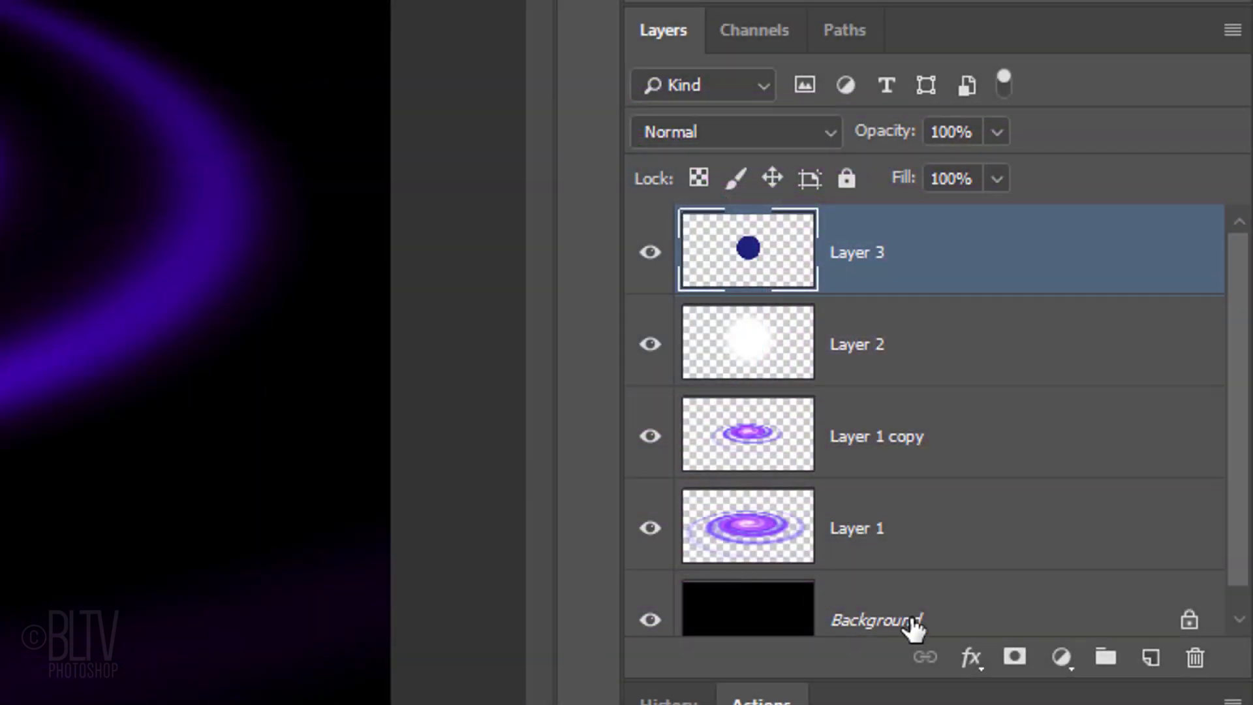
- Add a layer mask to Layer 3 and choose the Brush Tool with a soft brush preset
left_click(1013, 659)
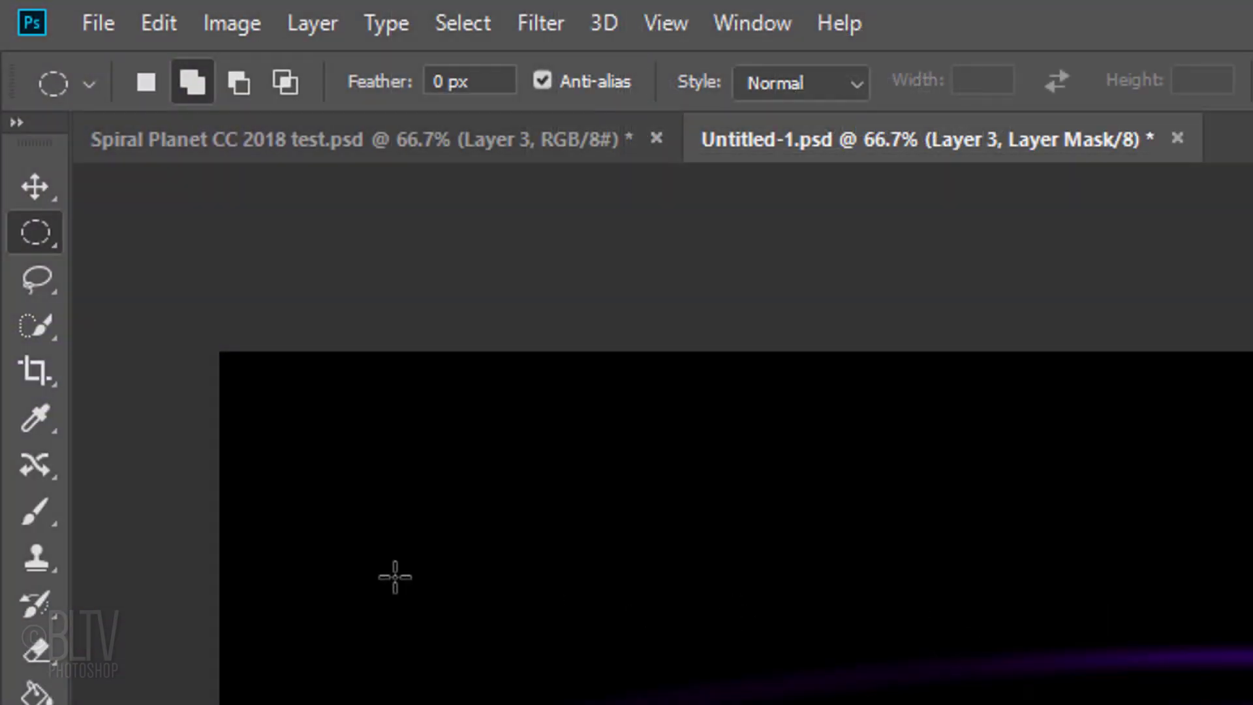
right_click(36, 513)
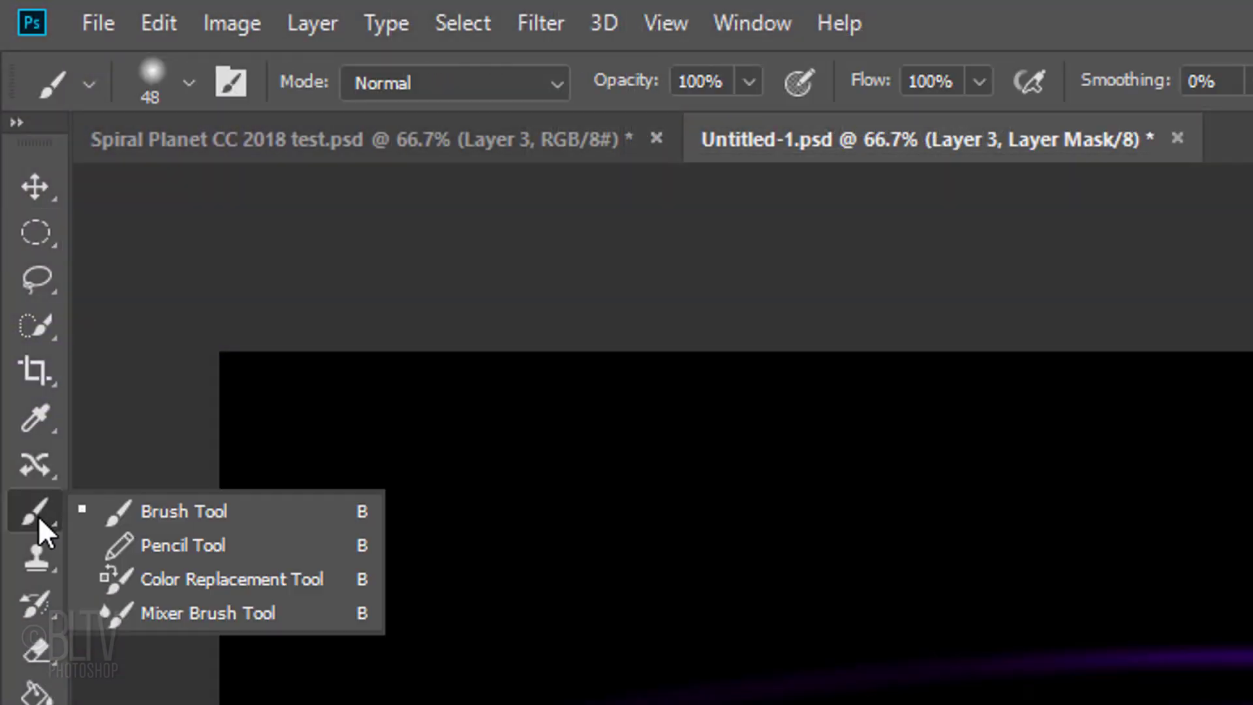
left_click(194, 517)
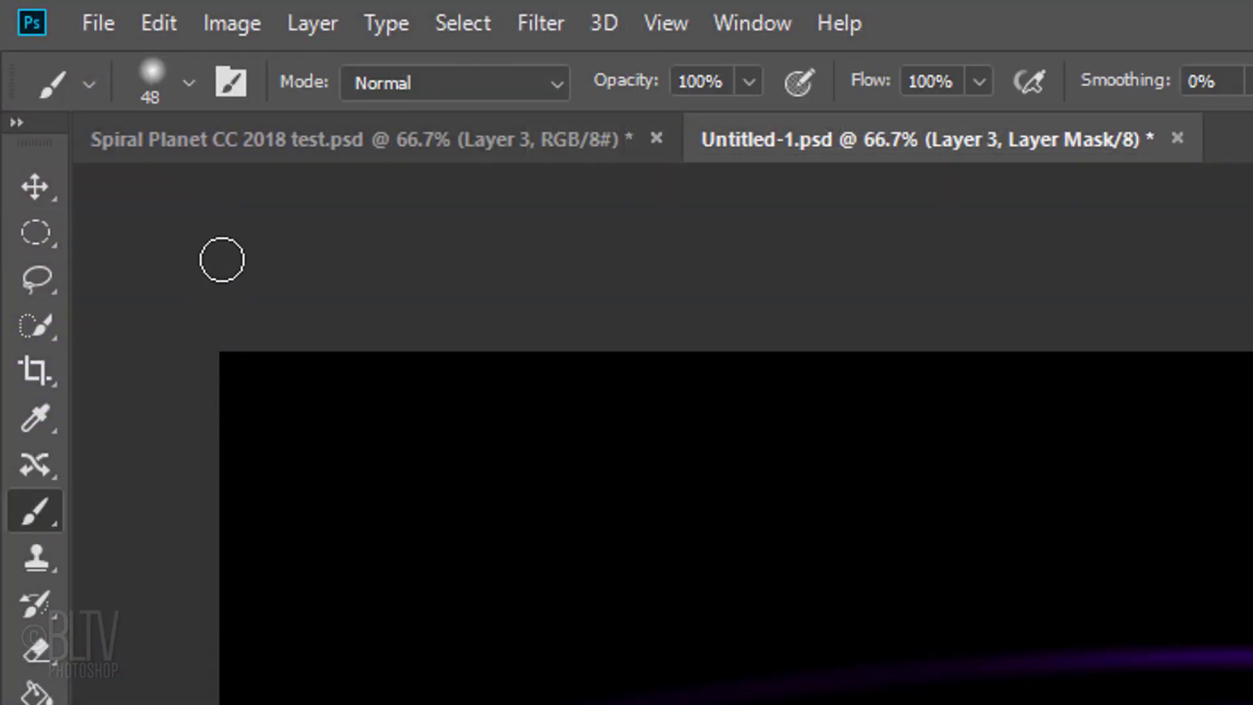
left_click(188, 83)
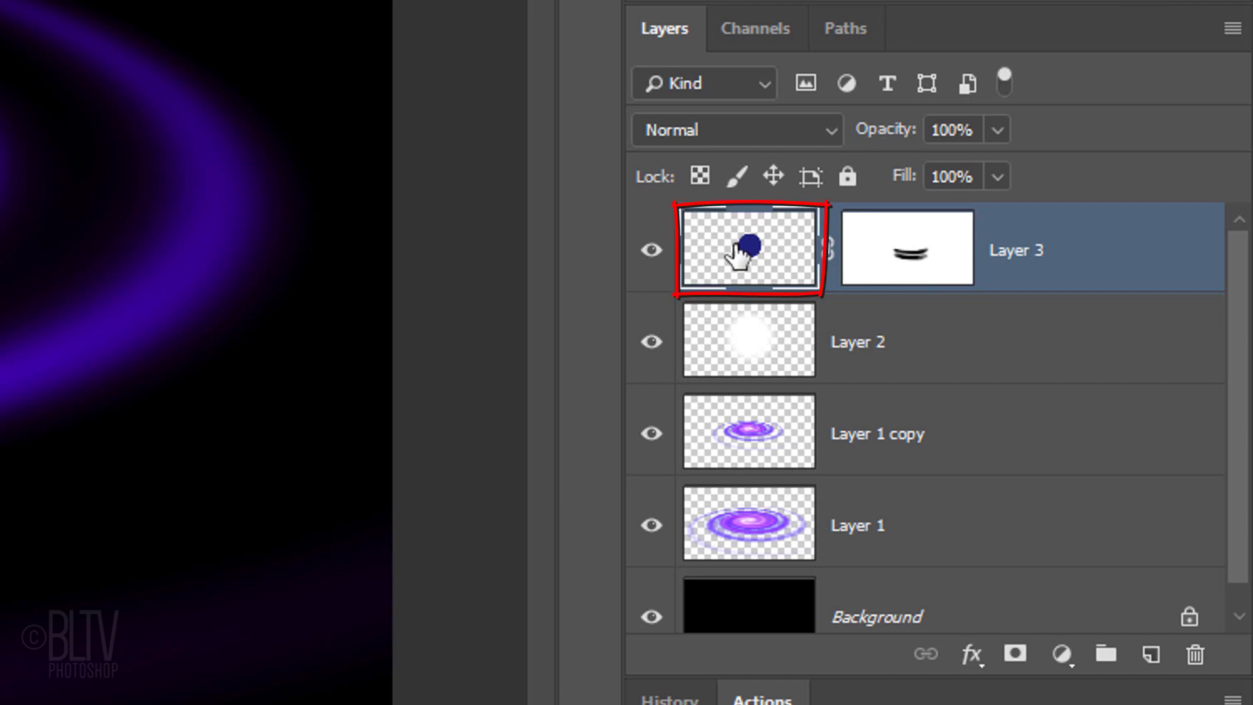
- Give Layer 3 a Color Dodge Inner Glow and an inverted Cone - Asymmetrical Satin
double_click(739, 252)
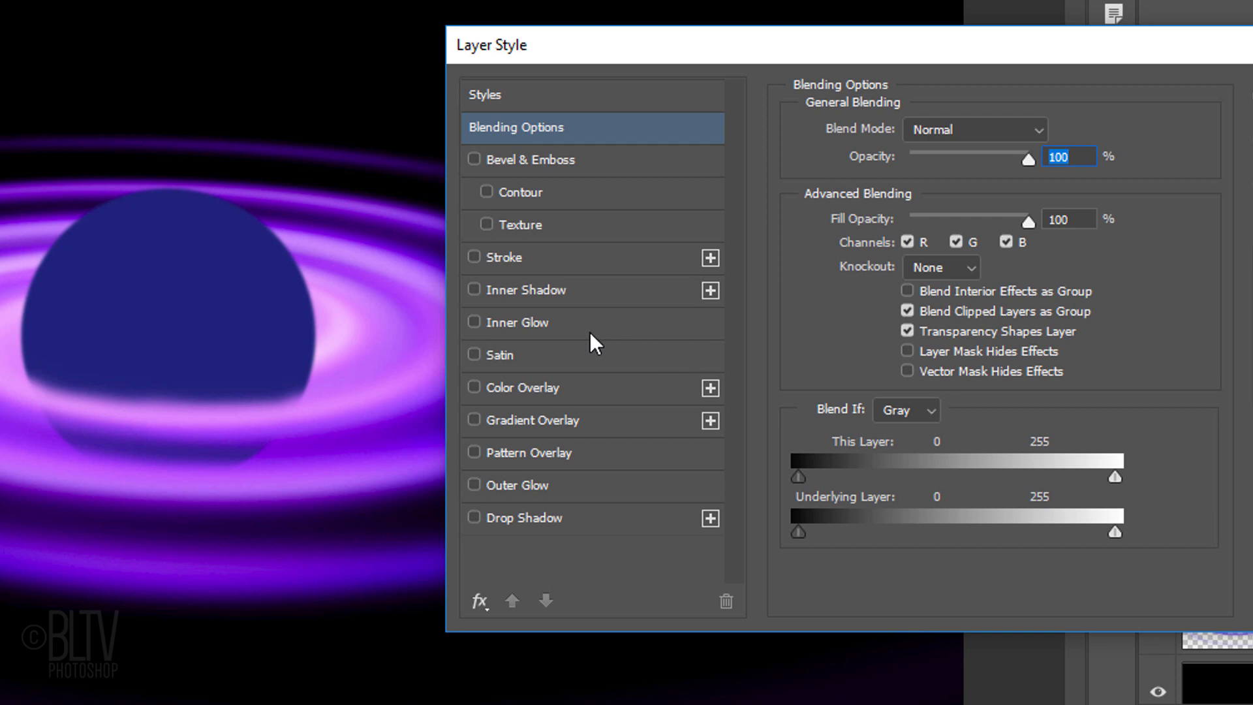
left_click(504, 321)
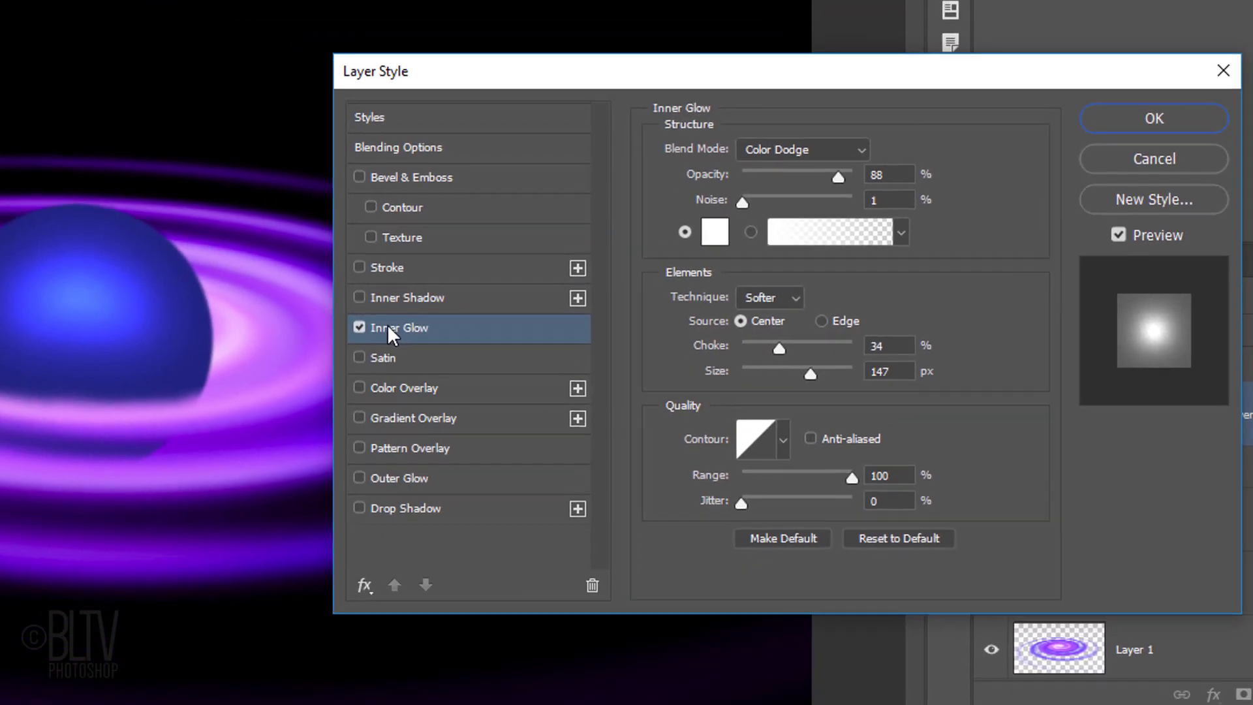
left_click(383, 358)
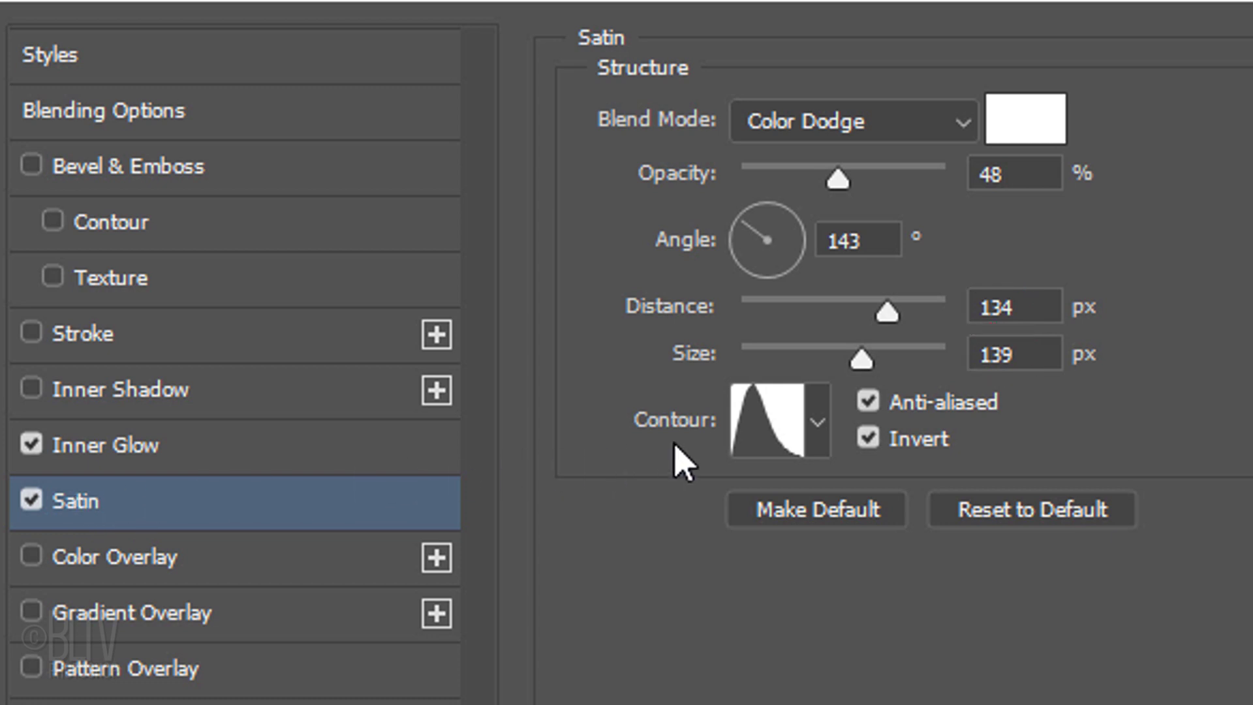
left_click(815, 423)
left_click(643, 630)
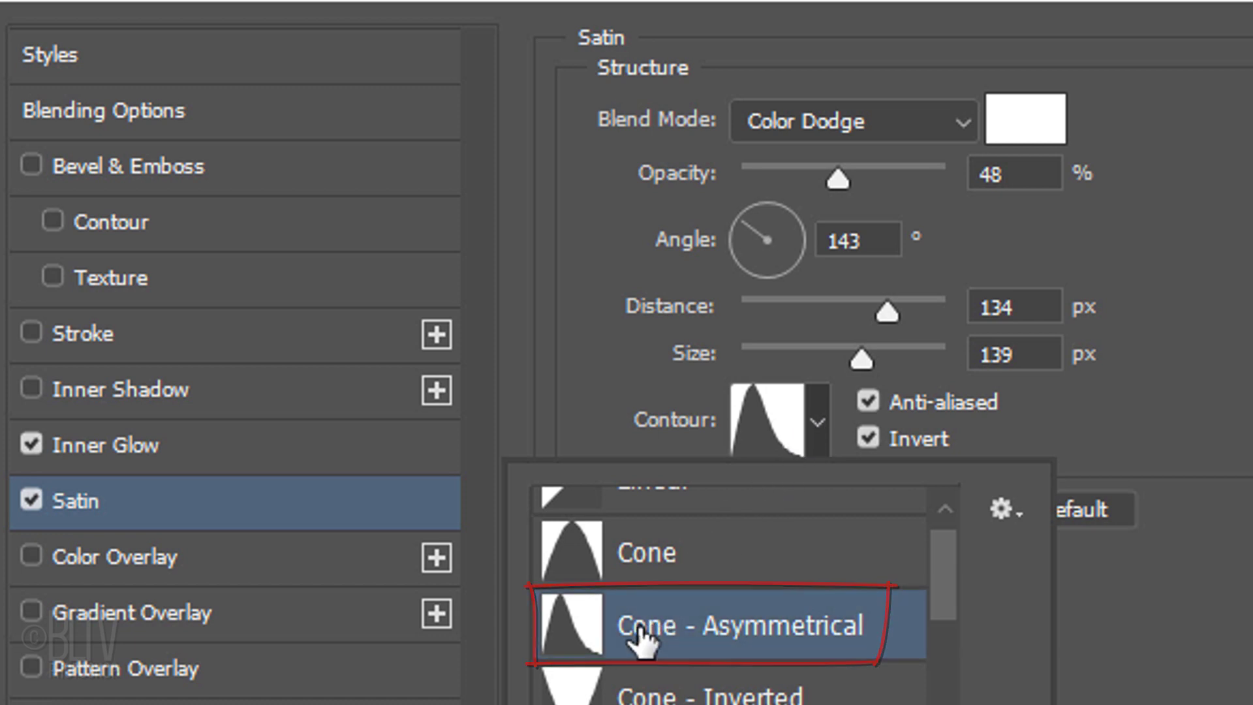
left_click(1103, 649)
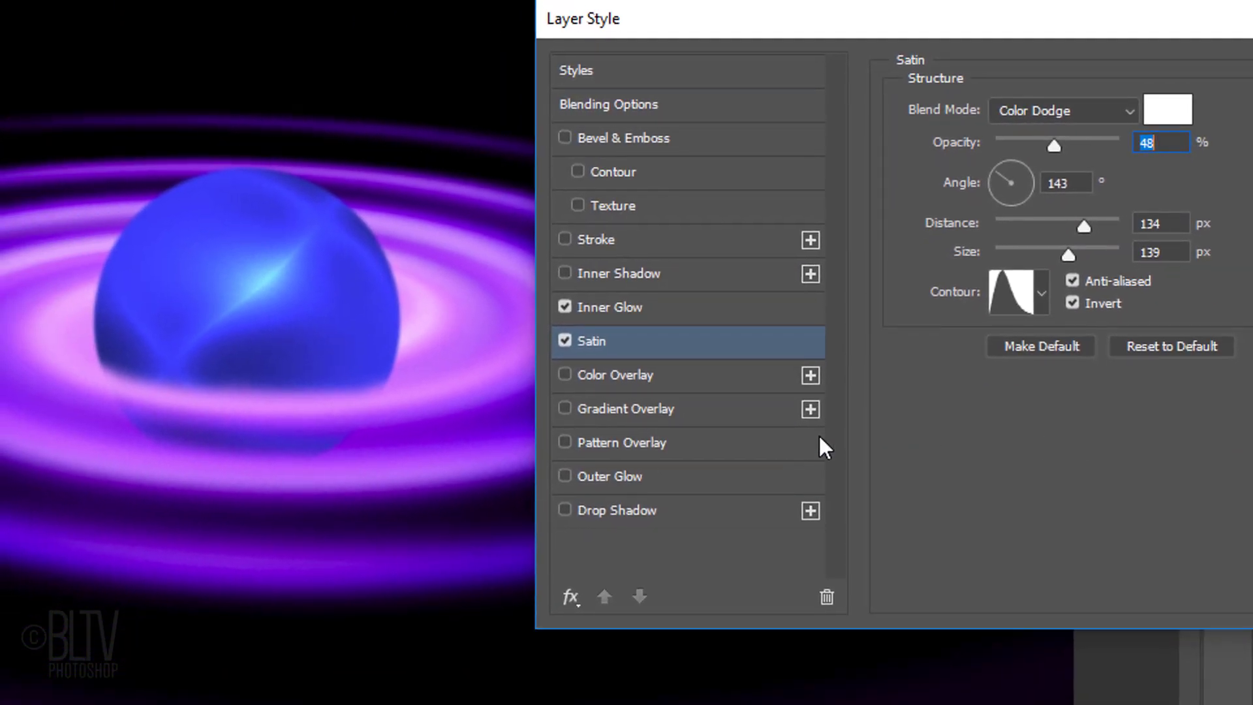
- Add a 35%, 250 px Color Dodge Outer Glow with the Valley - High contour
left_click(583, 495)
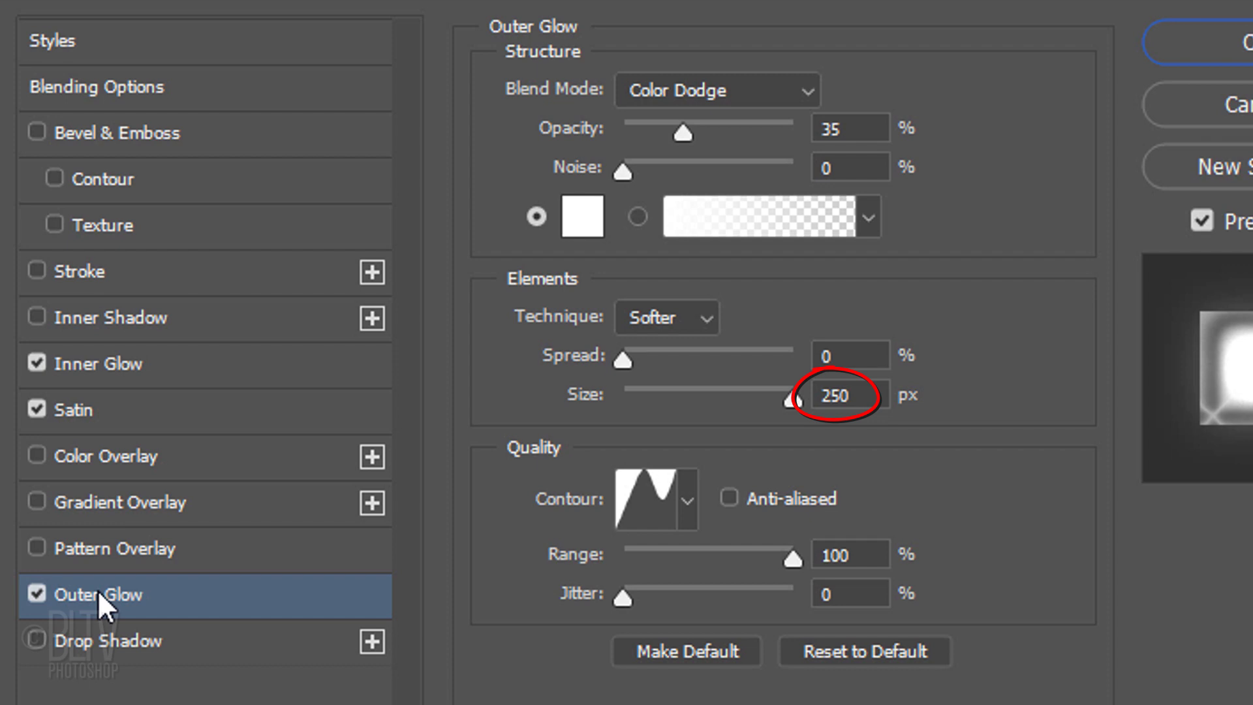
left_click(685, 504)
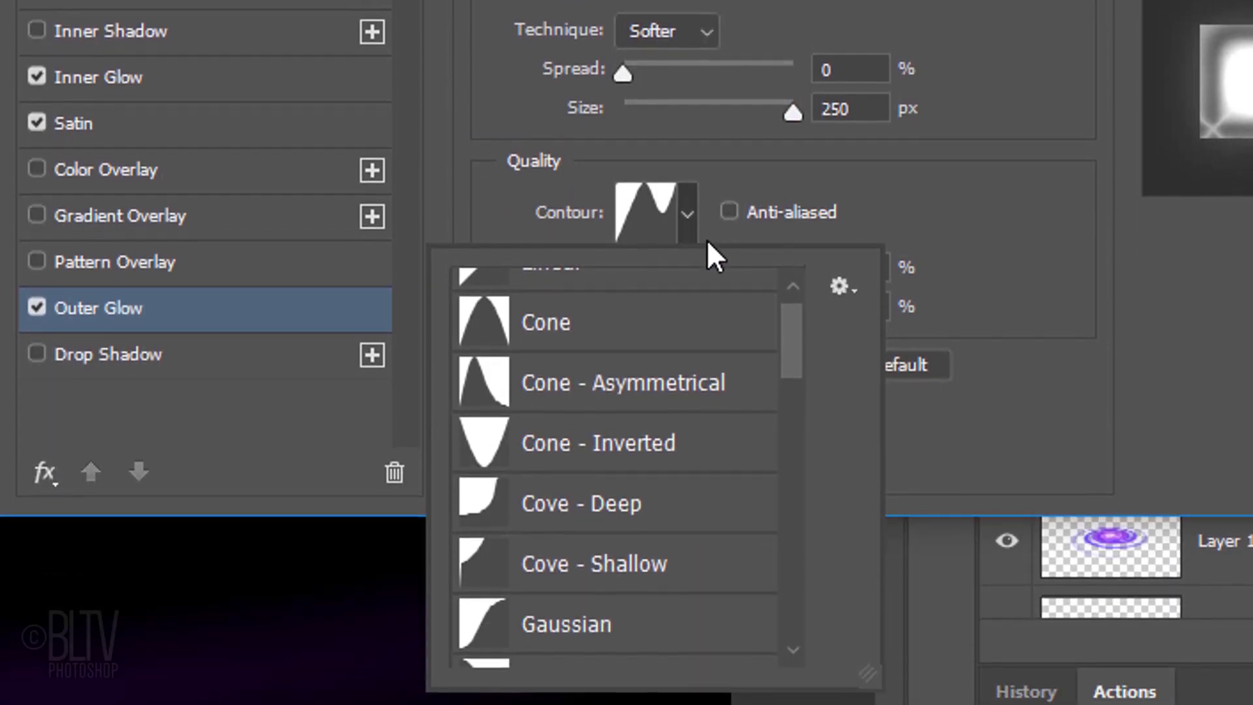
scroll(789, 629, "down", 1)
left_click_drag(789, 356, 789, 617)
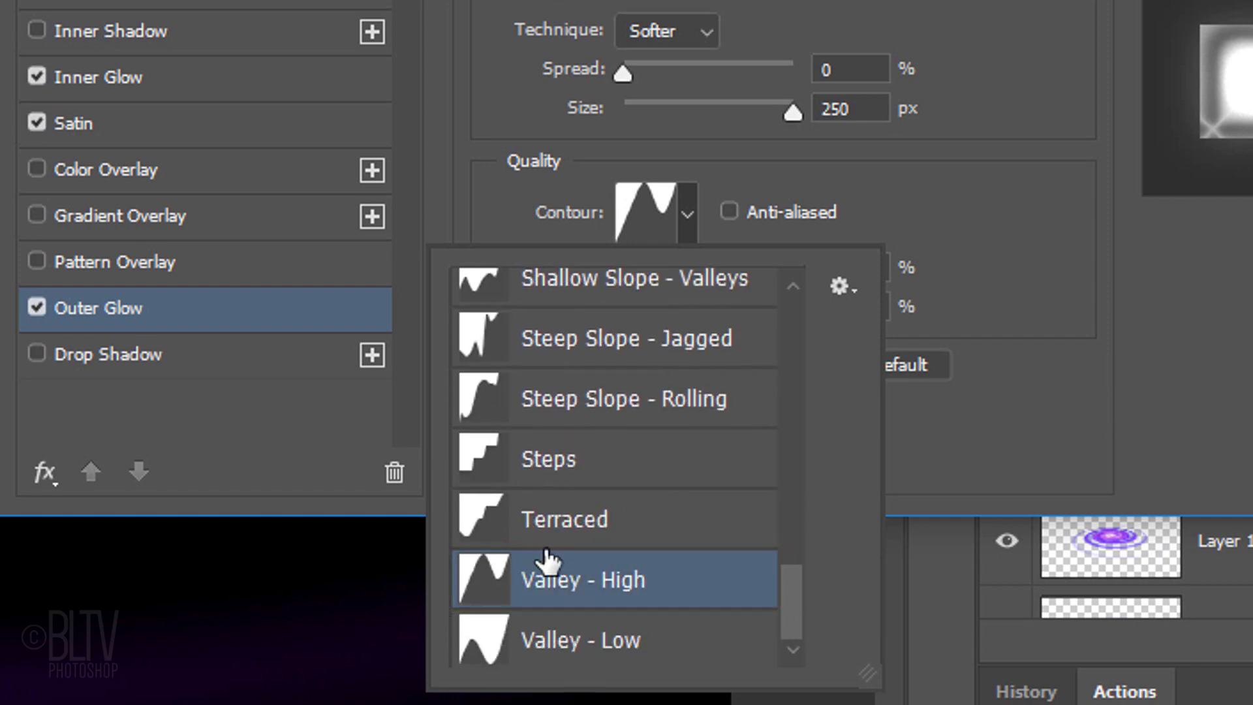
left_click(1007, 423)
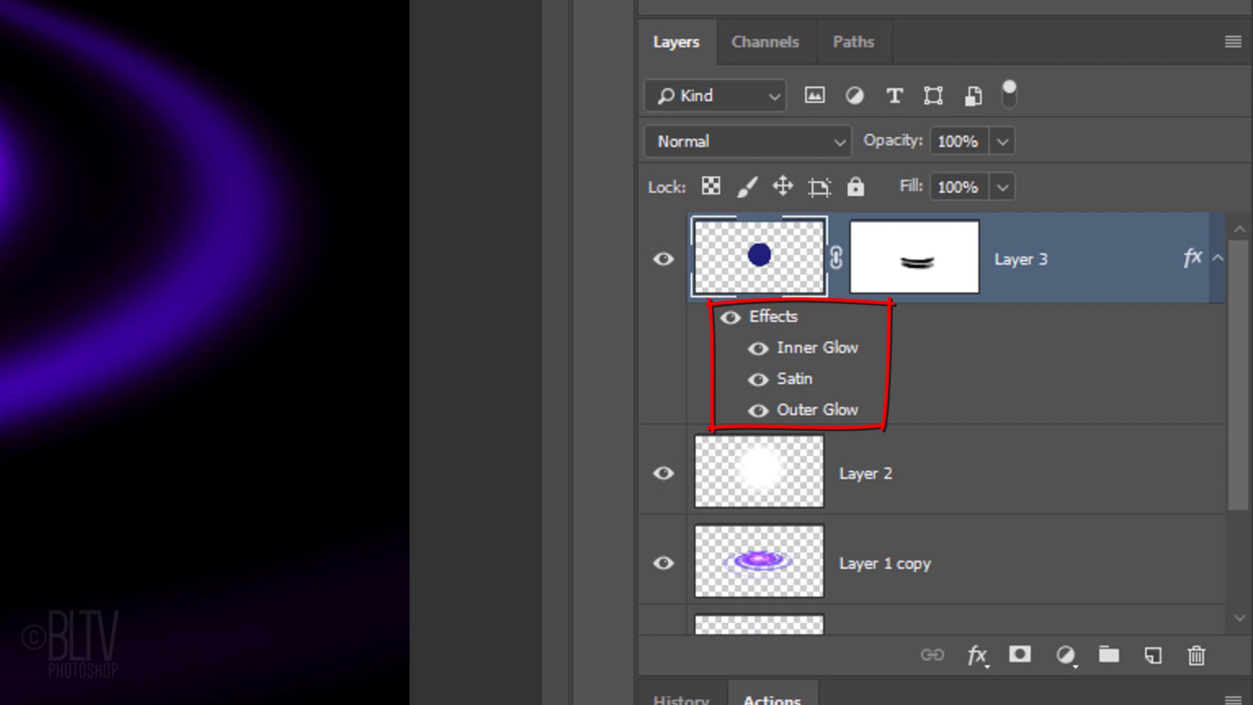
- Rotate Layers 1 to 3 together by -10.65° and nudge them slightly up-left
left_click(1217, 258)
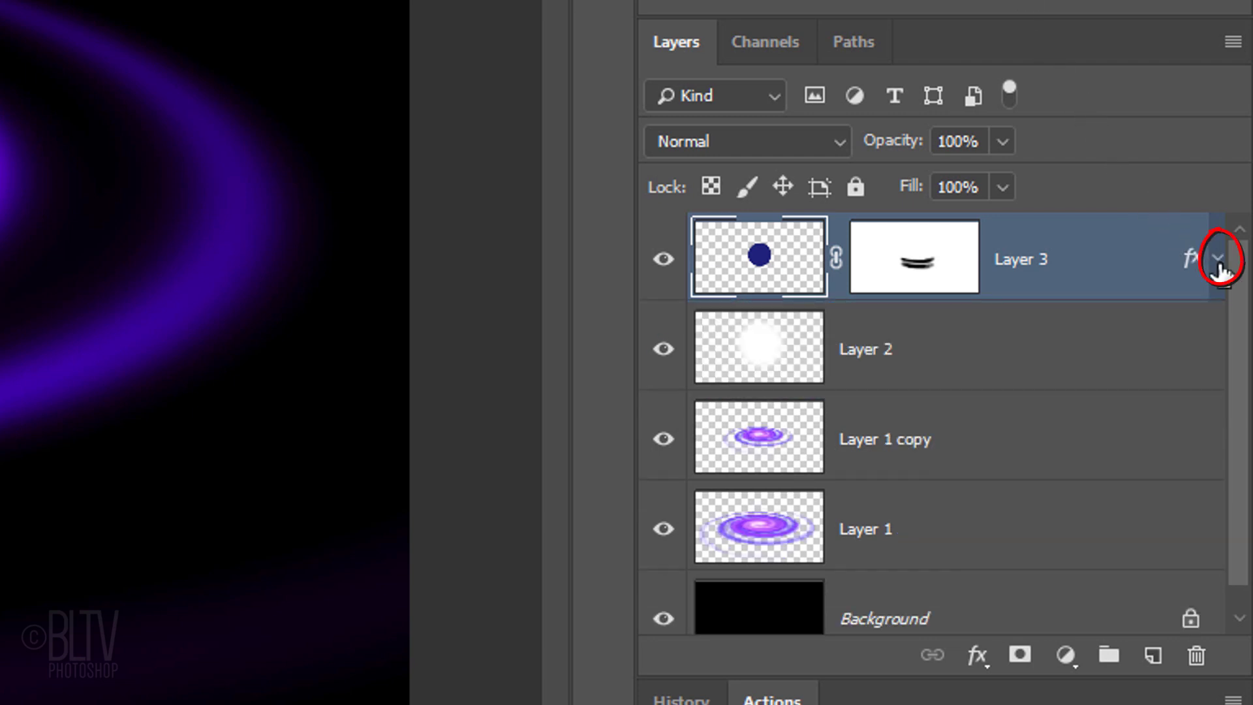
left_click(768, 538, "shift")
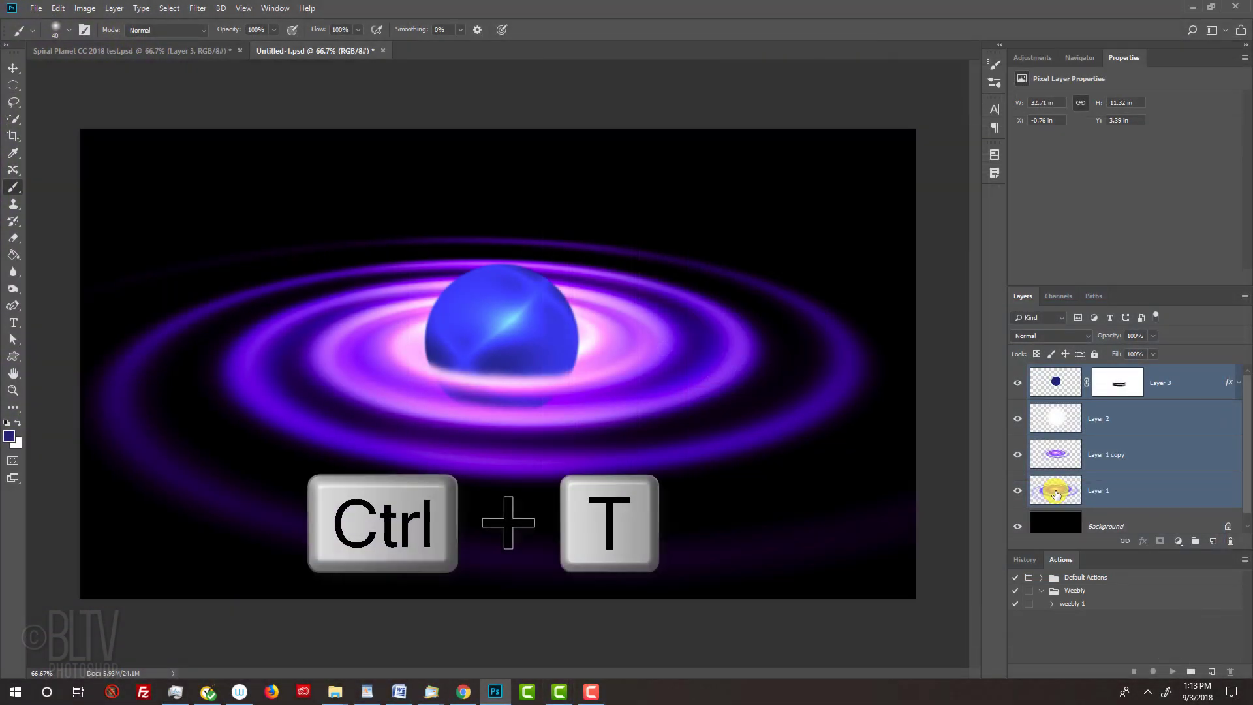
key("ctrl+t")
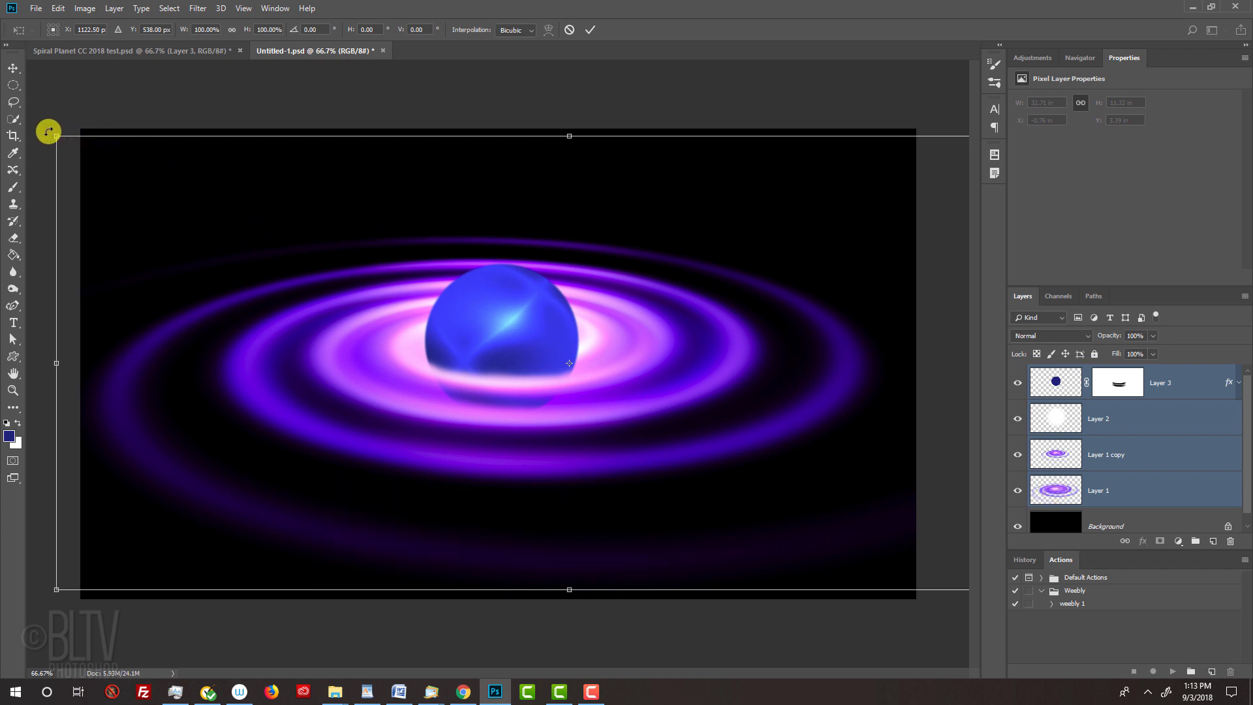
left_click_drag(49, 131, 13, 229)
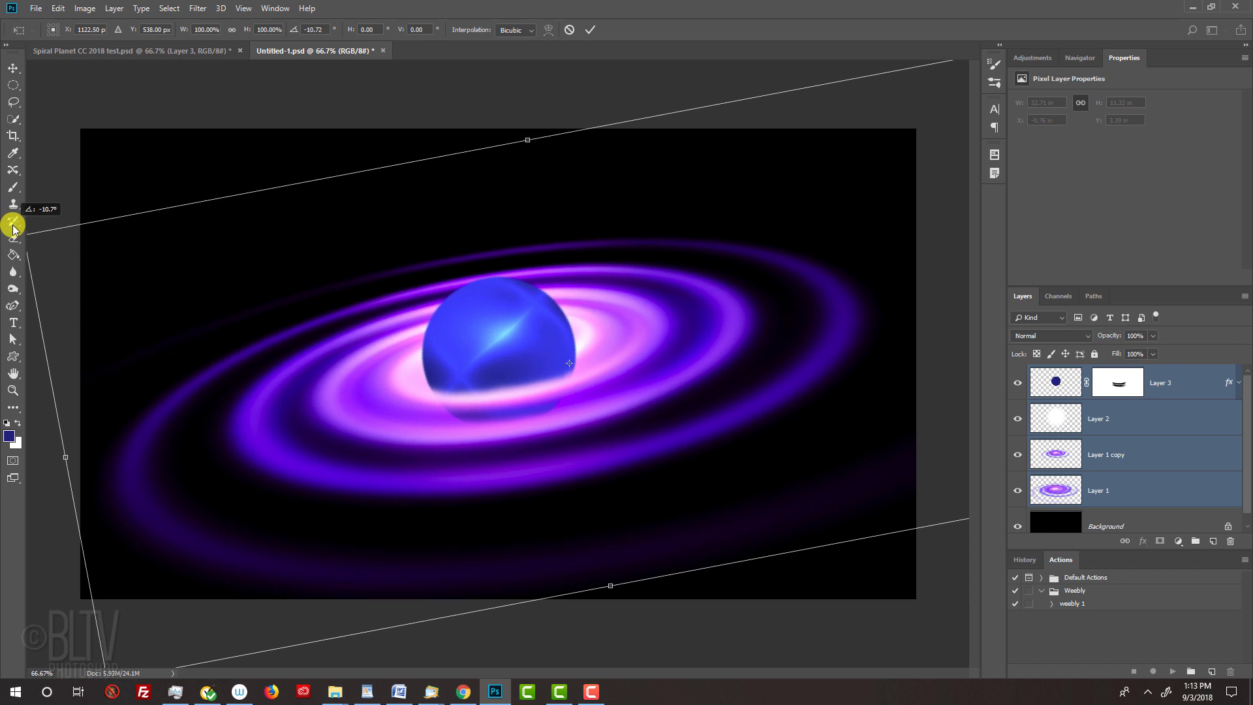
left_click_drag(13, 228, 14, 227)
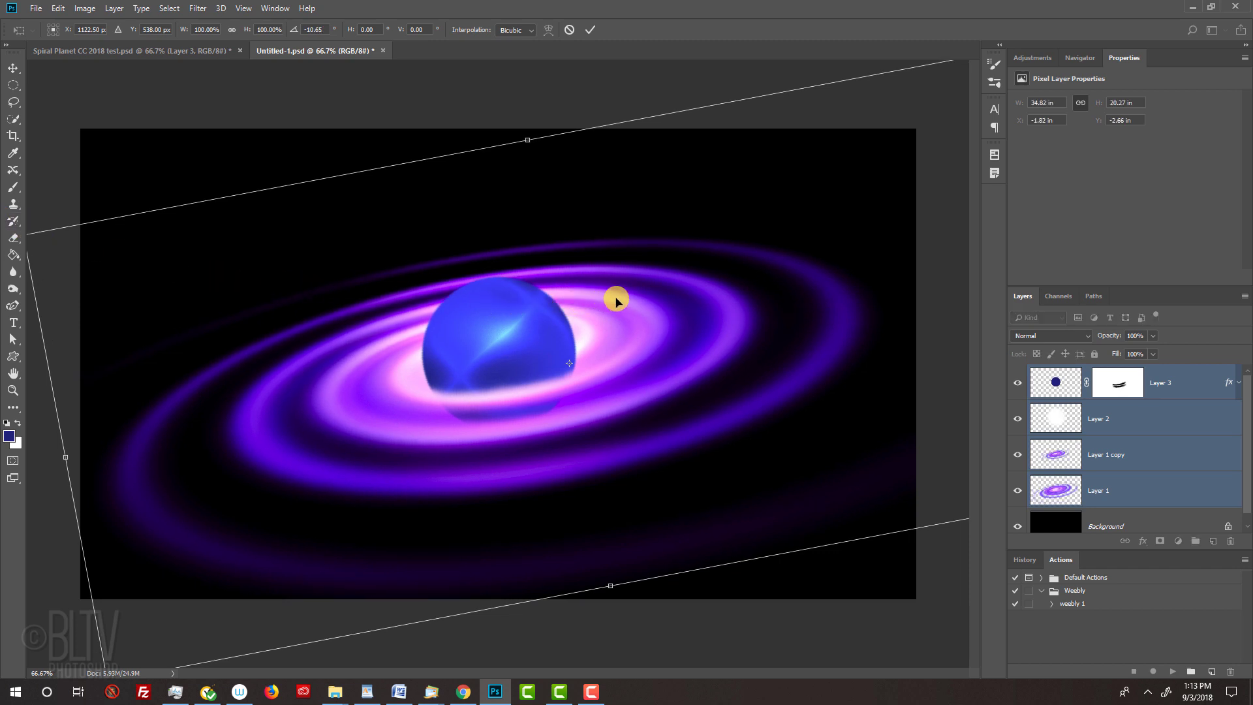
left_click_drag(625, 302, 624, 301)
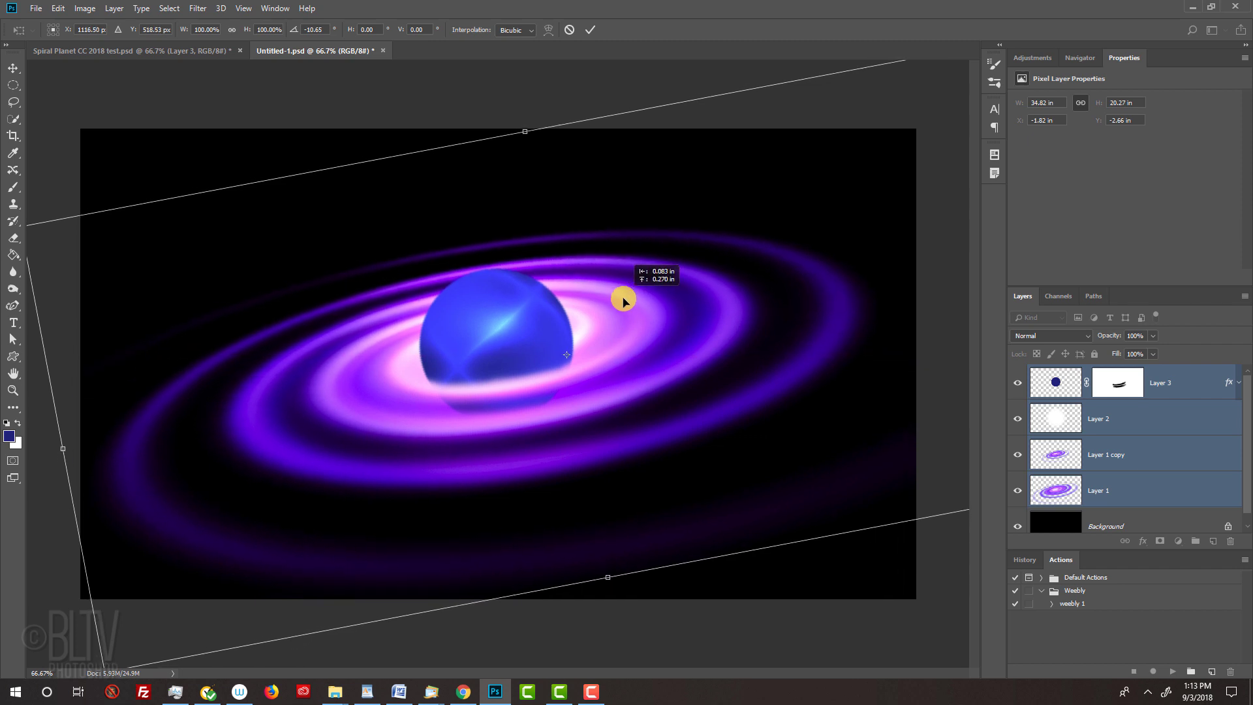
key("Return")
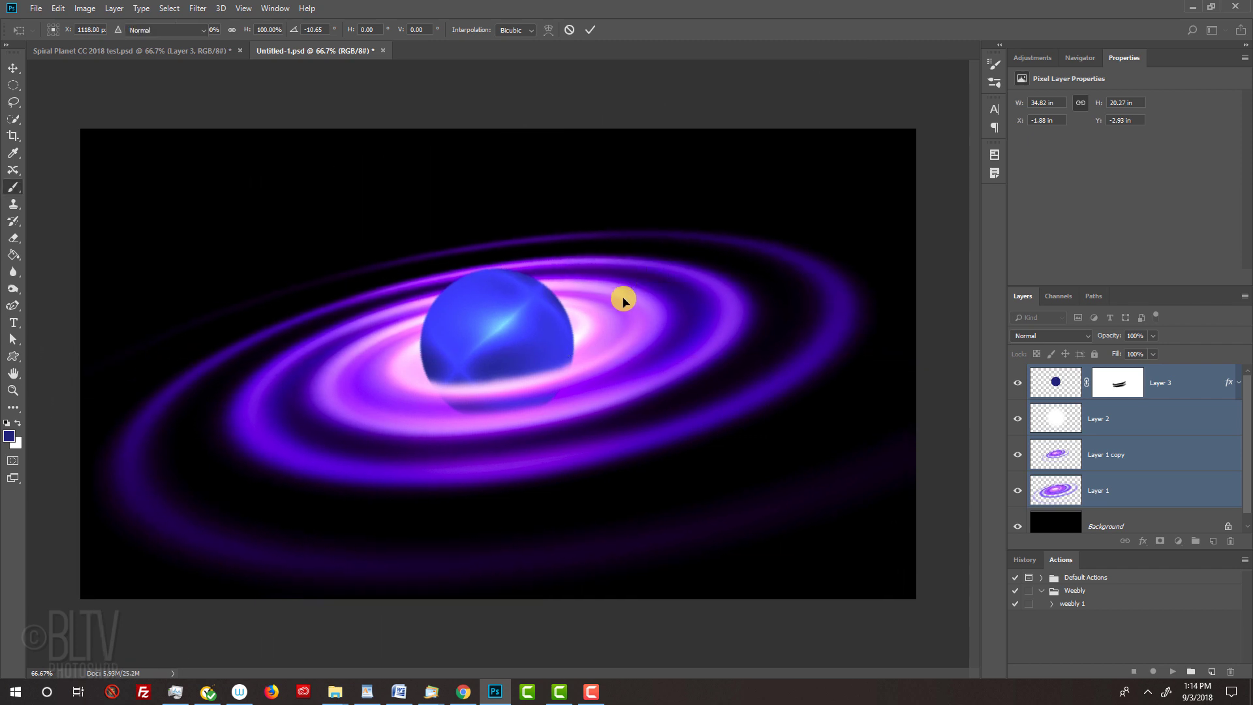
- Add noise to the black Background layer
key("b")
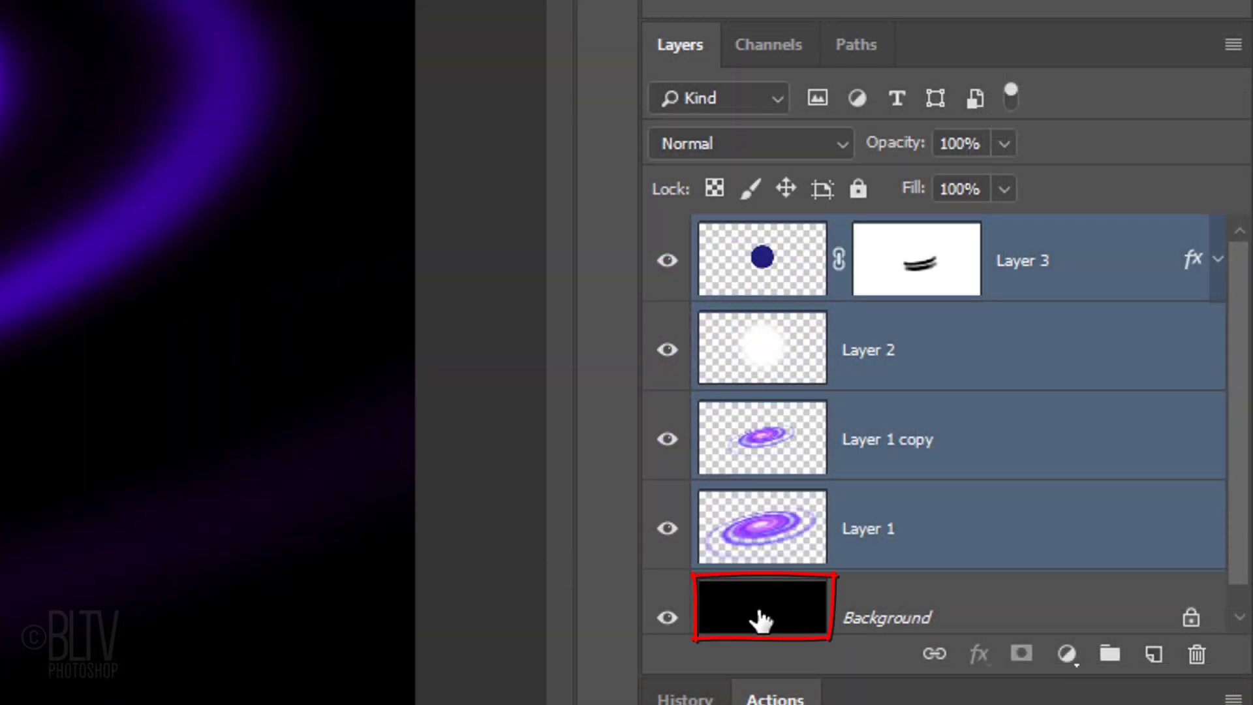
left_click(760, 620)
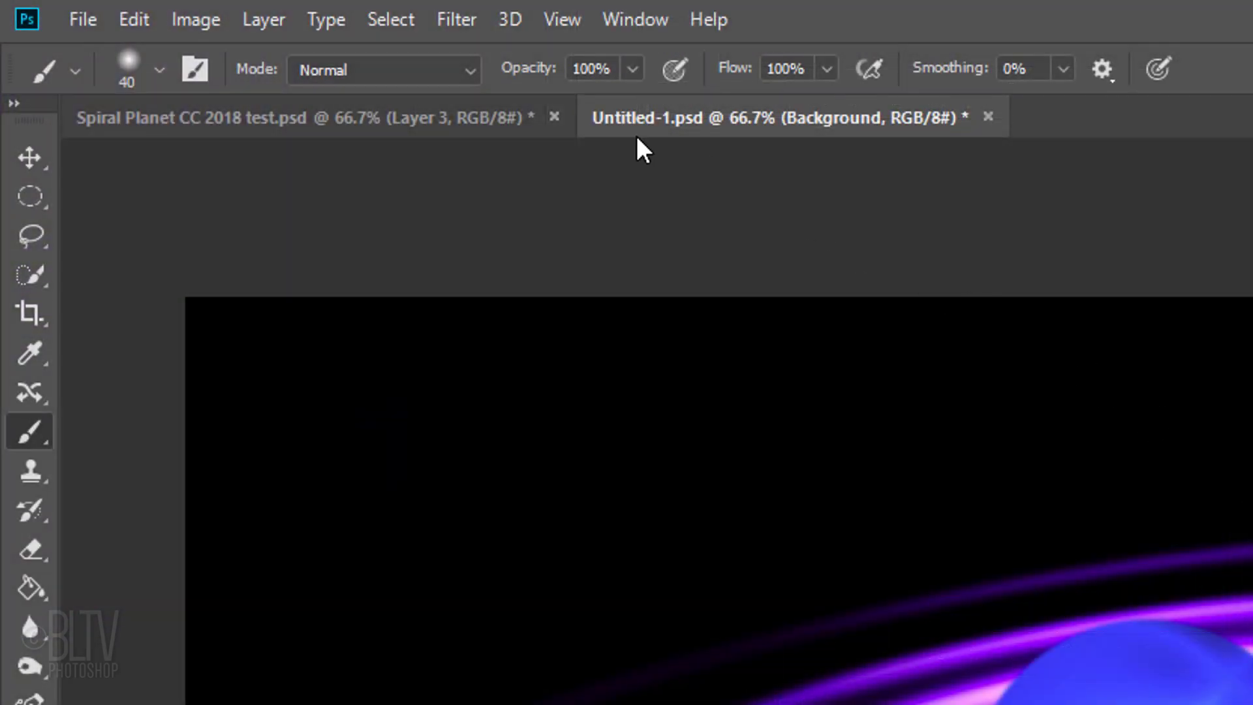
left_click(460, 19)
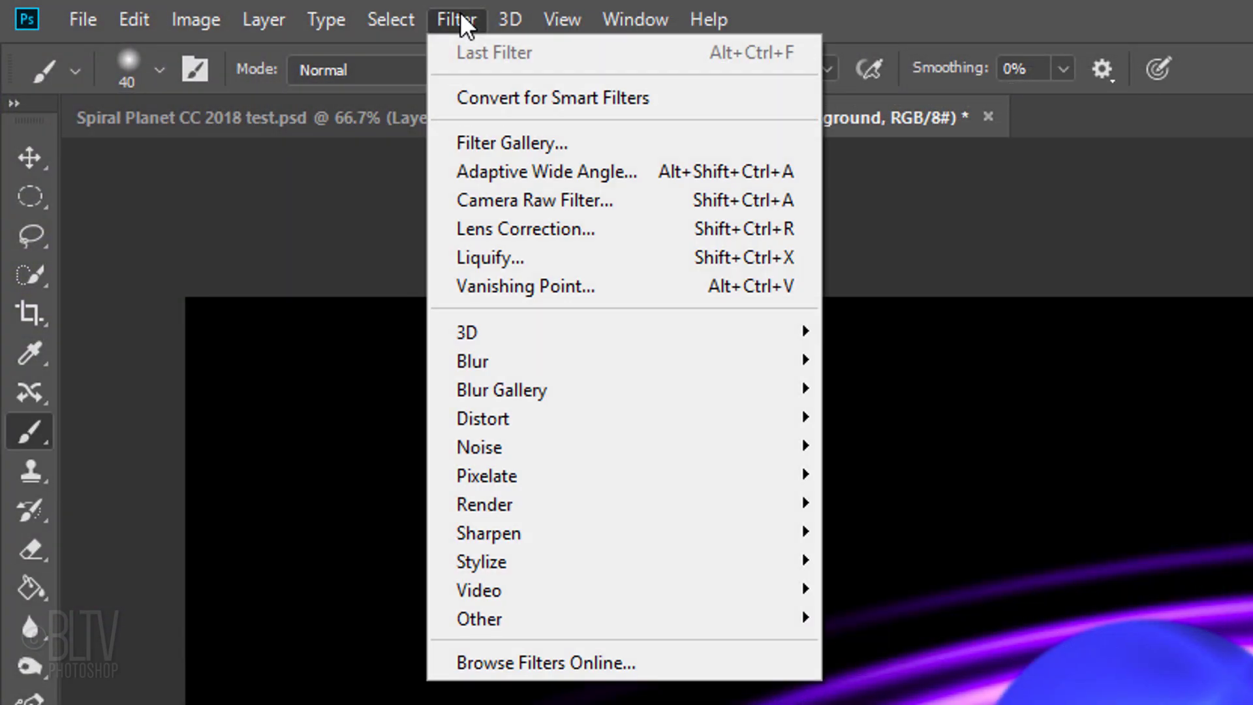
mouse_move(512, 444)
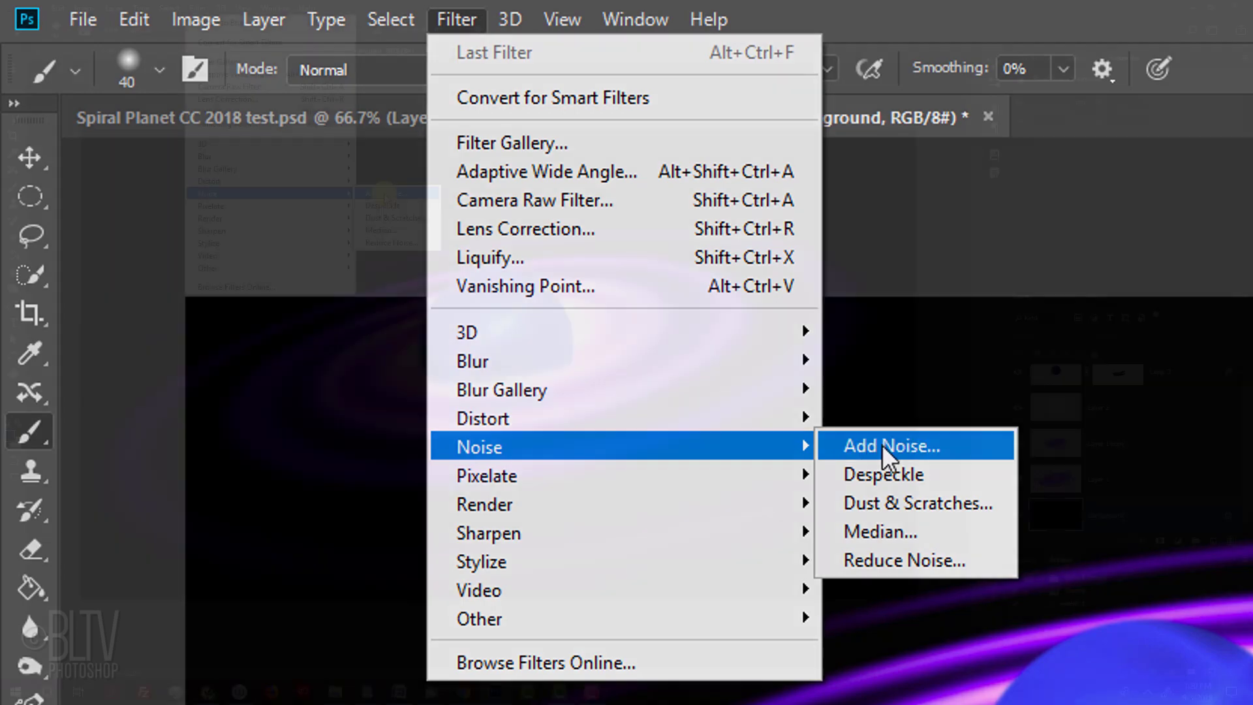
left_click(882, 444)
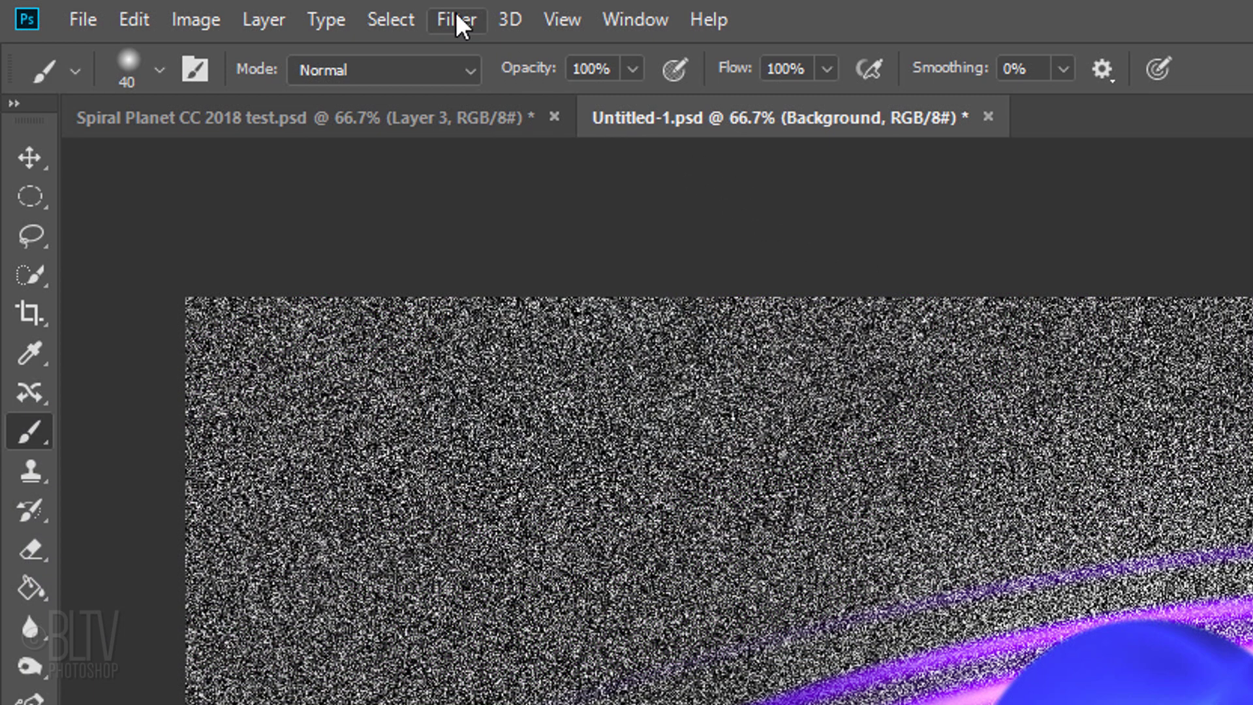
- Soften the background noise with a 0.3-pixel Gaussian Blur
left_click(455, 20)
mouse_move(460, 358)
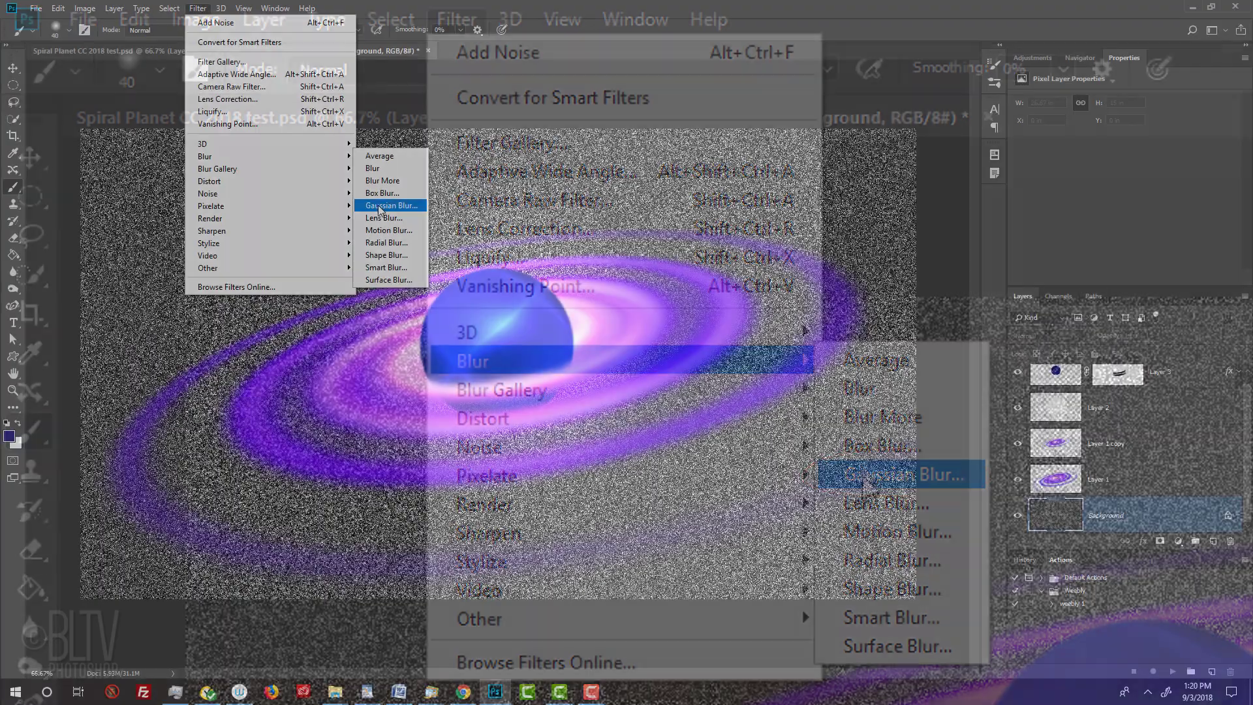
left_click(860, 464)
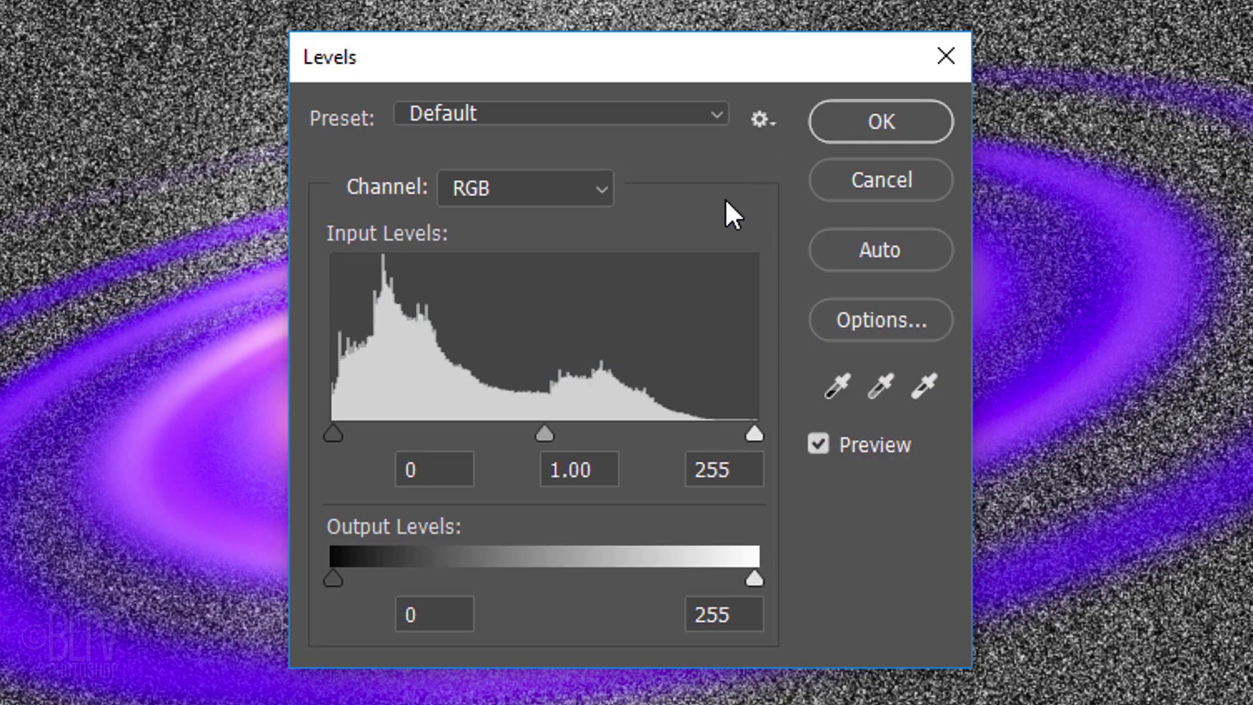
- Set the Levels input black point to 208 and white point to 237
left_click(460, 470)
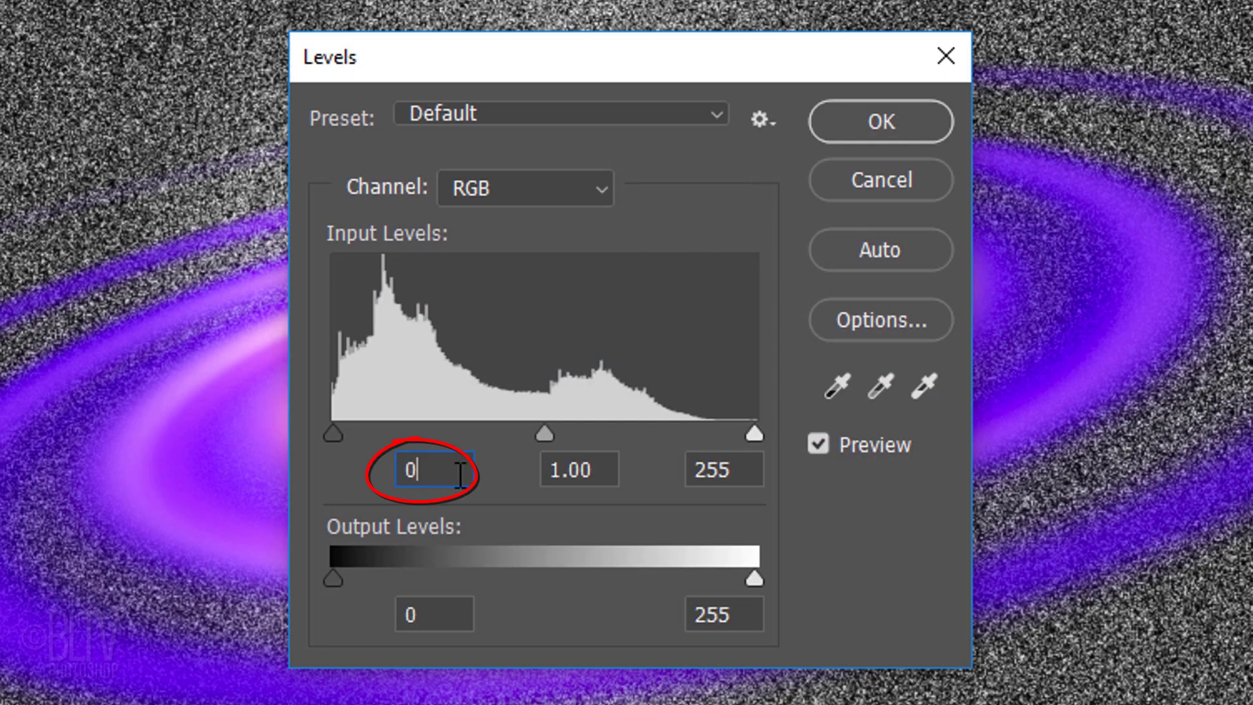
key("BackSpace")
type("208")
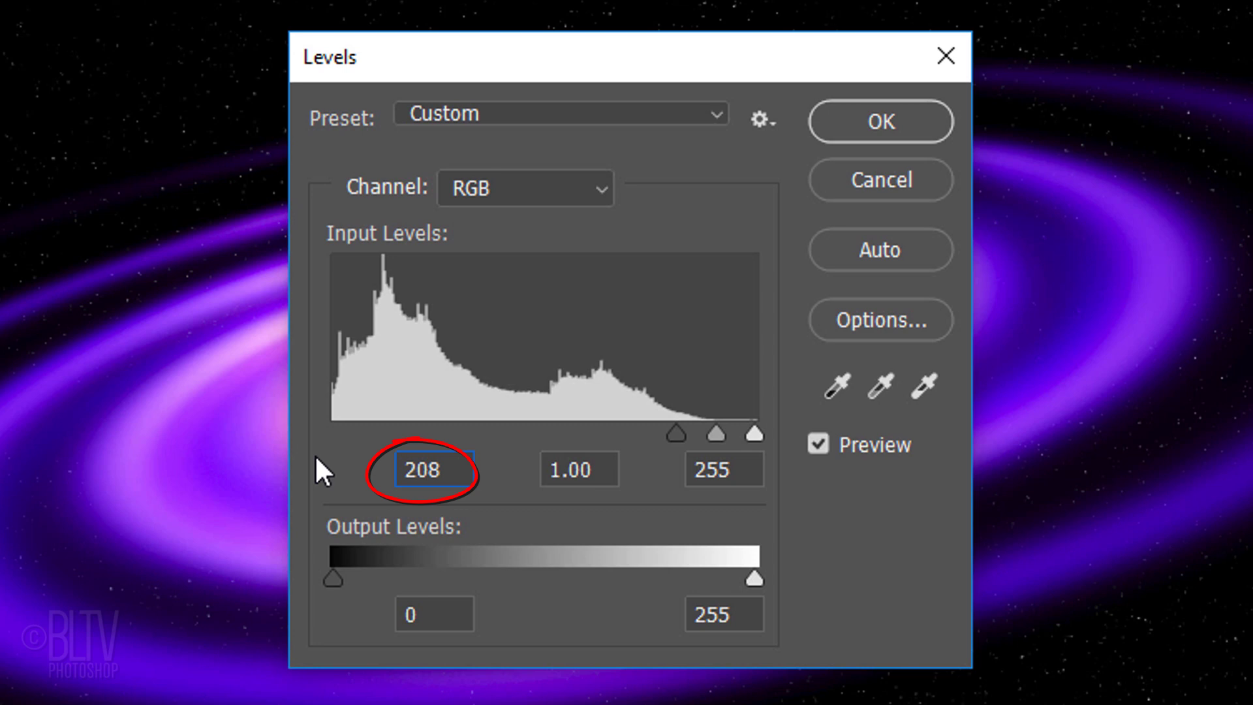
left_click(732, 466)
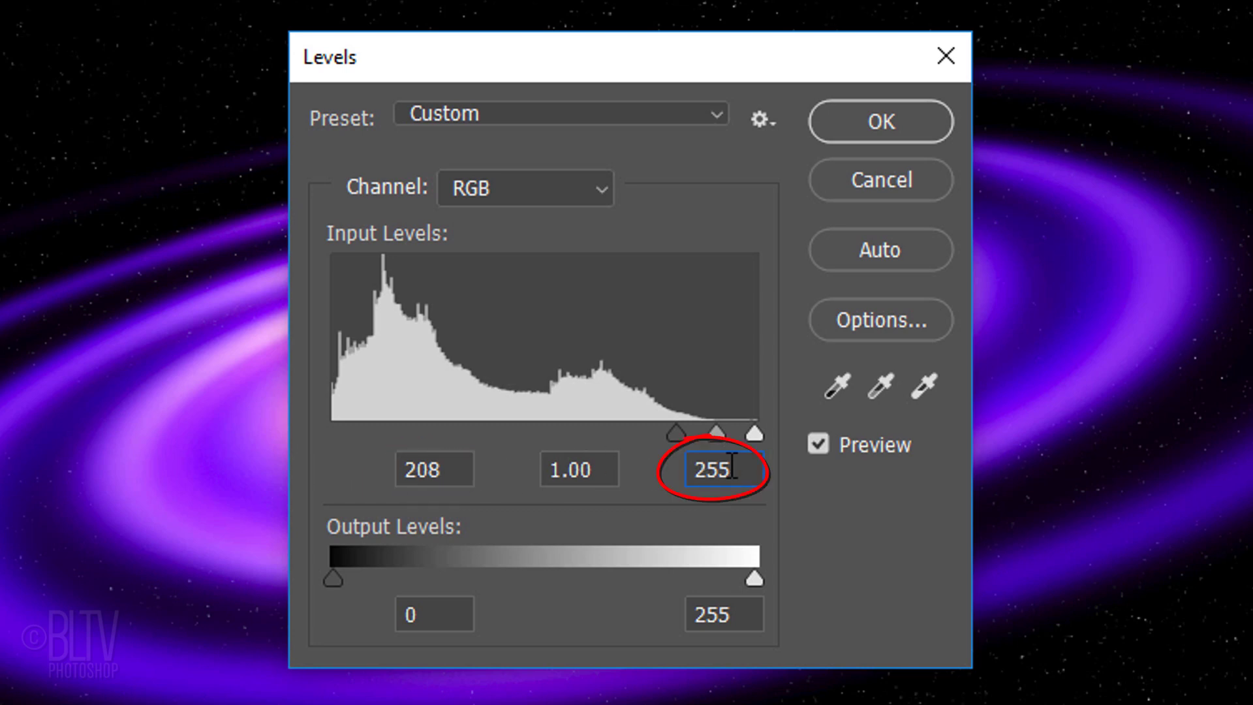
key("BackSpace")
key("BackSpace")
key("BackSpace")
type("237")
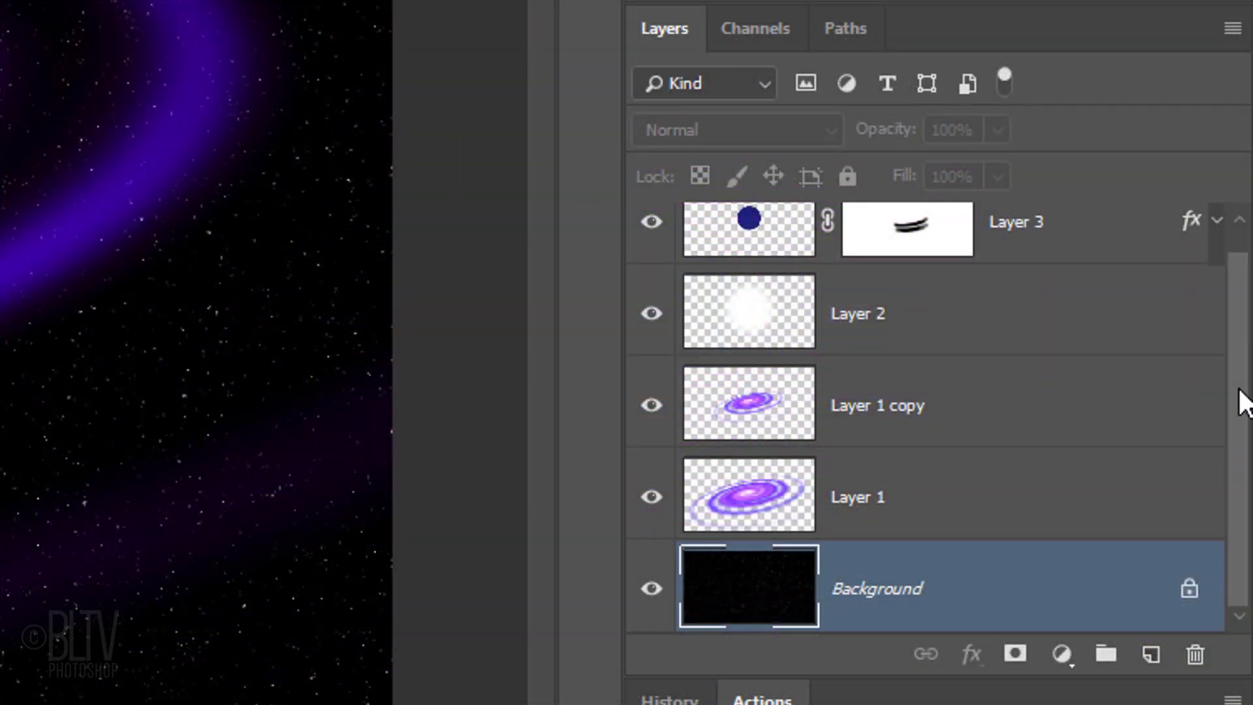
- Create Layer 4 above Layer 3 and fill it with black using default colours
scroll(1243, 401, "up", 1)
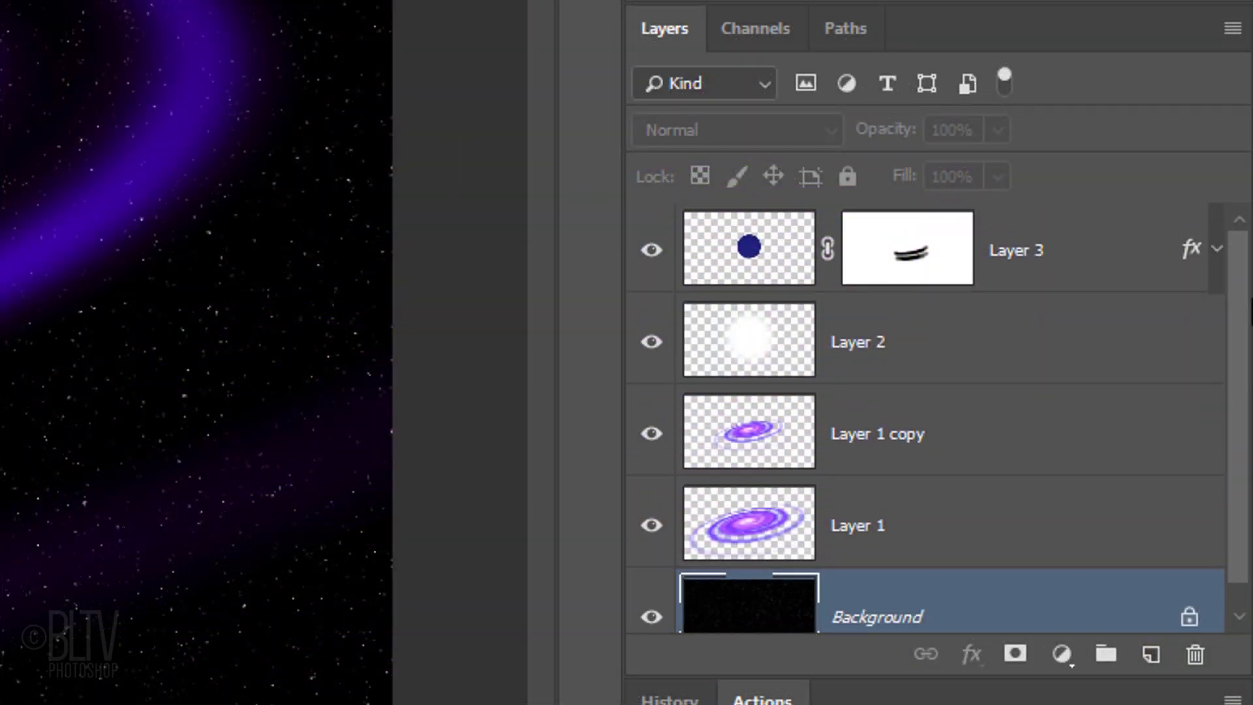
left_click(1088, 266)
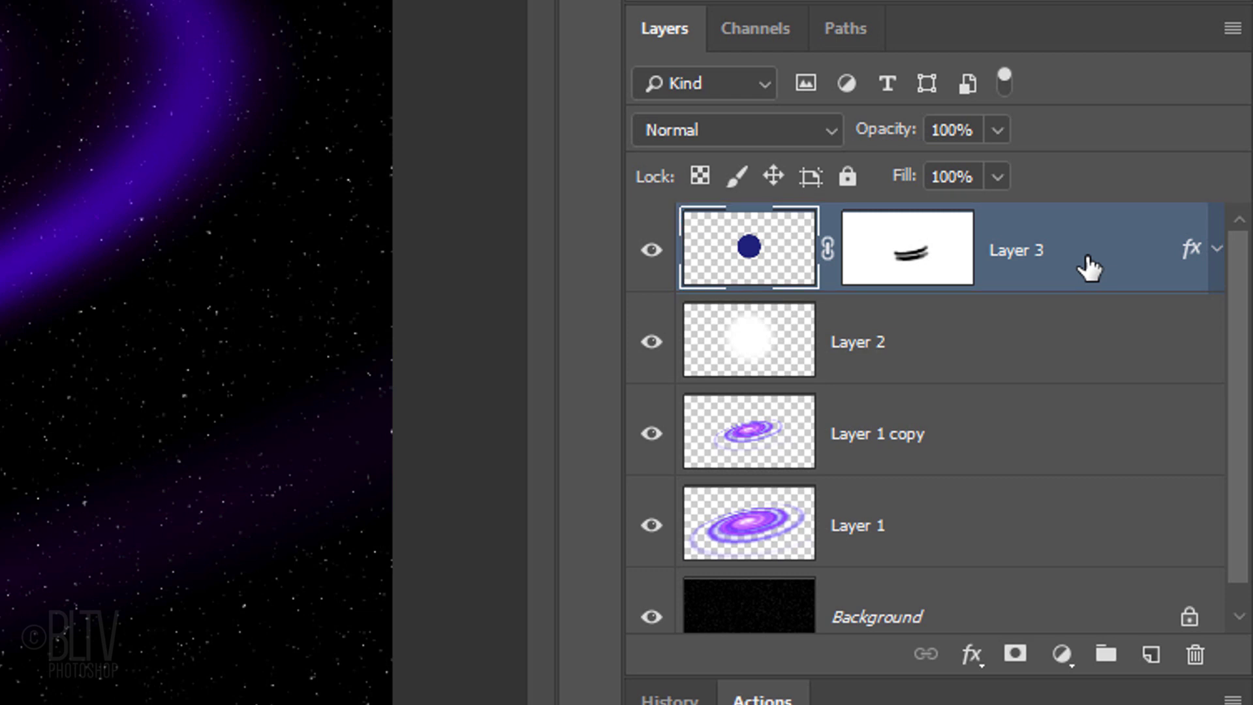
left_click(1150, 654)
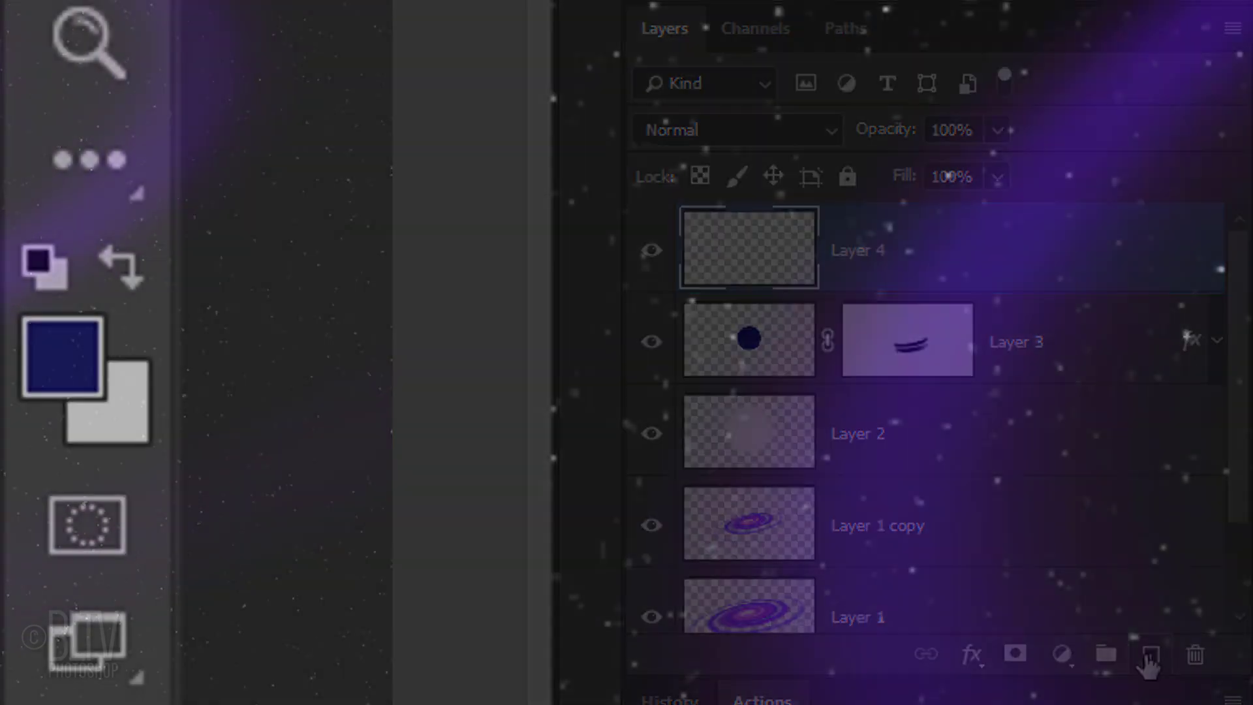
key("d")
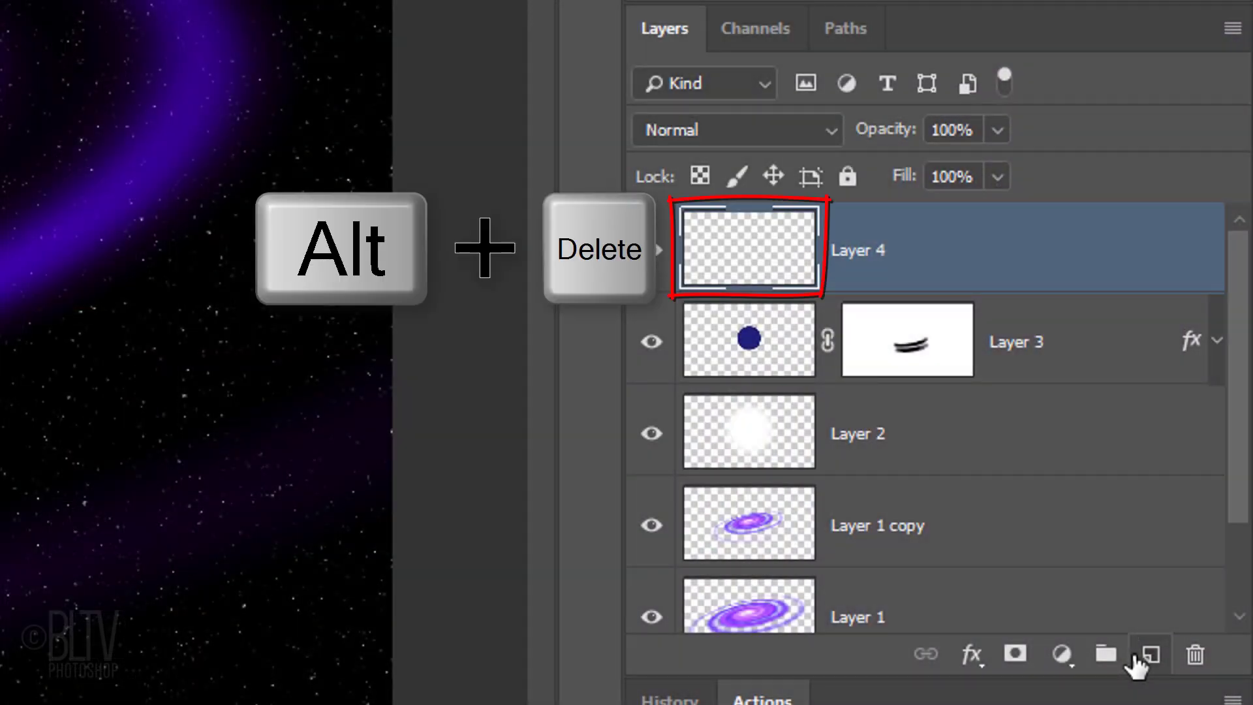
key("alt+Delete")
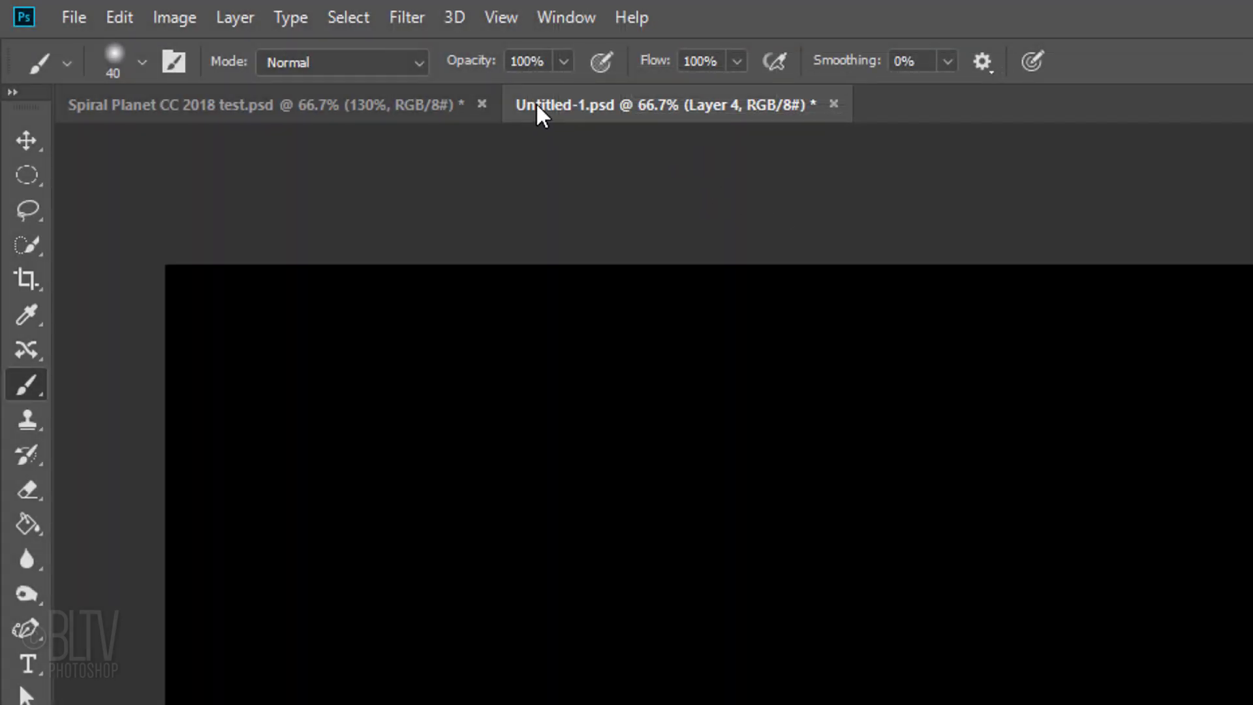
- Render a 130% brightness lens flare centred in Layer 4's top-left corner
left_click(406, 17)
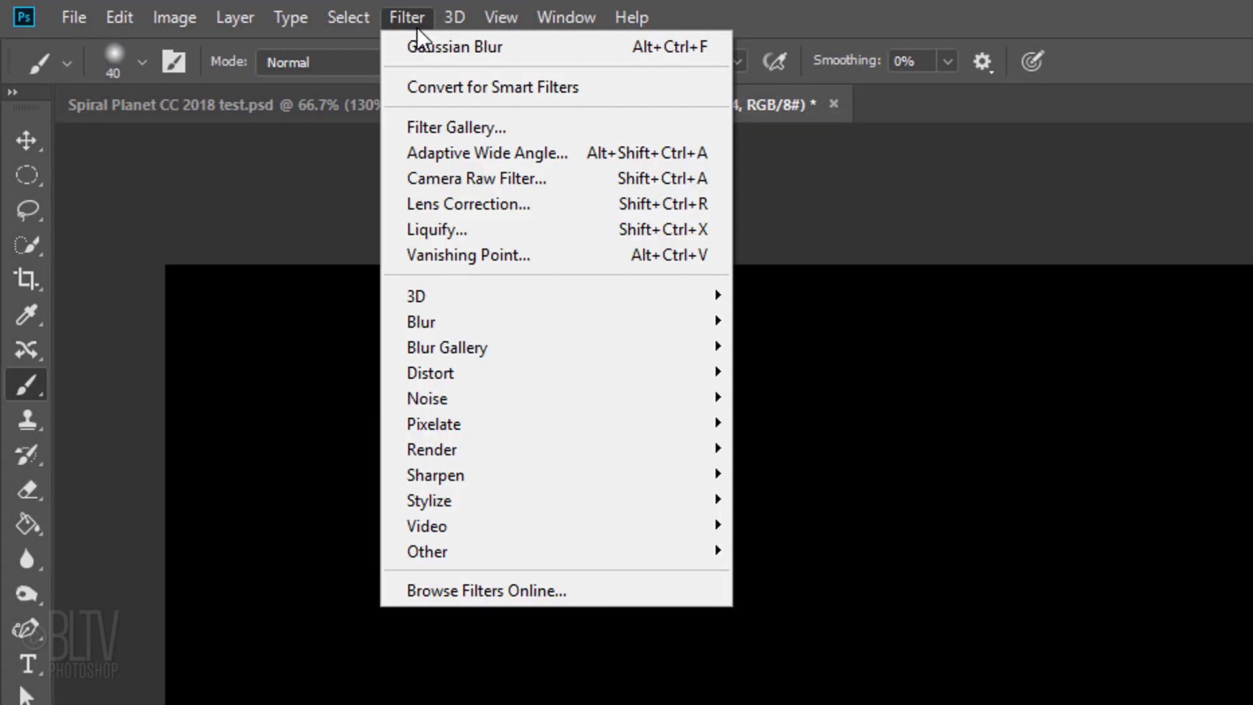
mouse_move(436, 450)
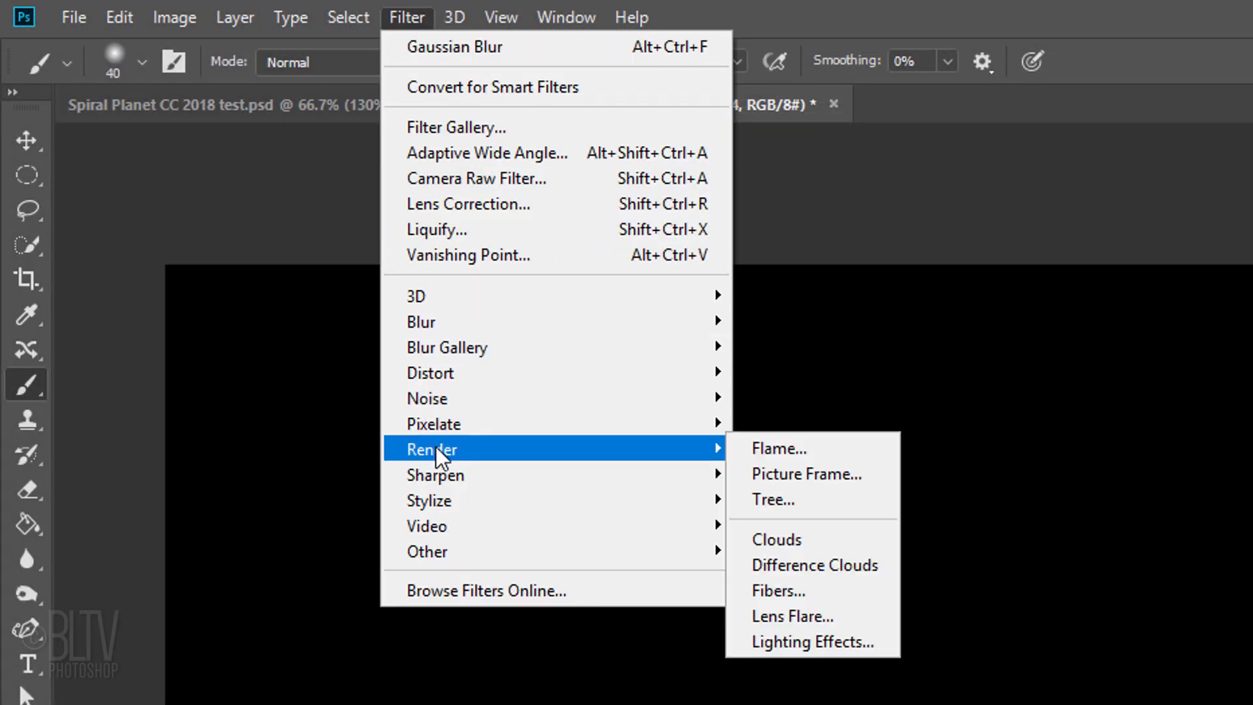
left_click(783, 617)
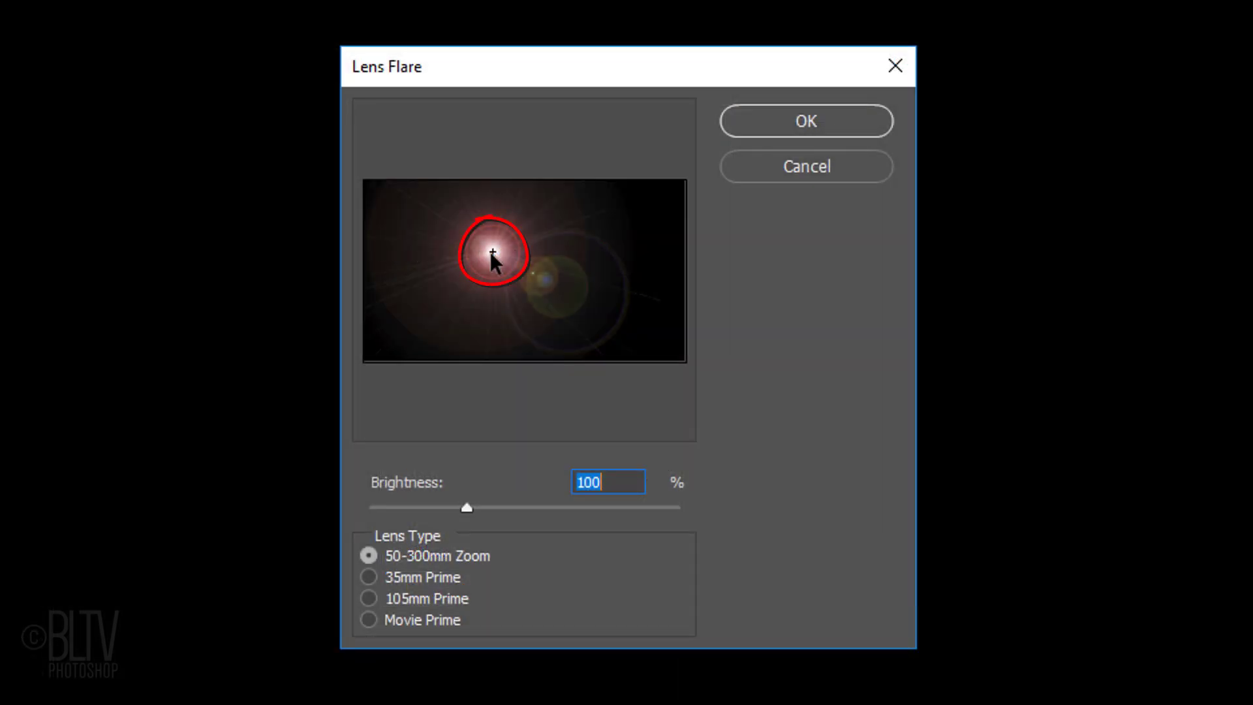
left_click_drag(492, 254, 351, 171)
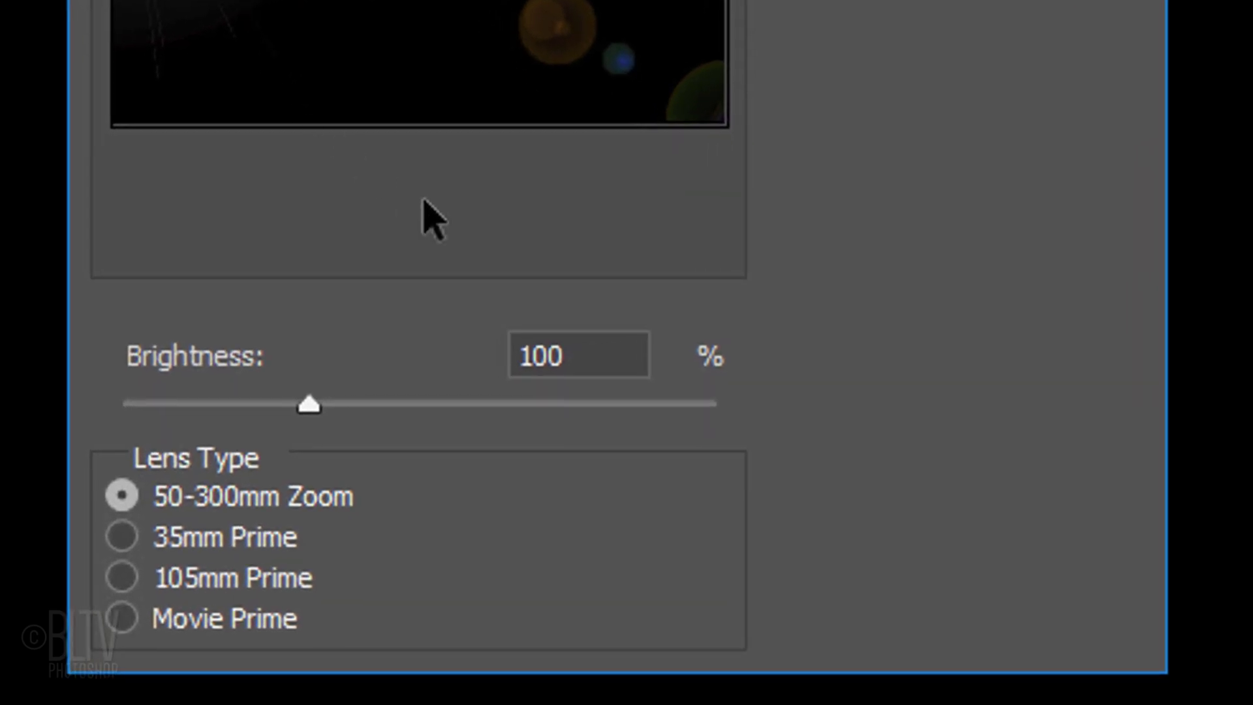
left_click_drag(581, 355, 531, 355)
type("30")
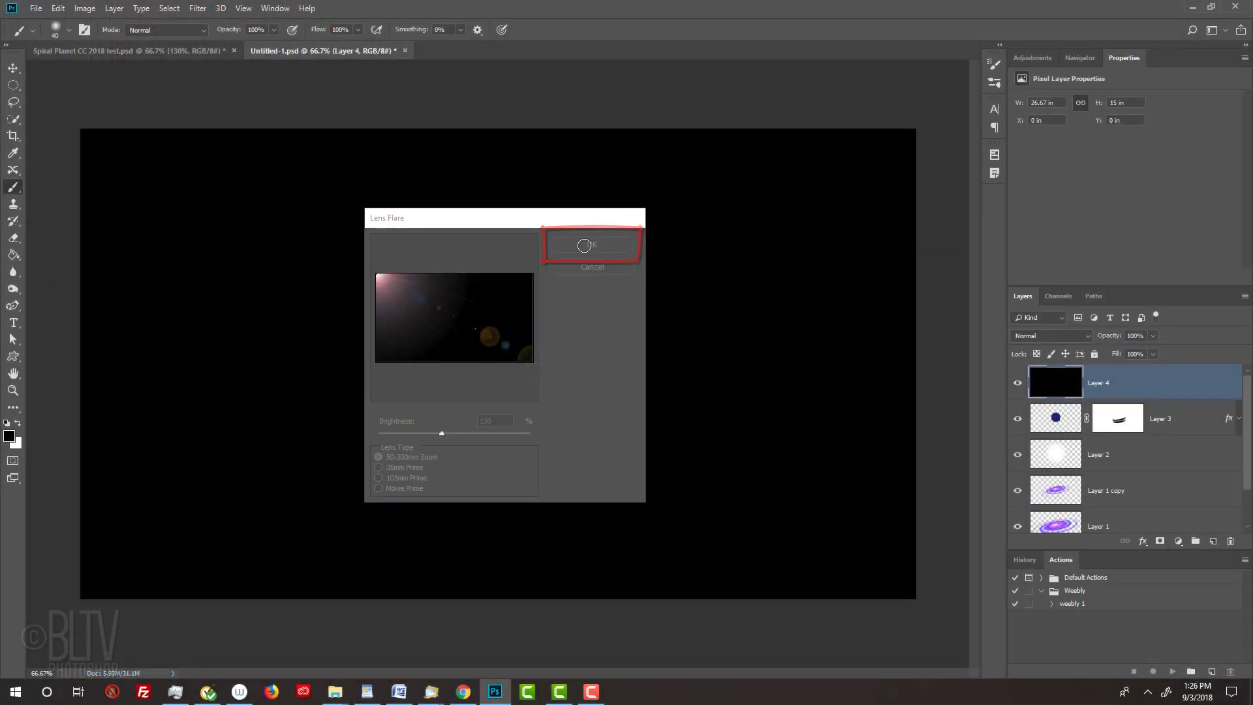
left_click(586, 246)
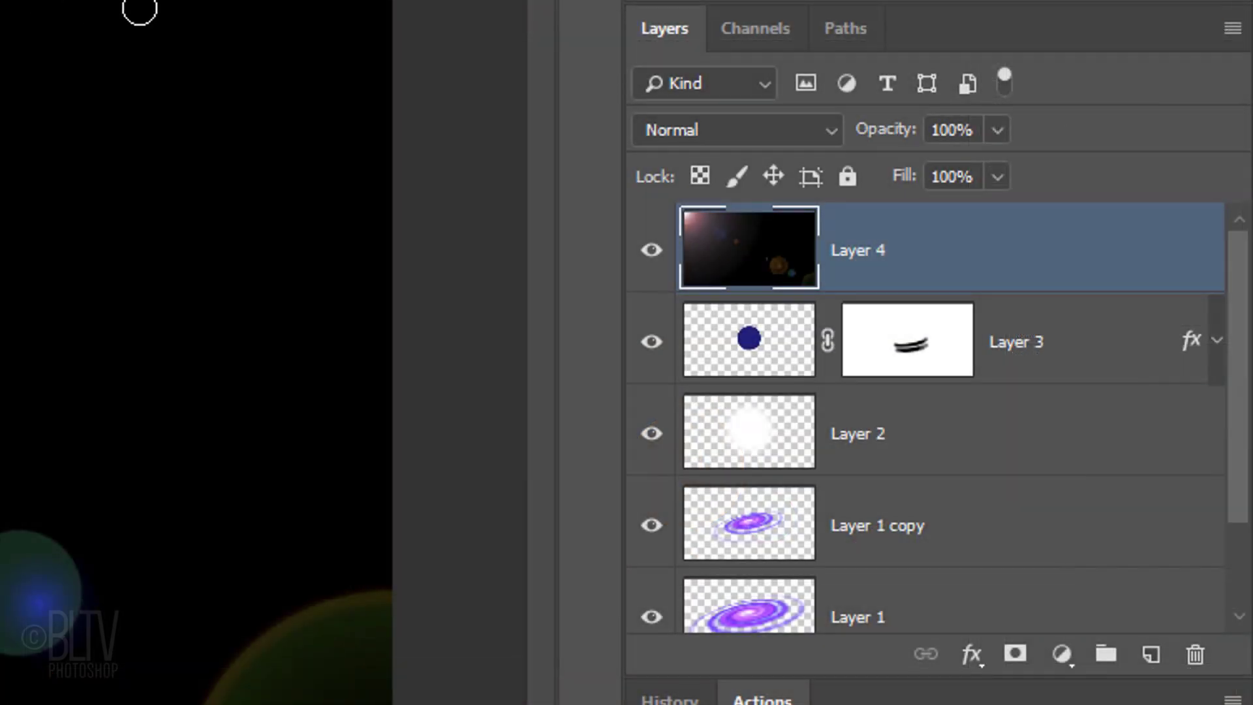
- Change Layer 4's blend mode from Normal to Screen
left_click(720, 134)
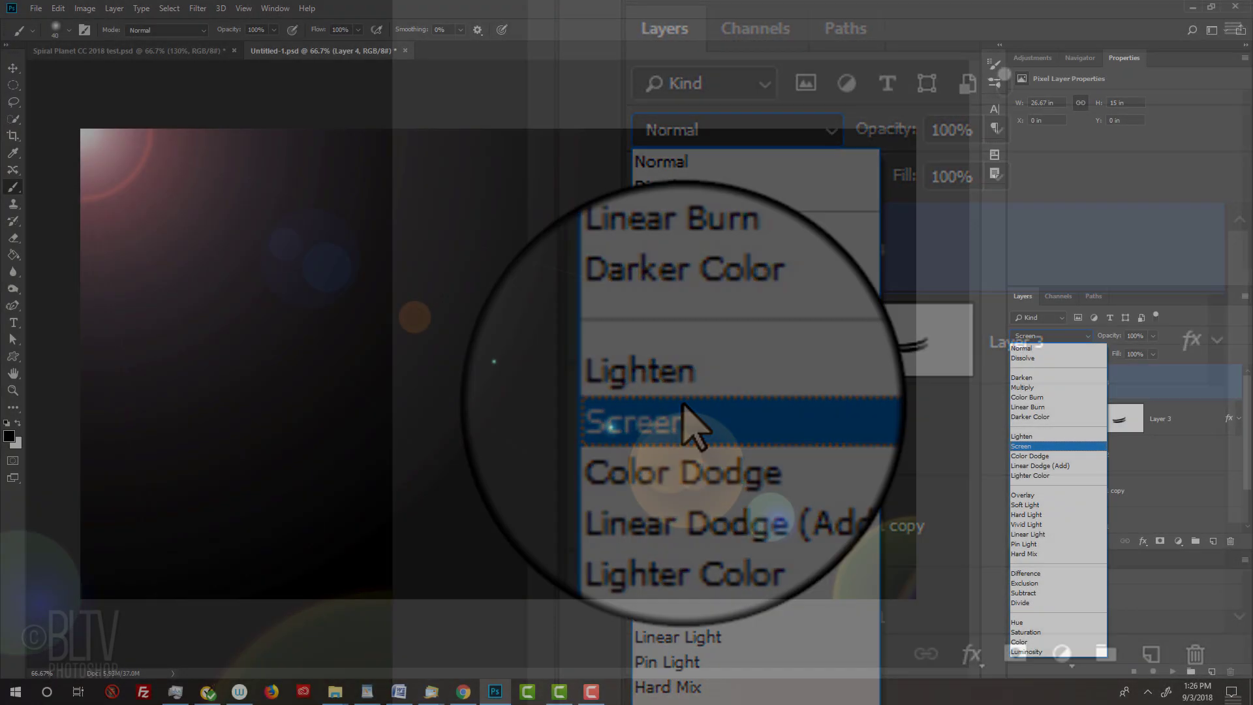
left_click(682, 415)
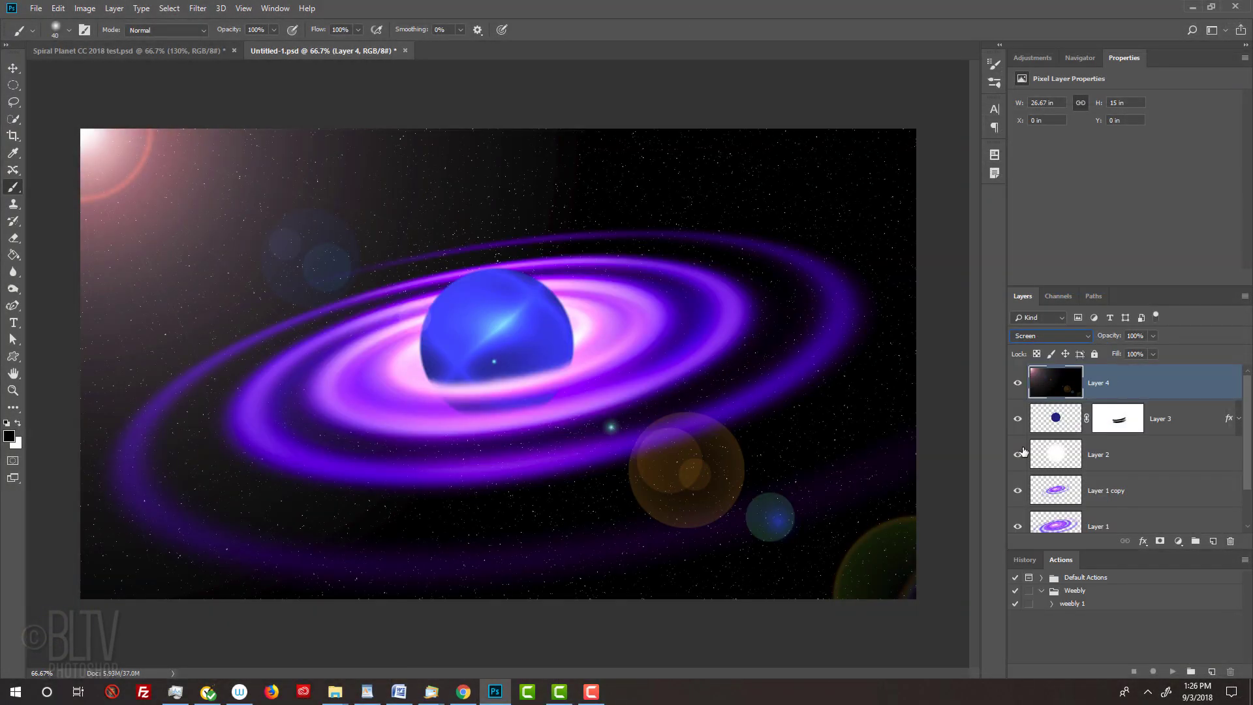